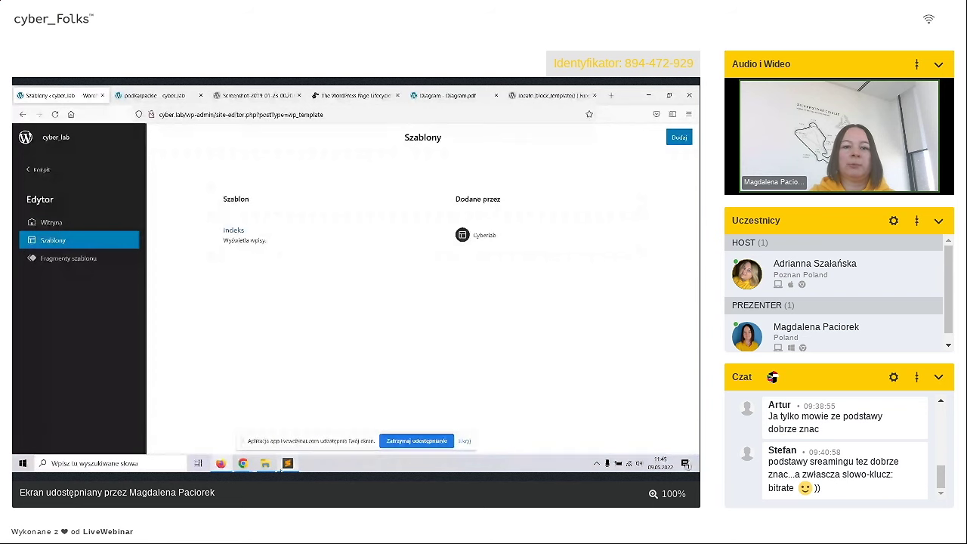
- Open the Indeks template for editing and check how the podkarpackie tag page currently looks
click(283, 466)
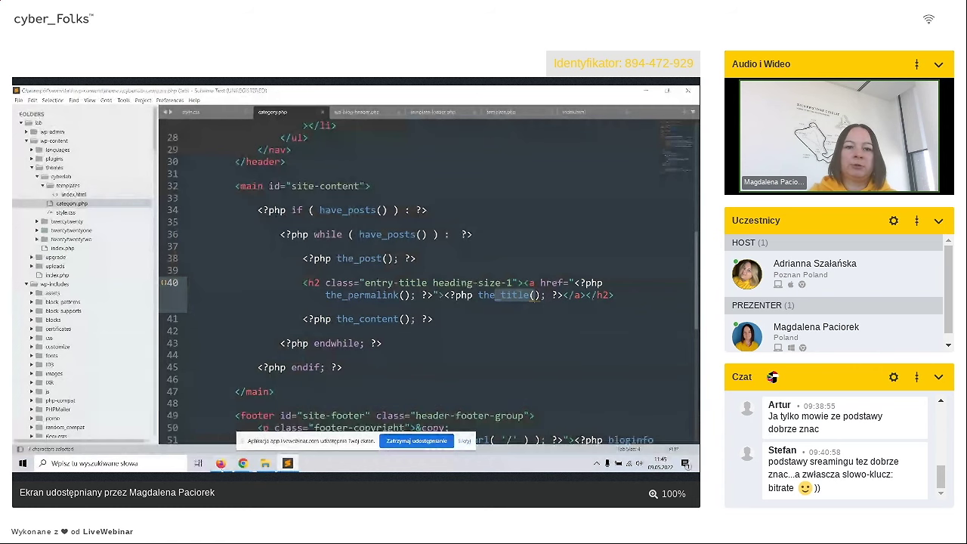
key(alt+Tab)
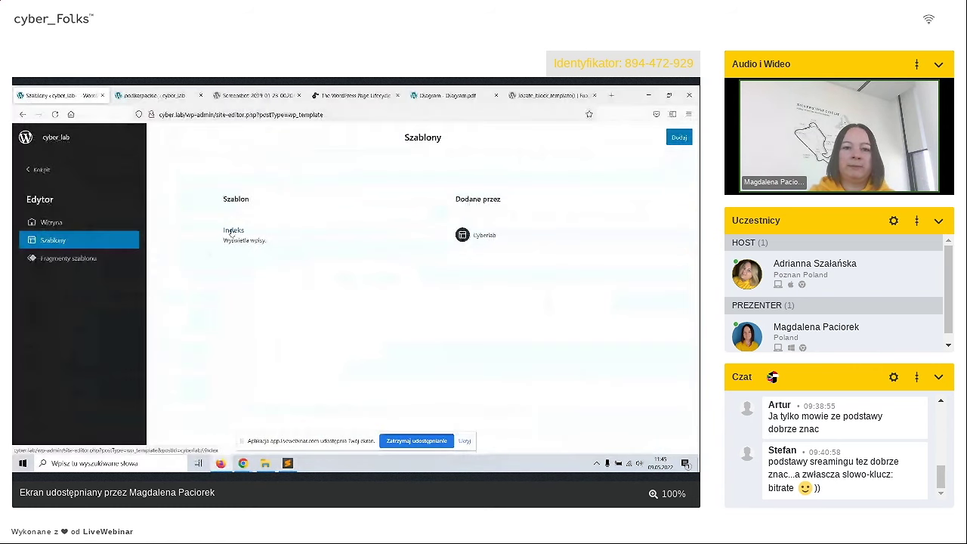
click(234, 231)
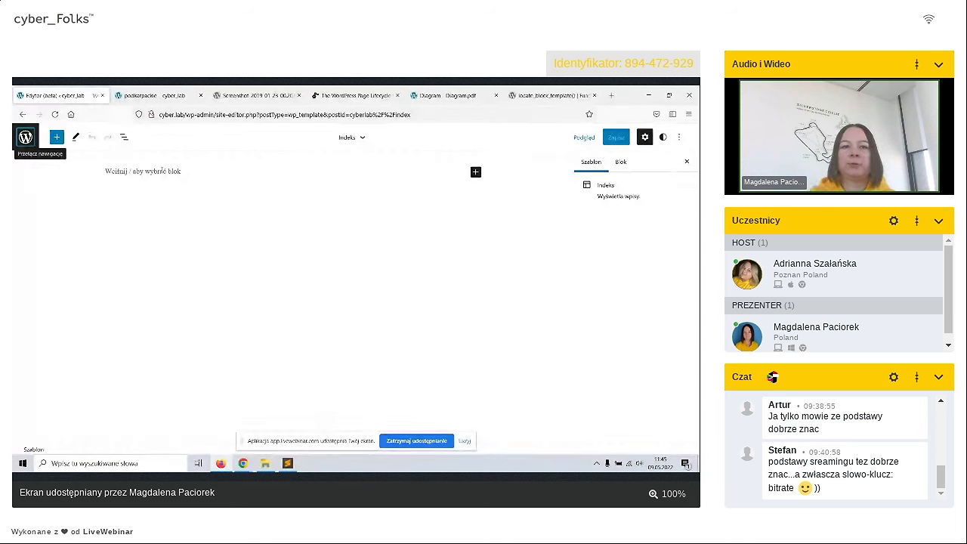
click(151, 97)
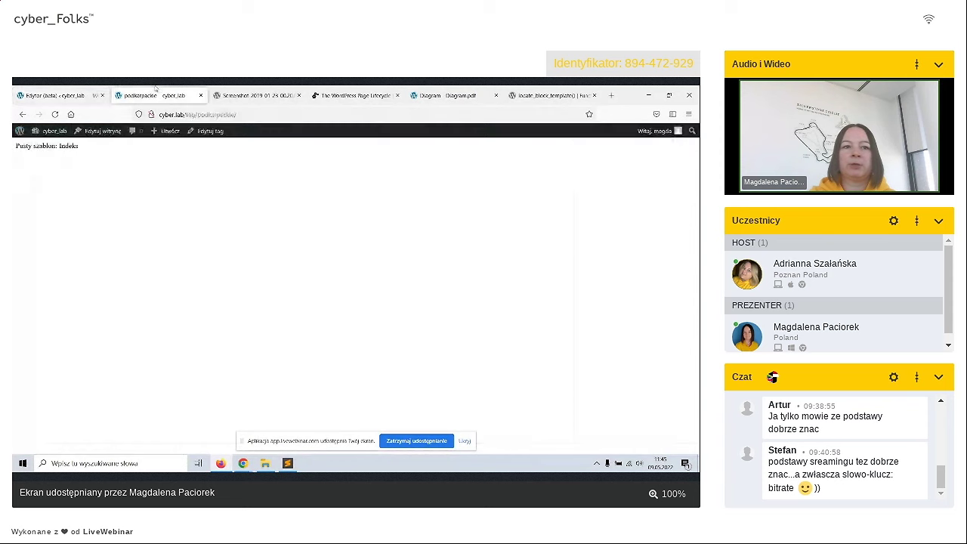
click(89, 93)
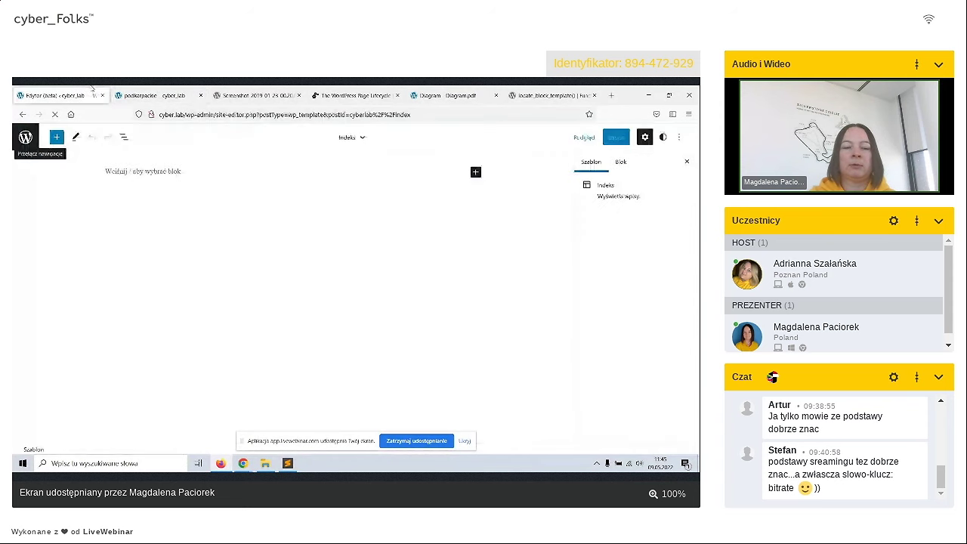
- Insert a Nazwa witryny block into the Indeks template, save it and reload the podkarpackie tag page
click(55, 137)
drag(166, 170, 184, 277)
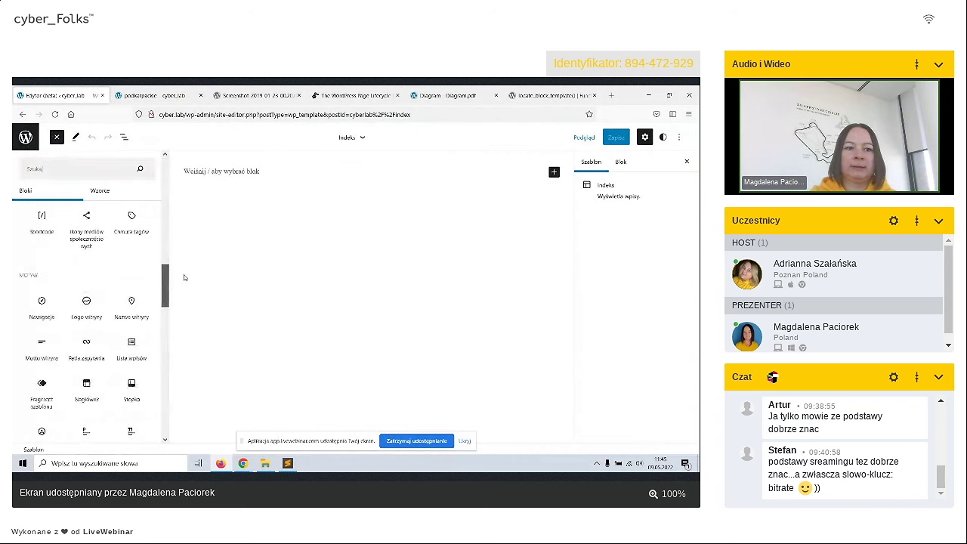
scroll(74, 287, down, 1)
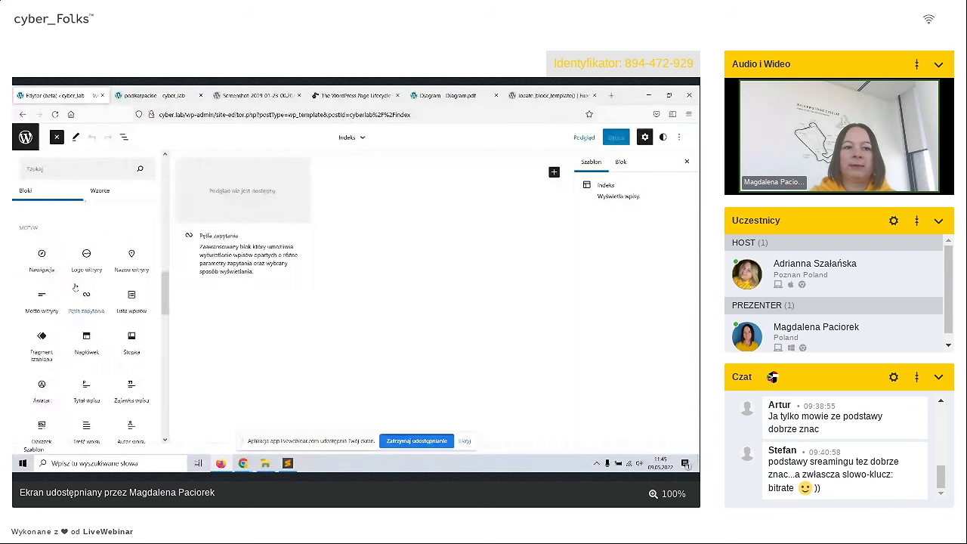
click(131, 264)
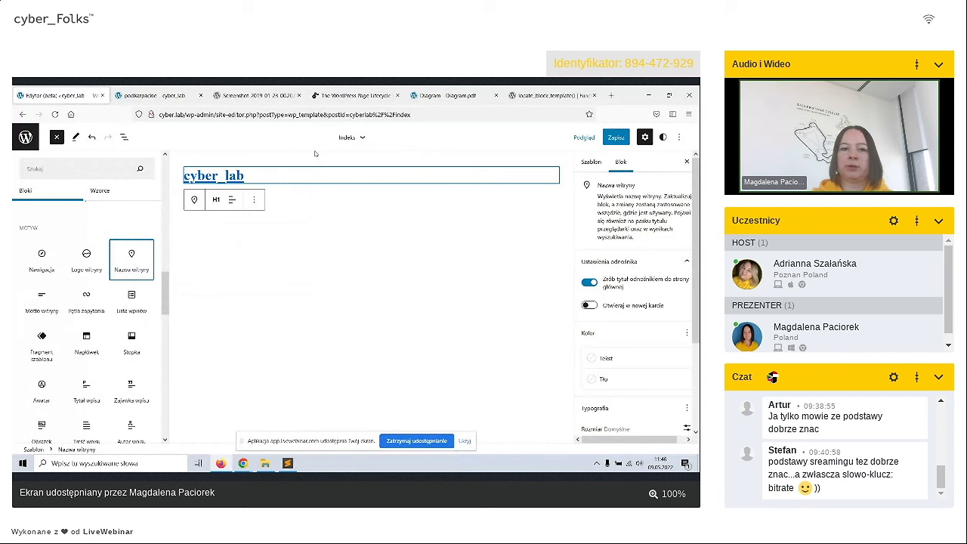
click(617, 137)
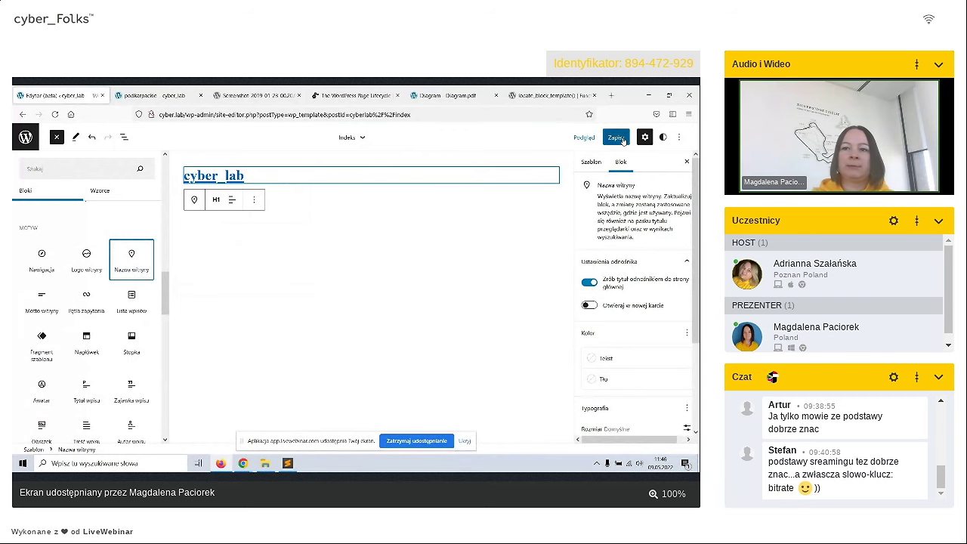
click(617, 138)
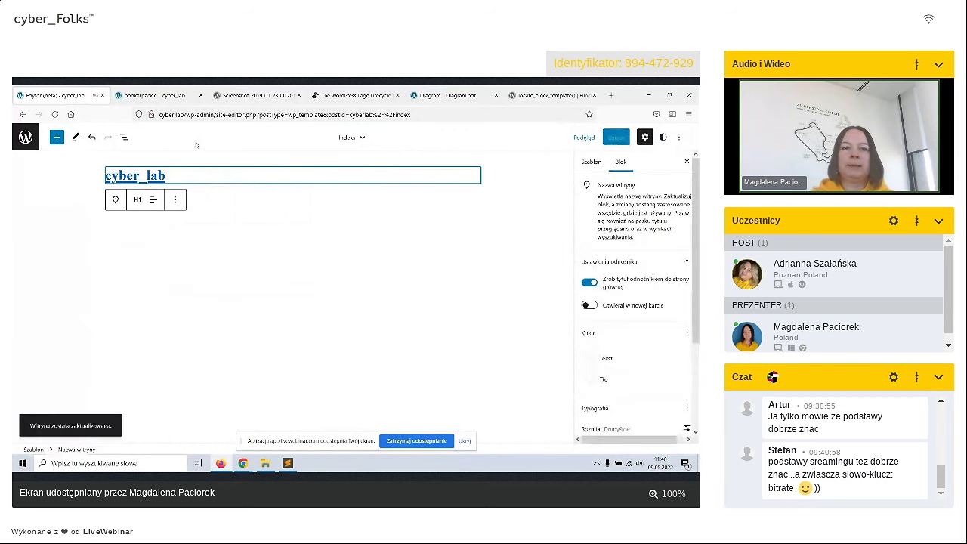
click(155, 95)
click(55, 114)
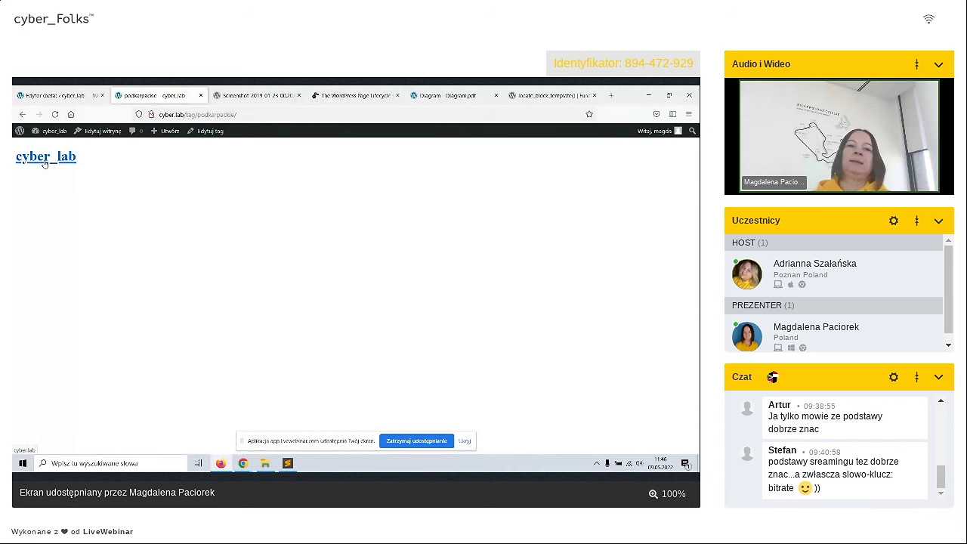
- Switch to Sublime Text and inspect the theme's index.html, template-loader.php and template.php
click(288, 464)
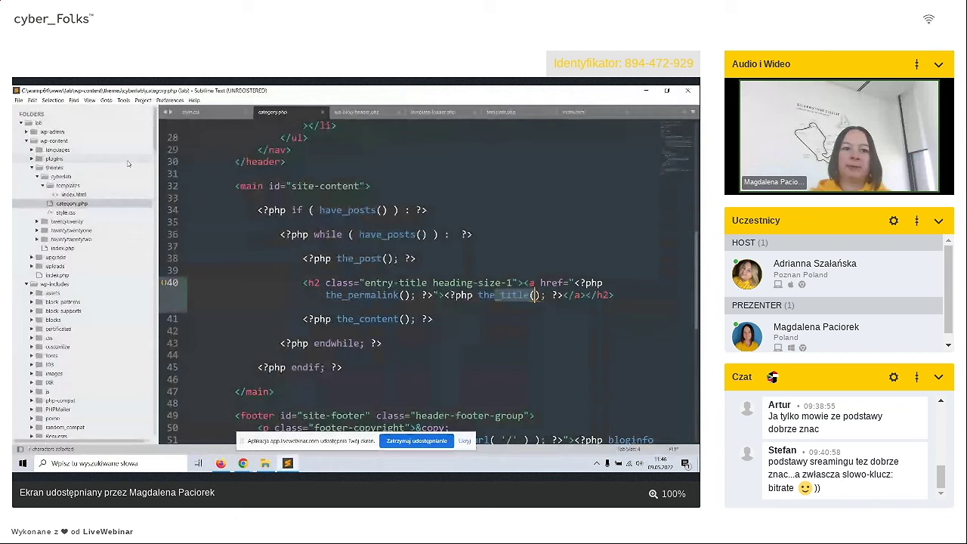
click(73, 194)
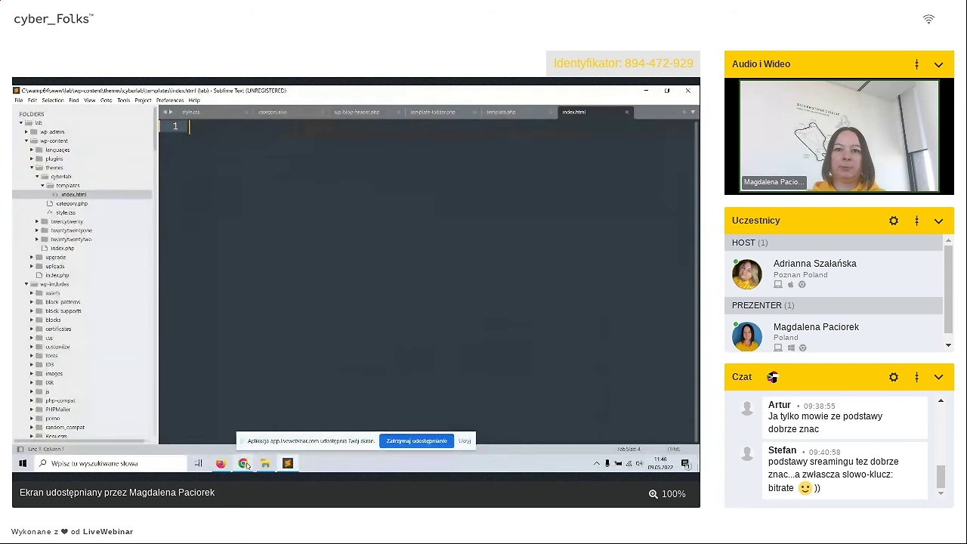
click(437, 114)
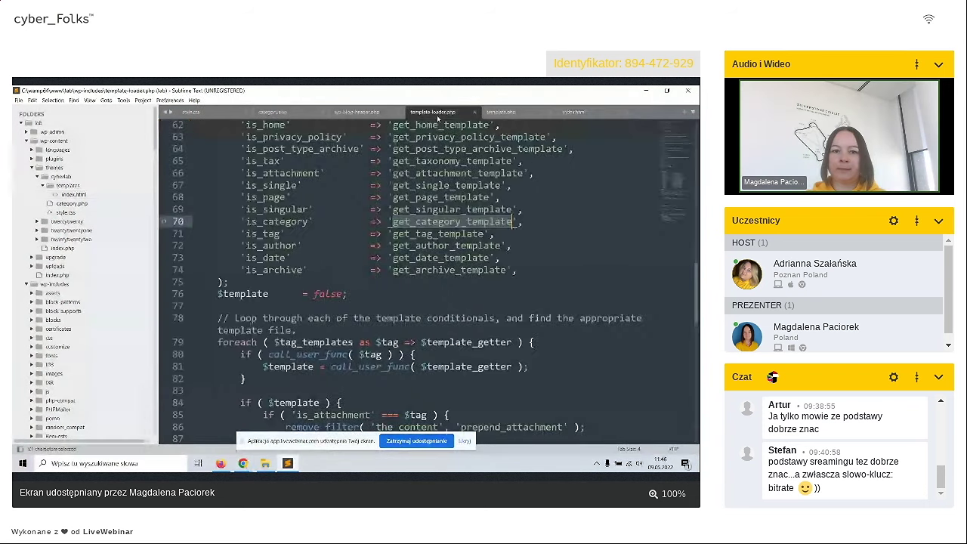
key(ctrl+Page_Down)
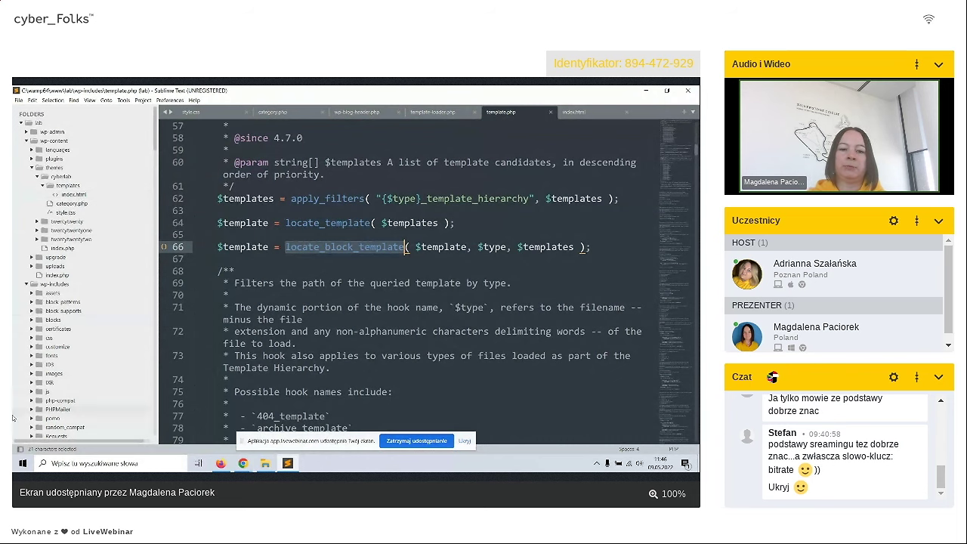
- Return to Firefox and review the edited Indeks template alongside the WordPress template hierarchy diagram and the podkarpackie tag page
click(221, 464)
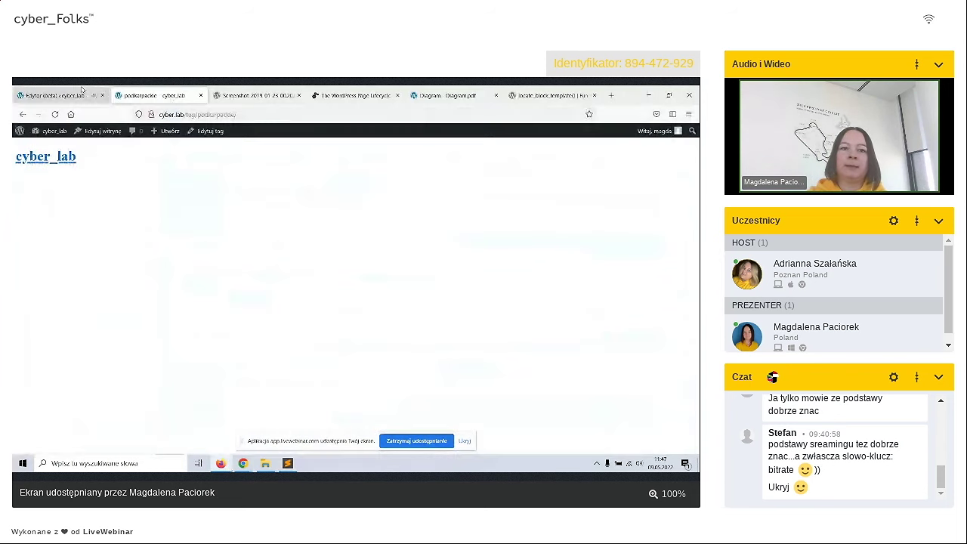
click(56, 95)
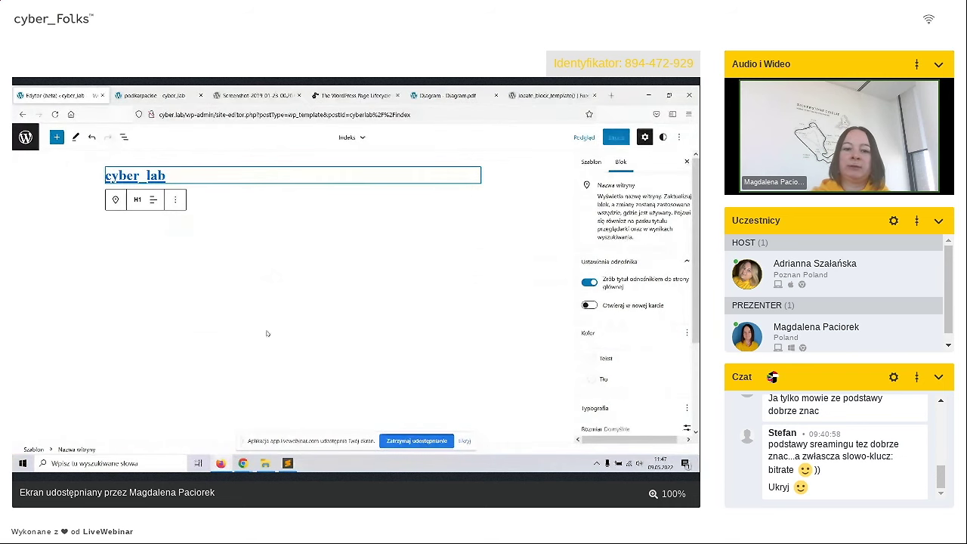
click(288, 465)
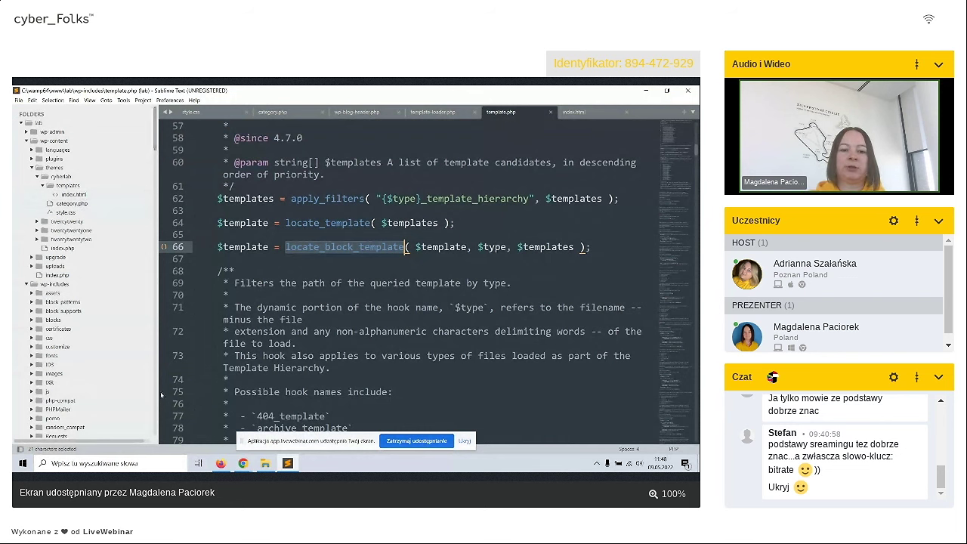
click(220, 464)
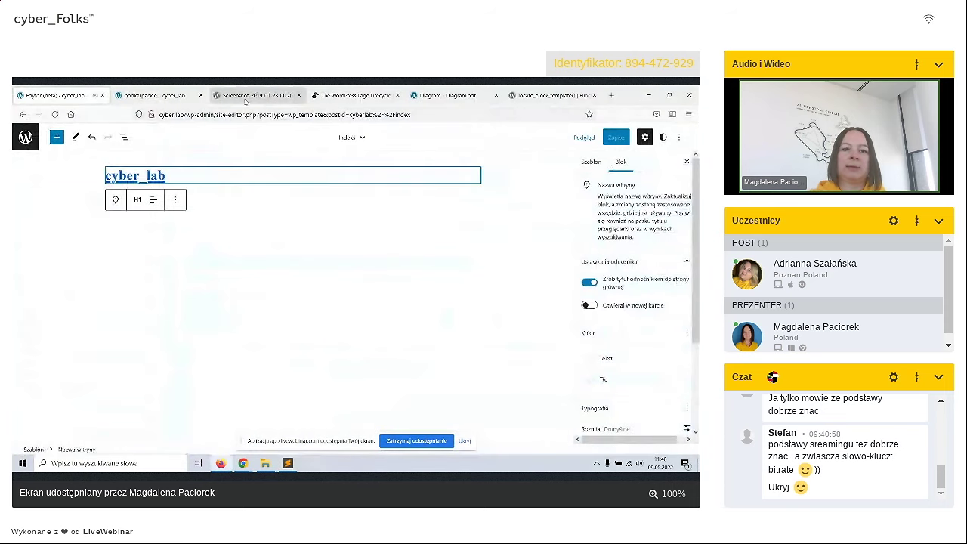
click(245, 96)
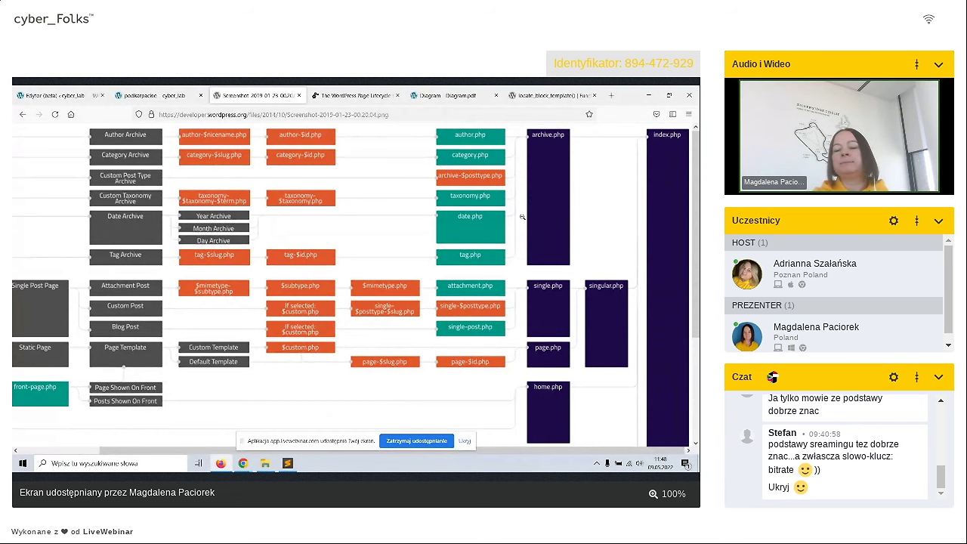
click(78, 94)
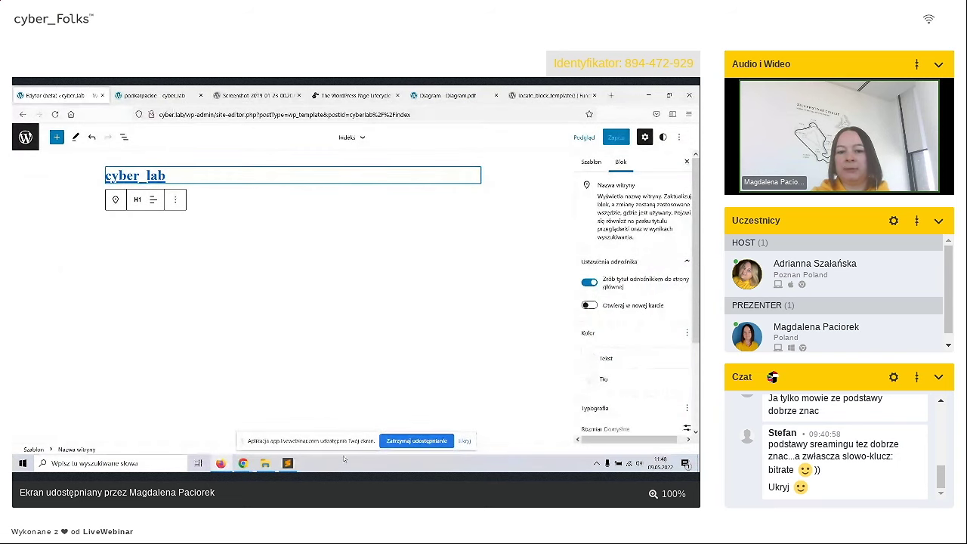
mouse_move(293, 464)
click(168, 92)
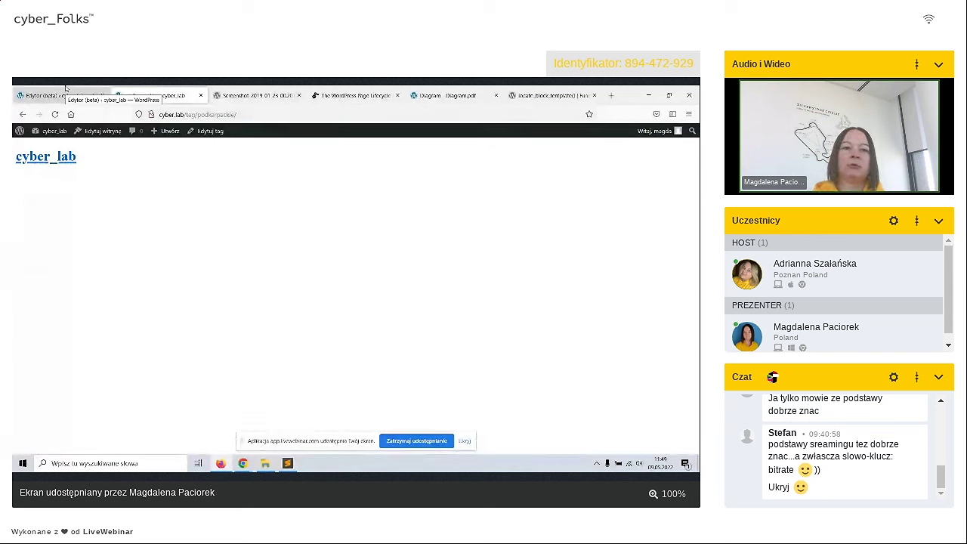
click(66, 90)
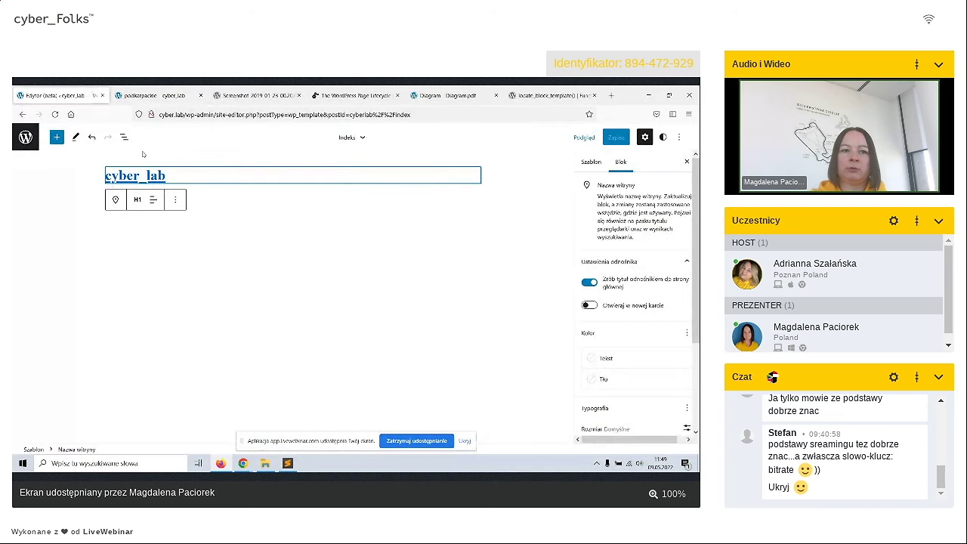
- Go to the Szablony list and compare the template types available to add with the template hierarchy diagram
click(26, 140)
click(54, 241)
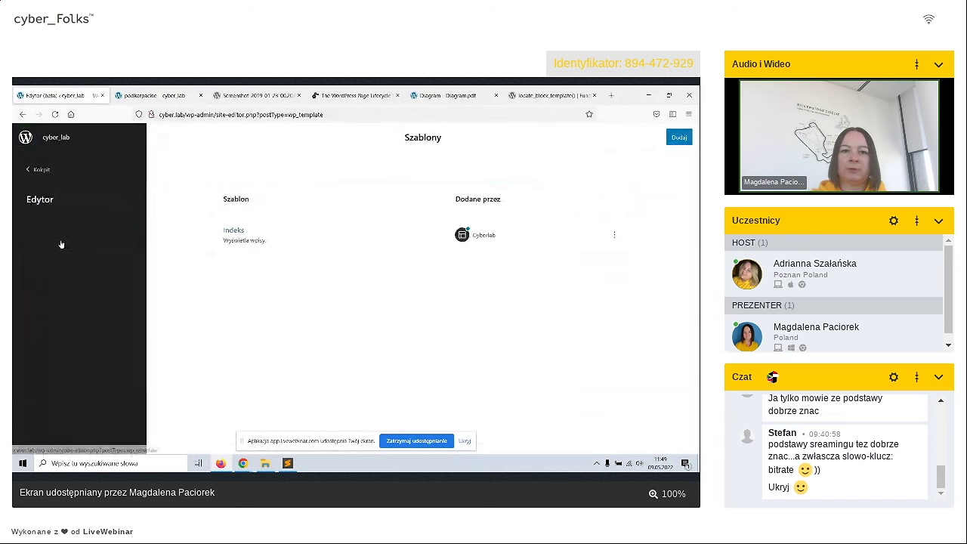
click(680, 139)
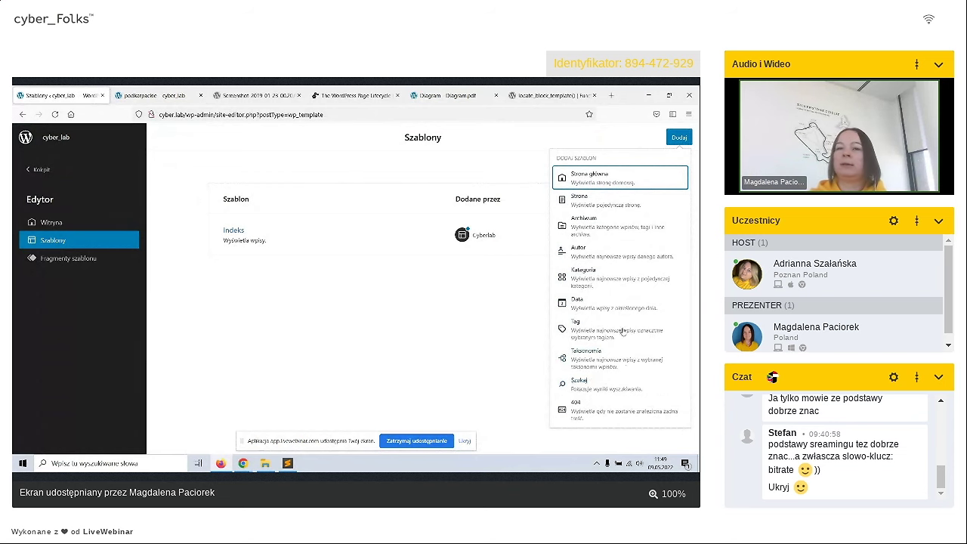
click(245, 92)
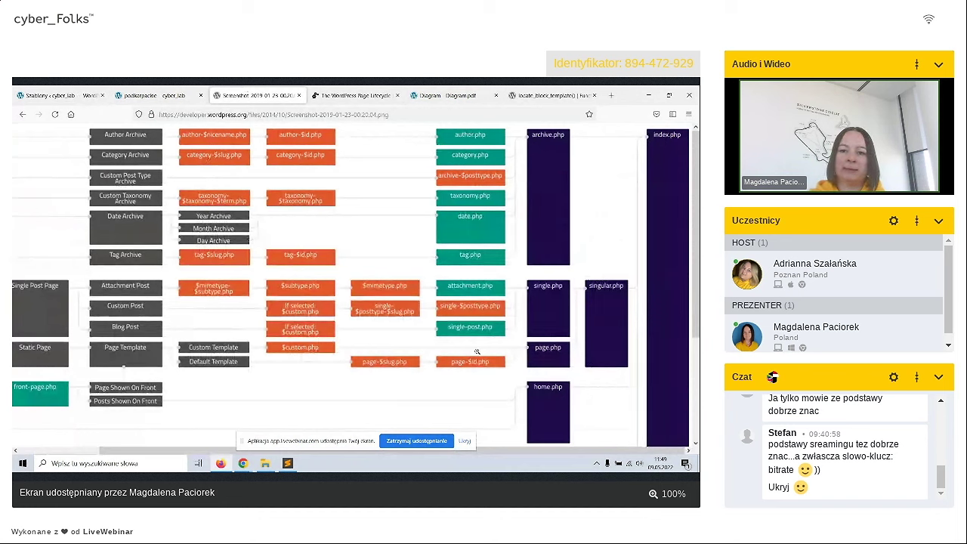
click(51, 90)
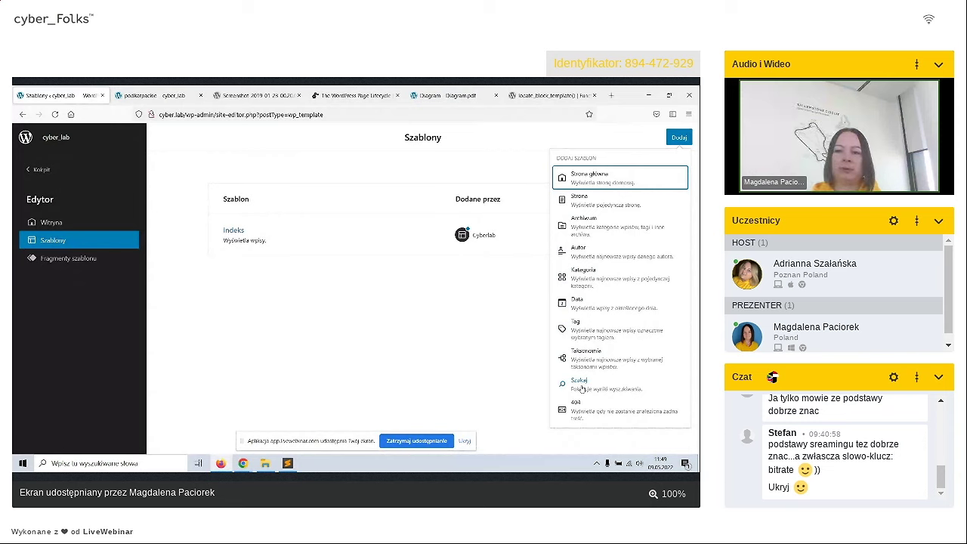
- View the Indeks template again, return to the Szablony list and examine the actions offered for Indeks
click(235, 232)
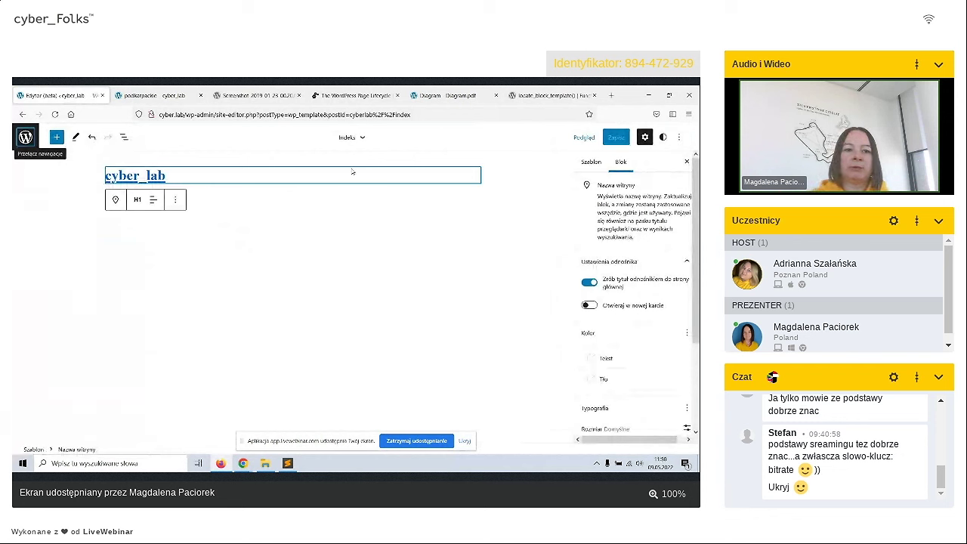
click(26, 137)
click(72, 241)
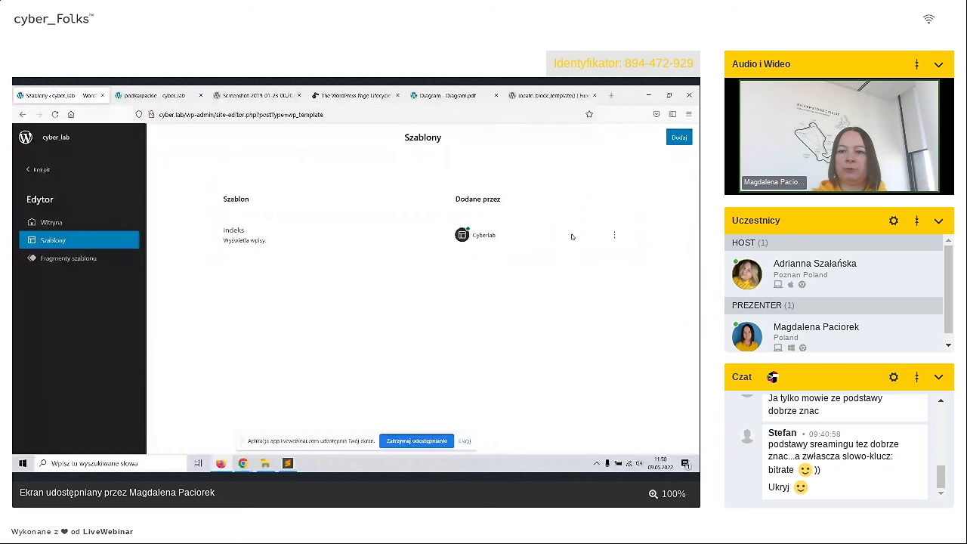
click(615, 236)
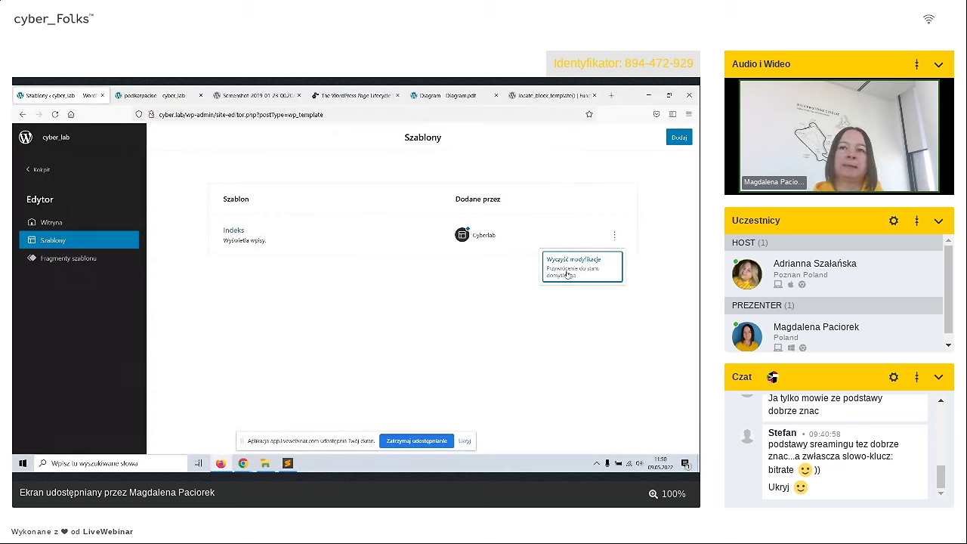
- Open the Indeks template in the editor and copy all of its content
click(232, 235)
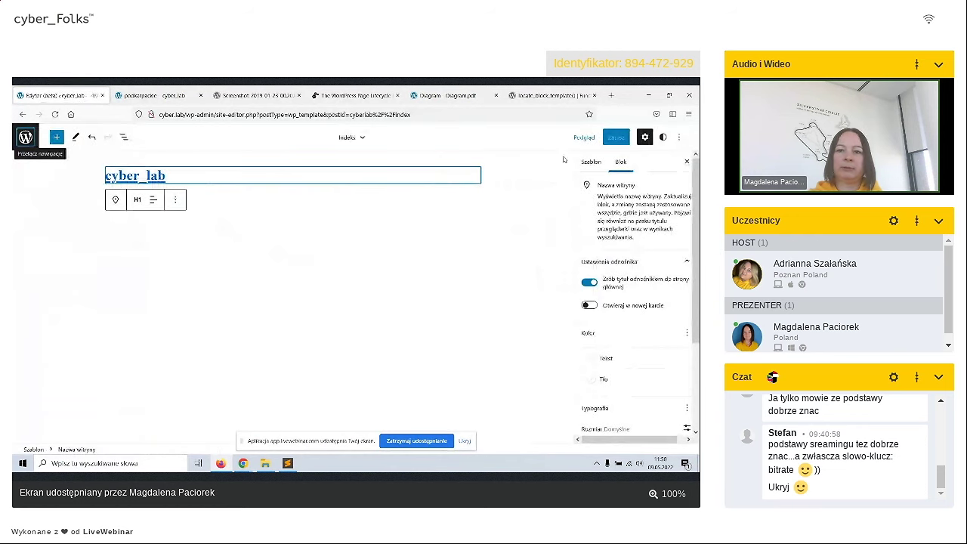
click(679, 137)
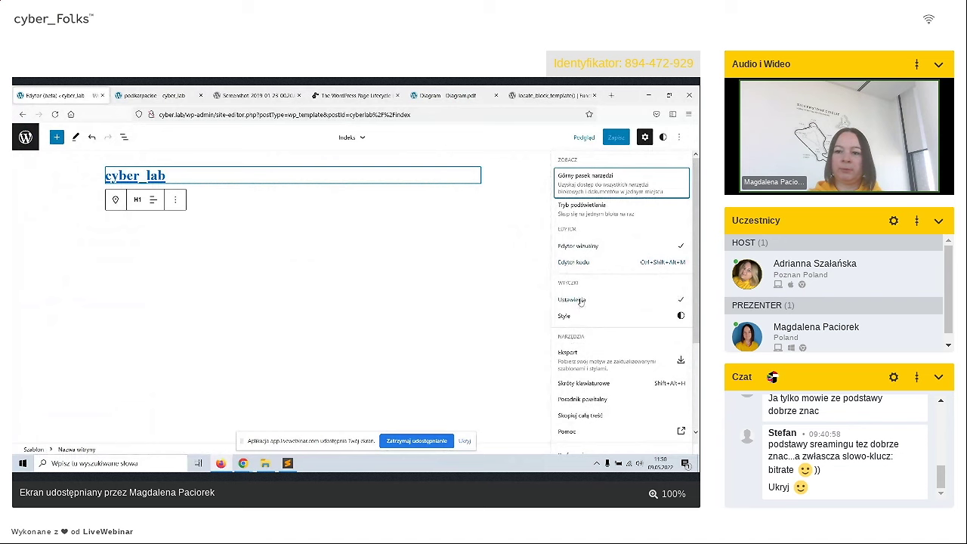
click(583, 419)
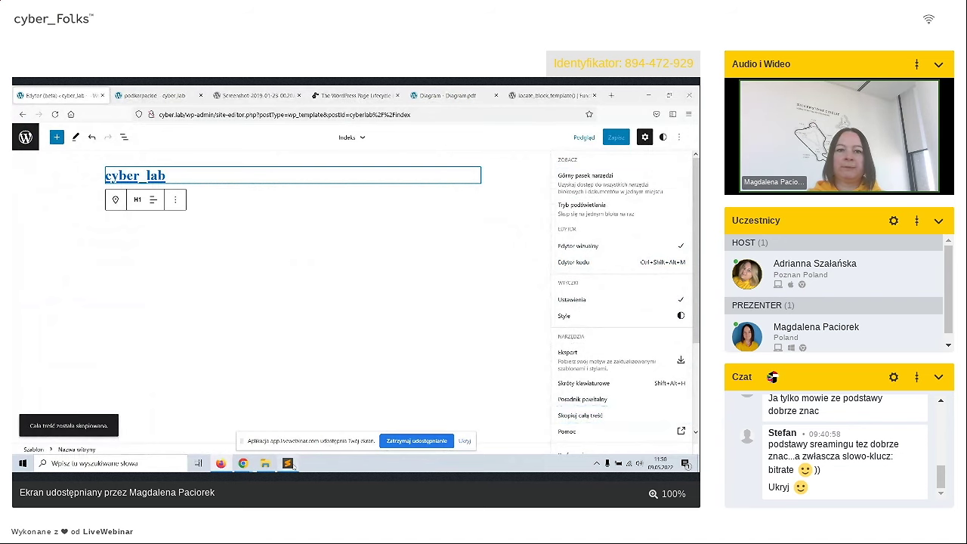
- Switch to Sublime Text and paste the code <!-- wp:site-title /--> into the cyberlab theme's templates/index.html
click(288, 463)
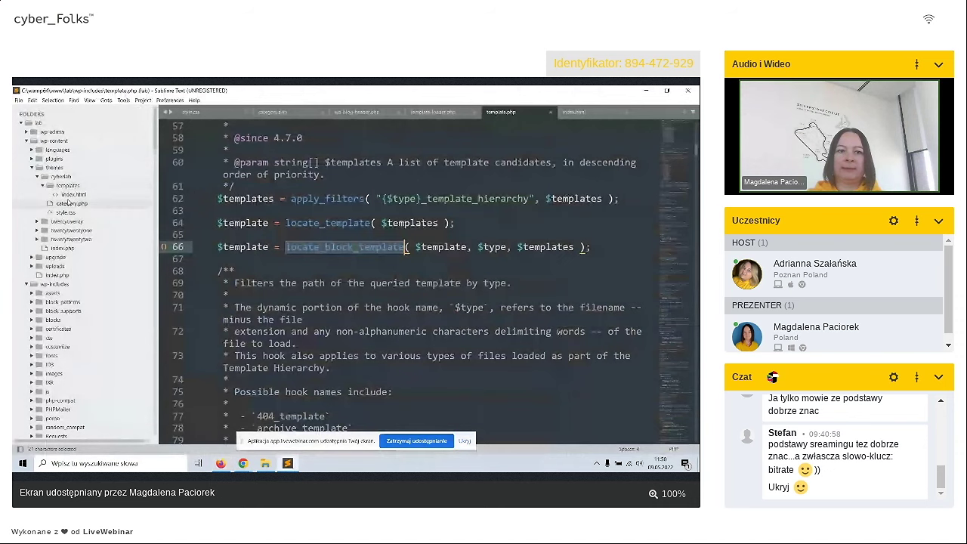
click(73, 194)
text(<!-- wp:site-title /-->)
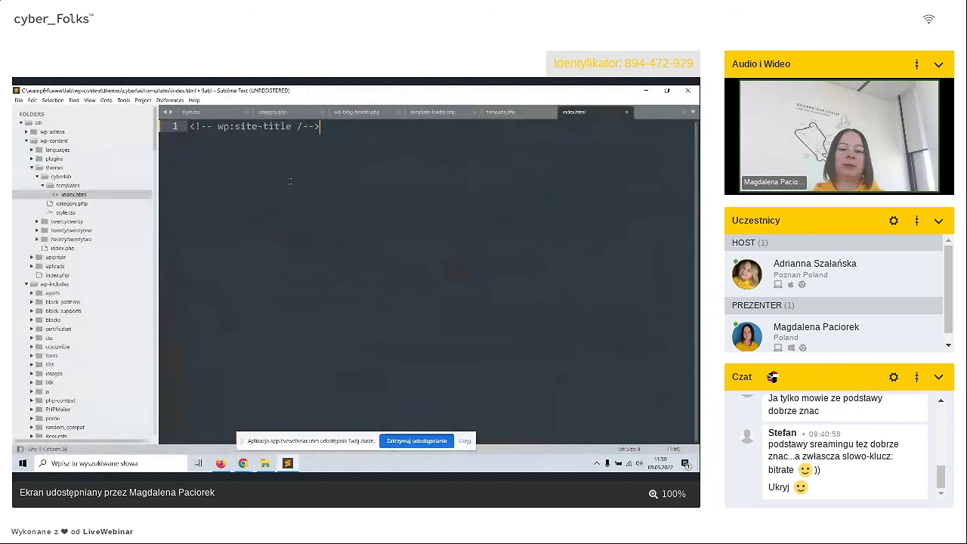
- Save index.html with the wp:site-title block code and switch to Firefox to view the podkarpackie tag page
key(ctrl+s)
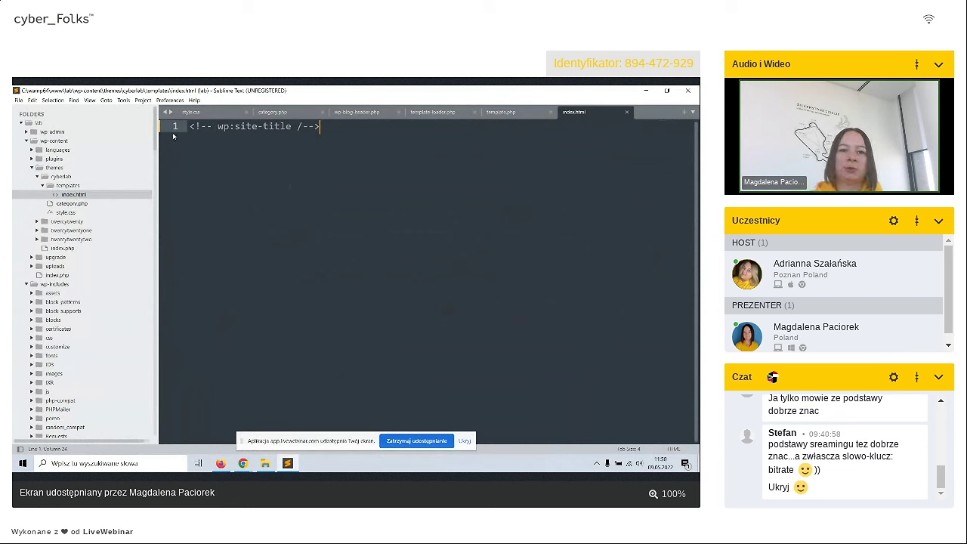
drag(217, 127, 291, 132)
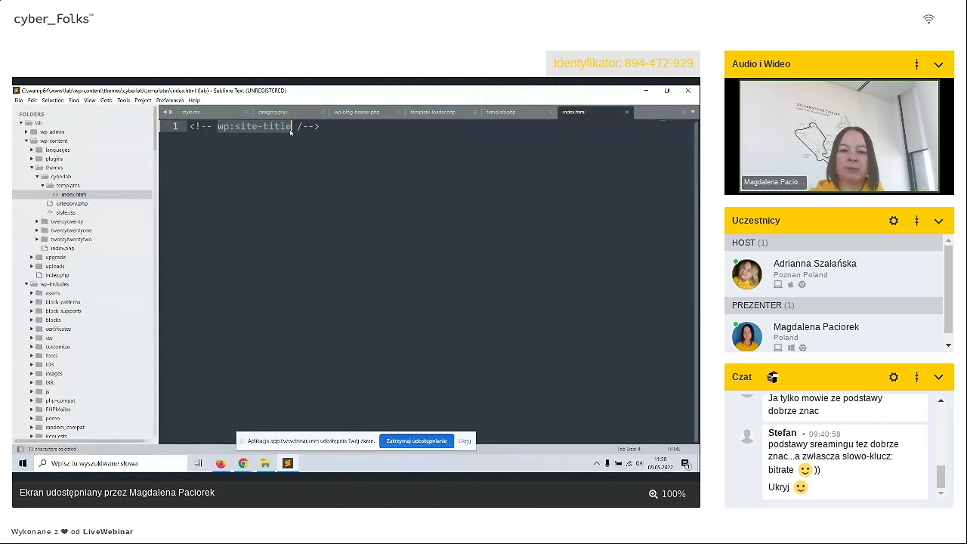
key(ctrl+s)
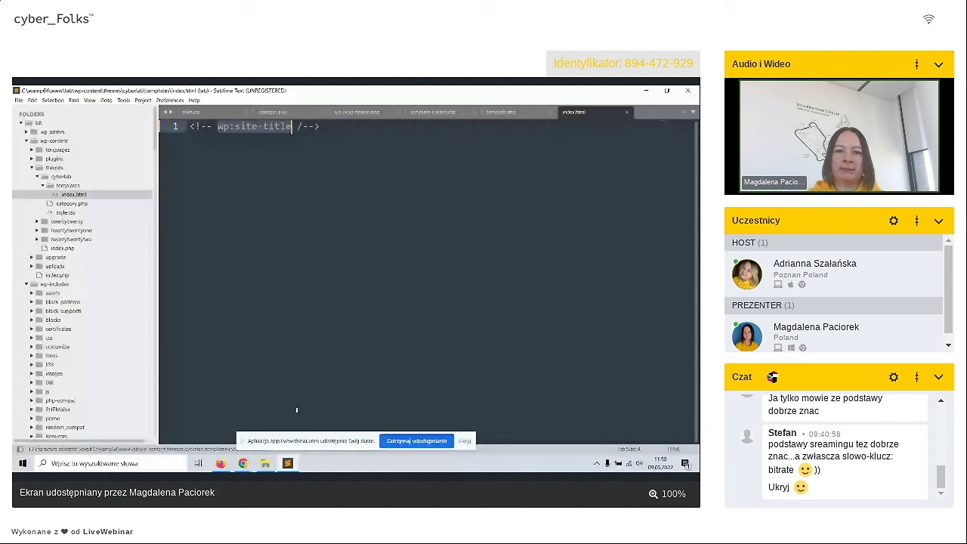
click(222, 464)
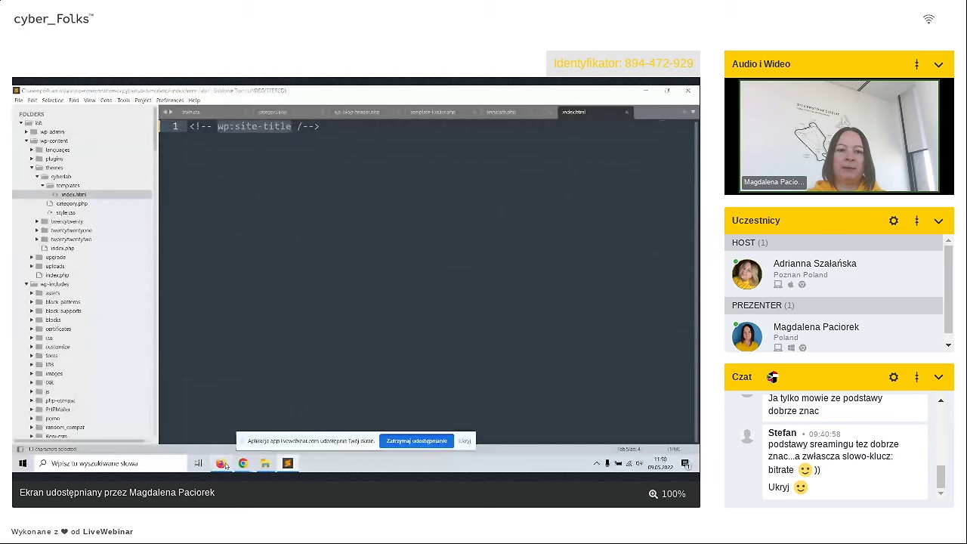
key(ctrl+Tab)
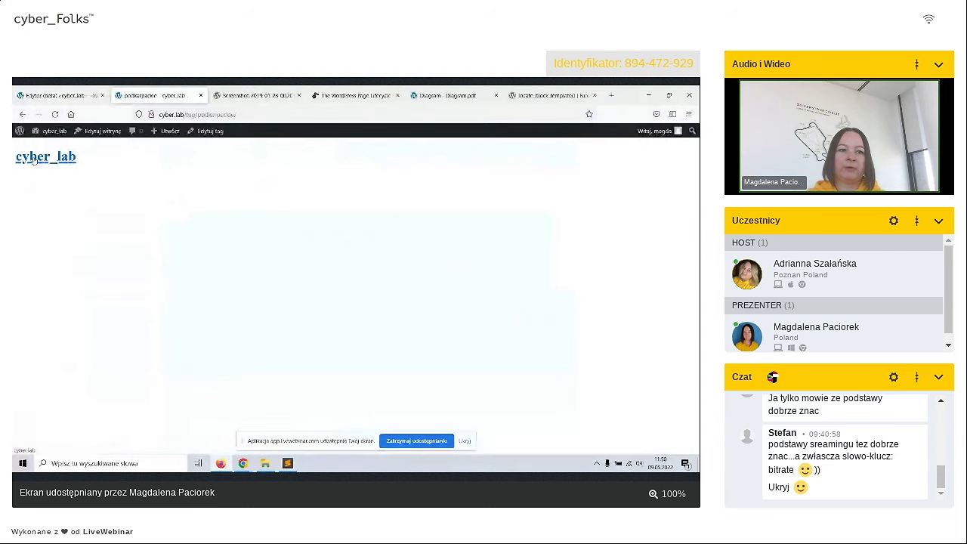
- Go to the Szablony list in the site editor and clear the modifications of the Indeks template
click(76, 90)
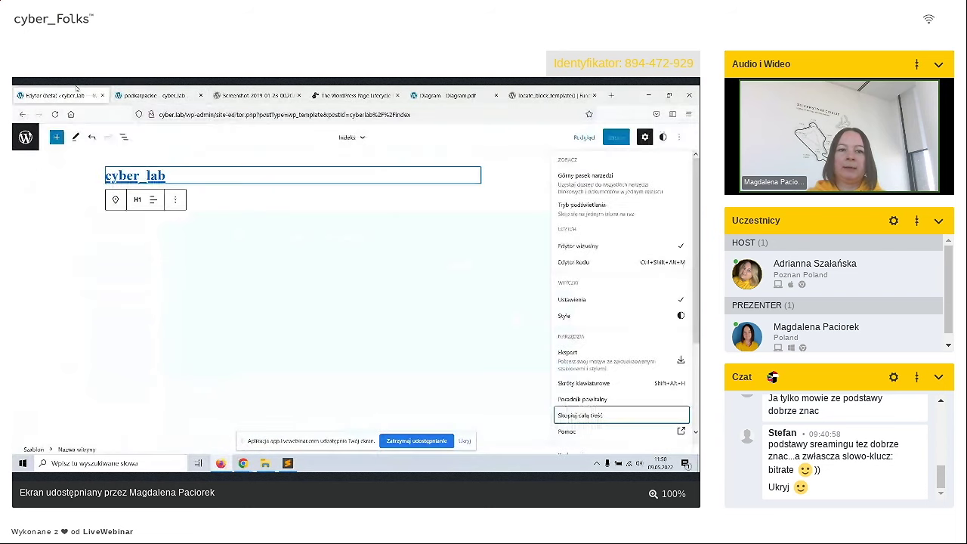
click(17, 146)
click(16, 147)
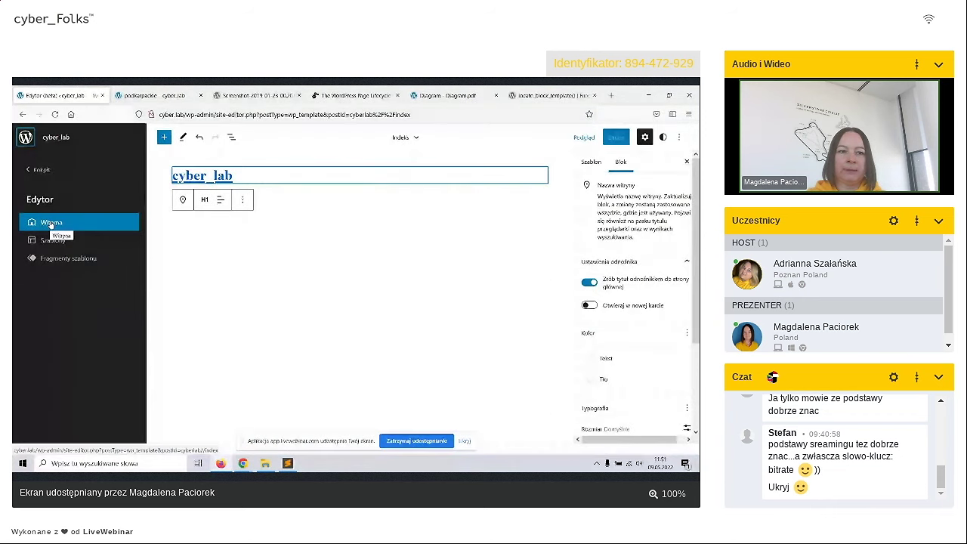
click(52, 239)
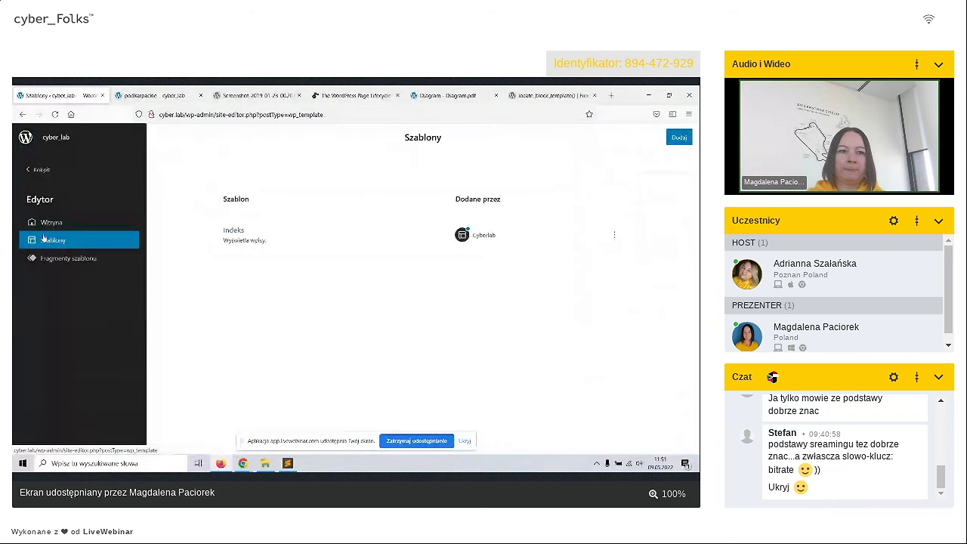
click(61, 115)
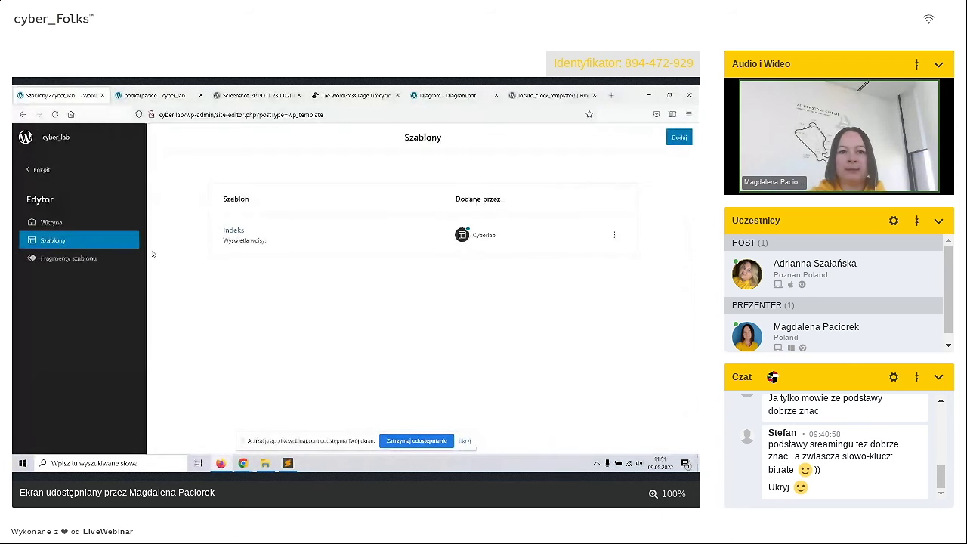
click(288, 464)
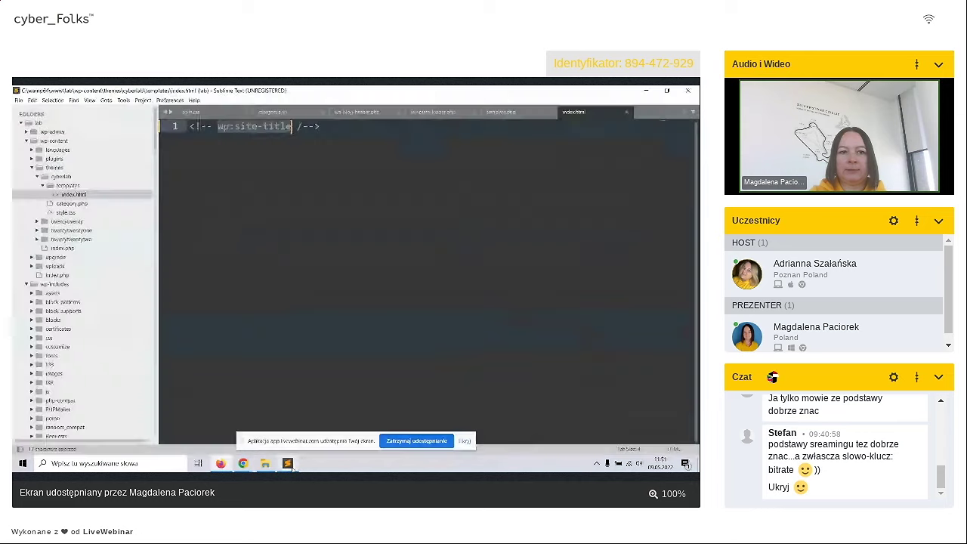
click(220, 464)
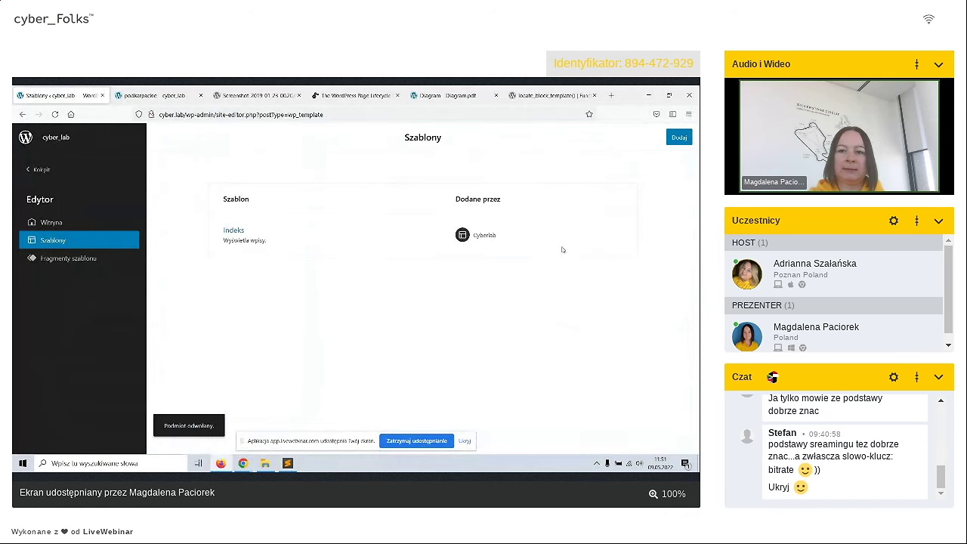
- Open the Indeks template in the editor and compare its content with index.html in Sublime Text
click(237, 231)
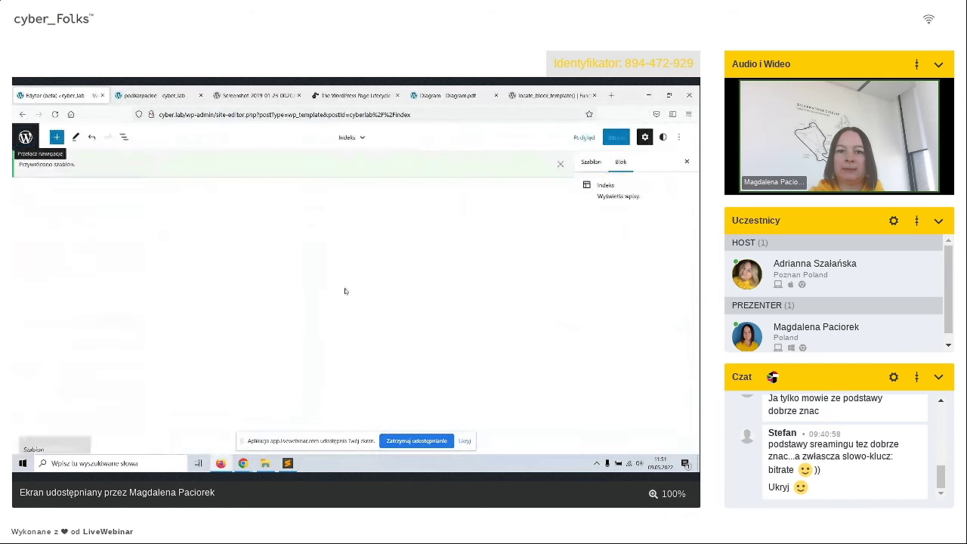
click(288, 464)
click(220, 463)
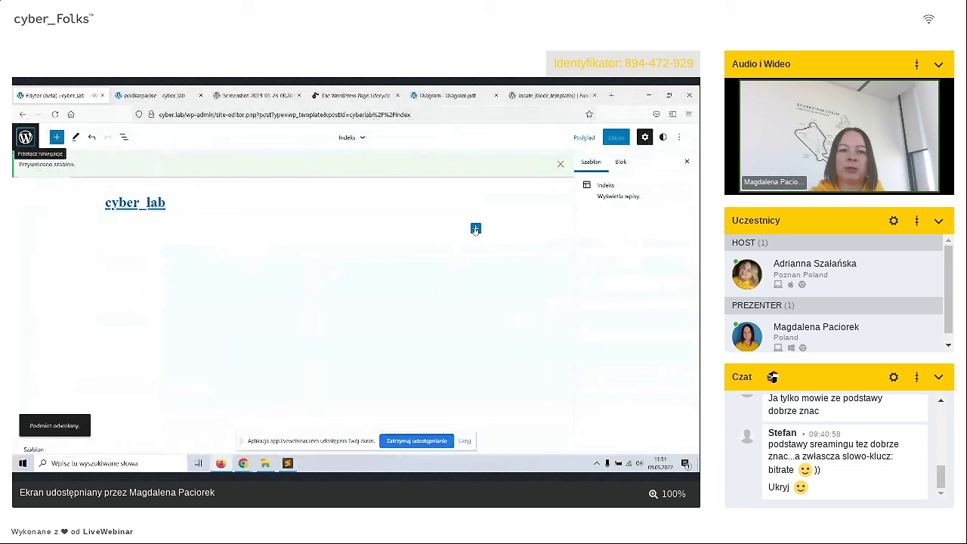
- Add a Motto witryny block below the site title in the Indeks template and save the template
click(475, 228)
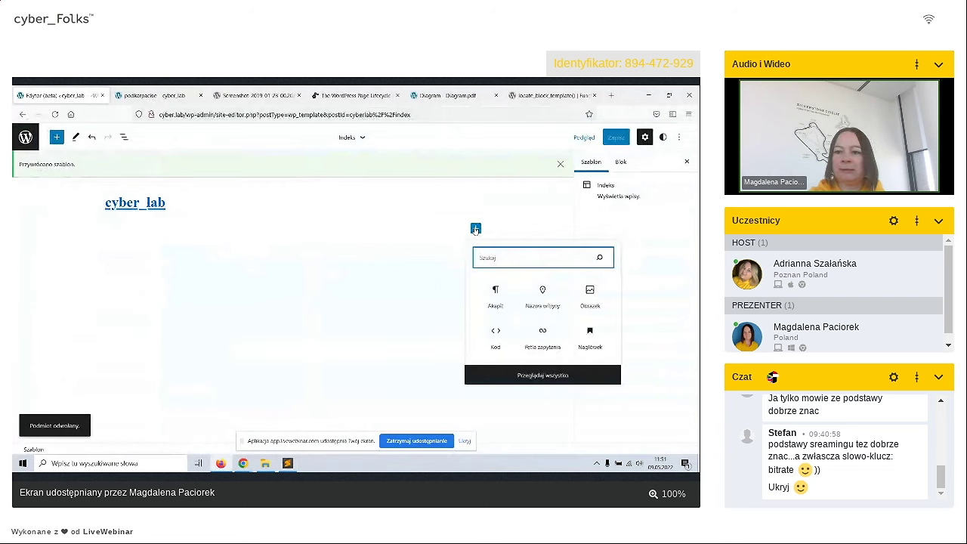
click(57, 137)
scroll(84, 324, down, 3)
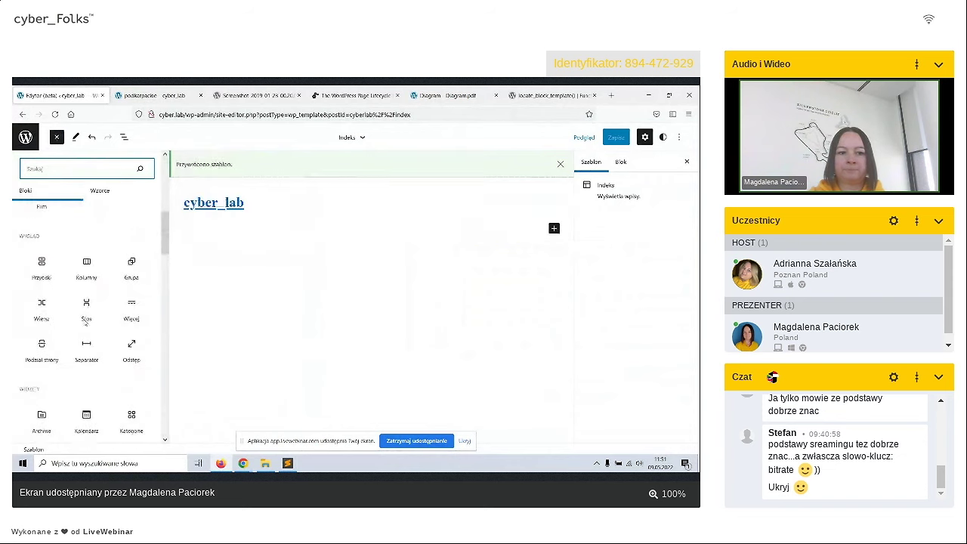
scroll(84, 323, down, 2)
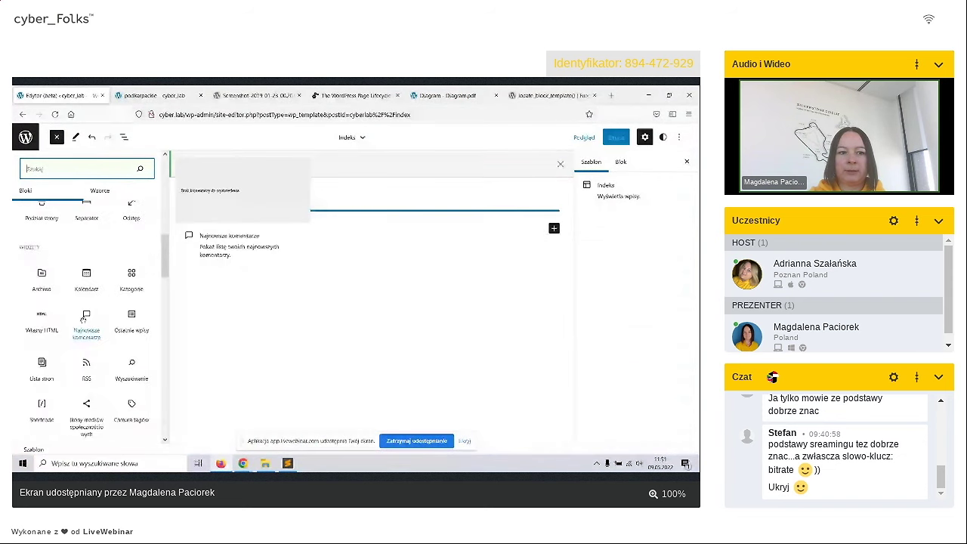
scroll(83, 320, down, 3)
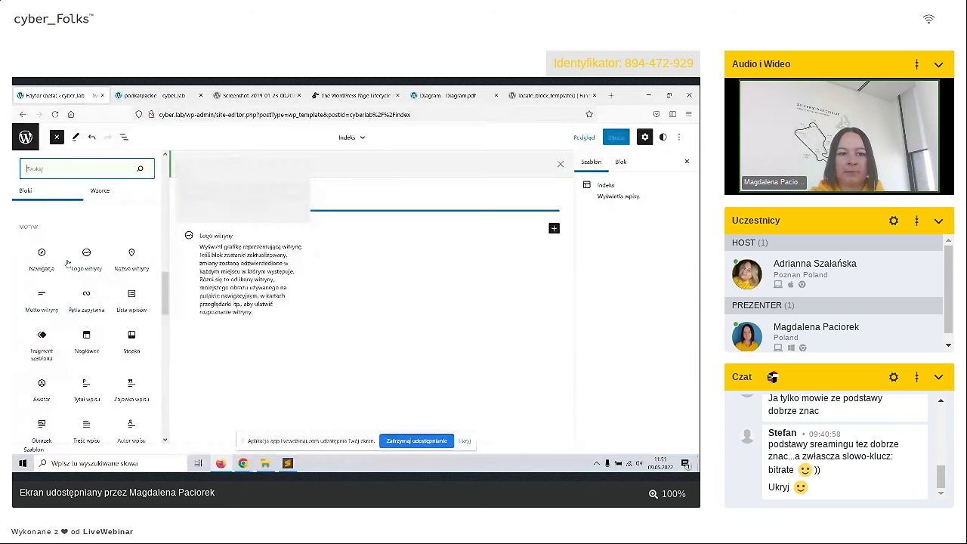
click(35, 316)
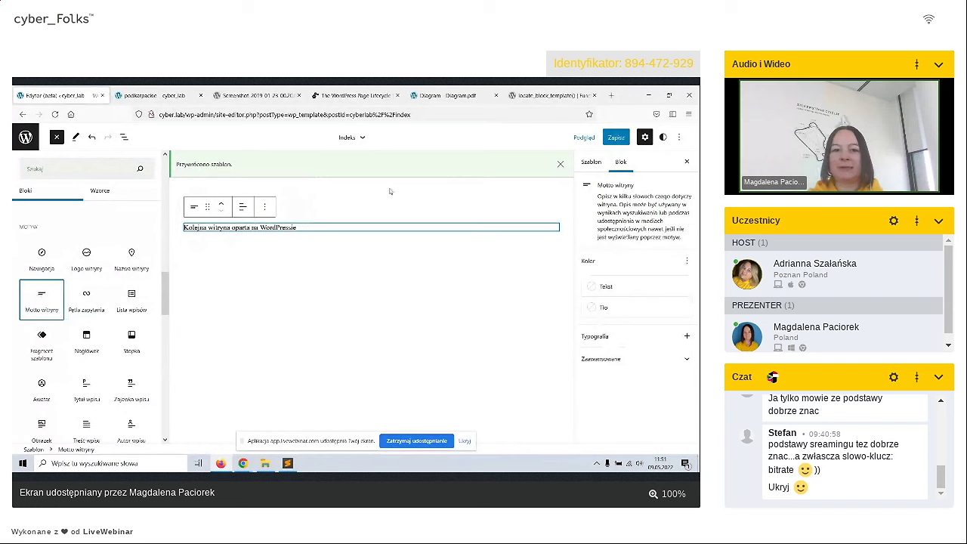
click(616, 138)
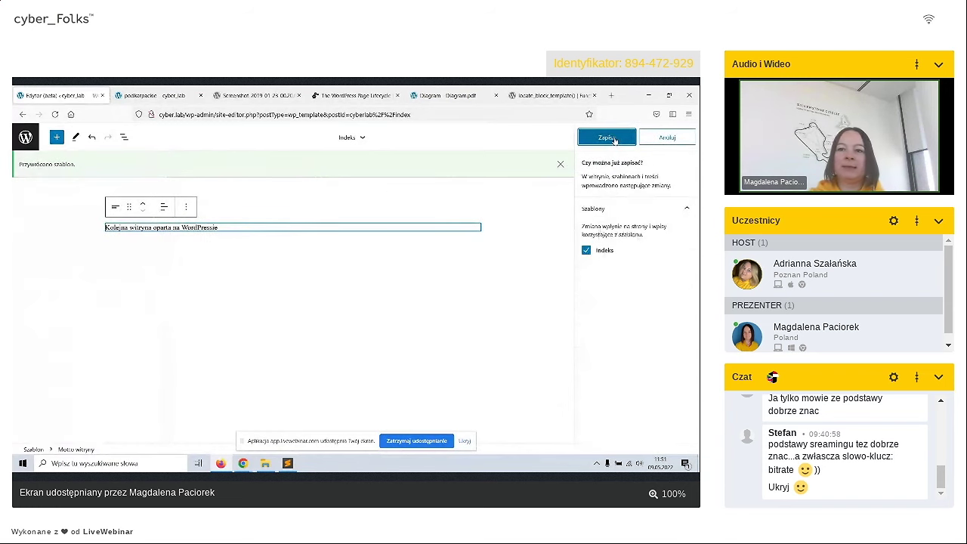
click(586, 182)
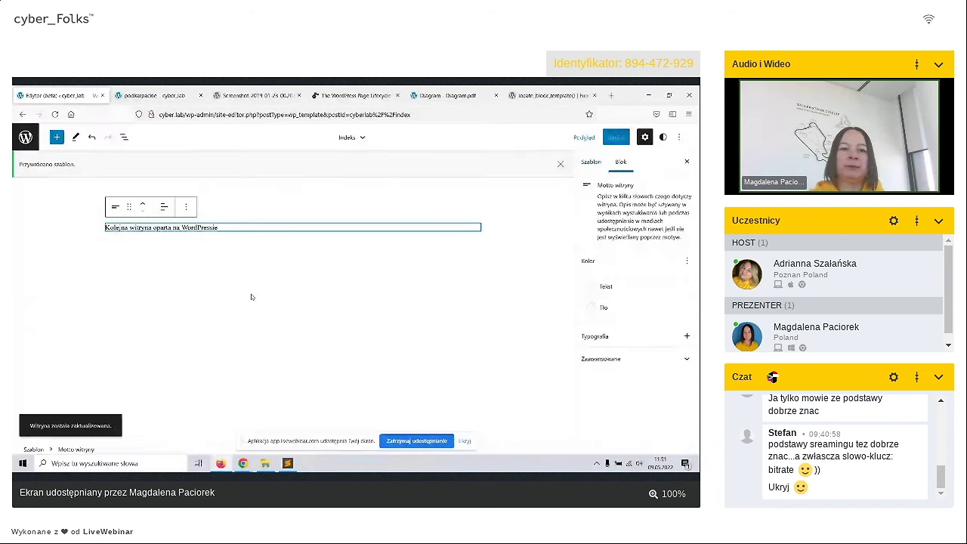
- Compare the code in index.html with the podkarpackie tag page and return to the site editor
click(287, 463)
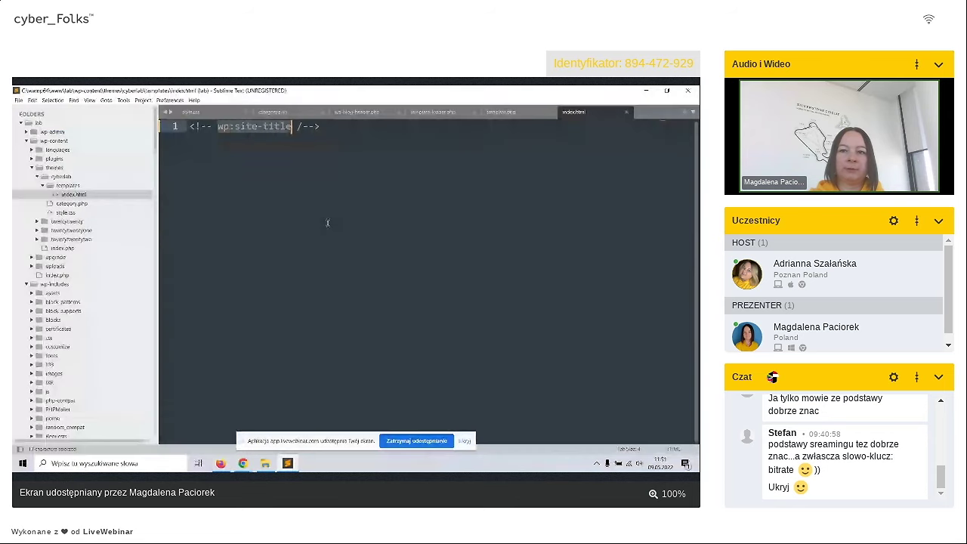
click(220, 463)
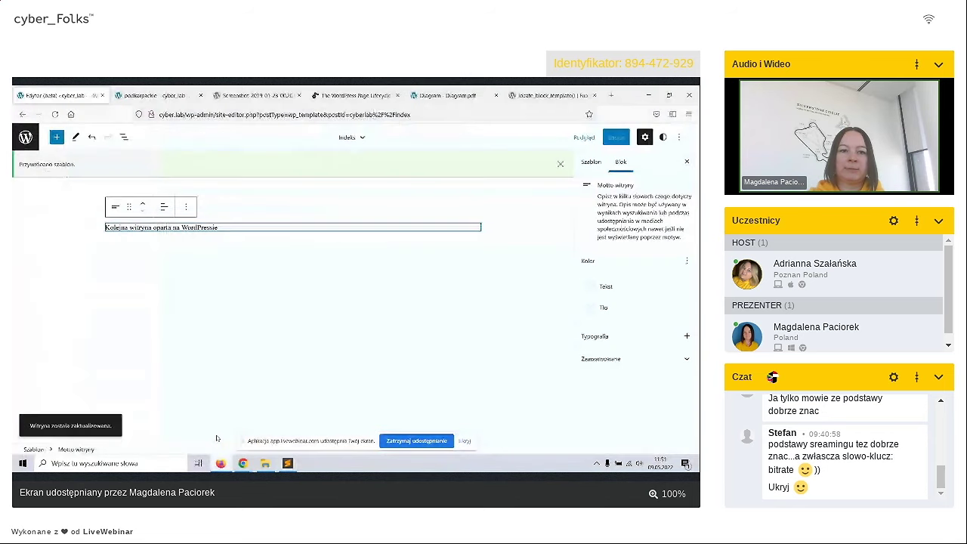
click(173, 93)
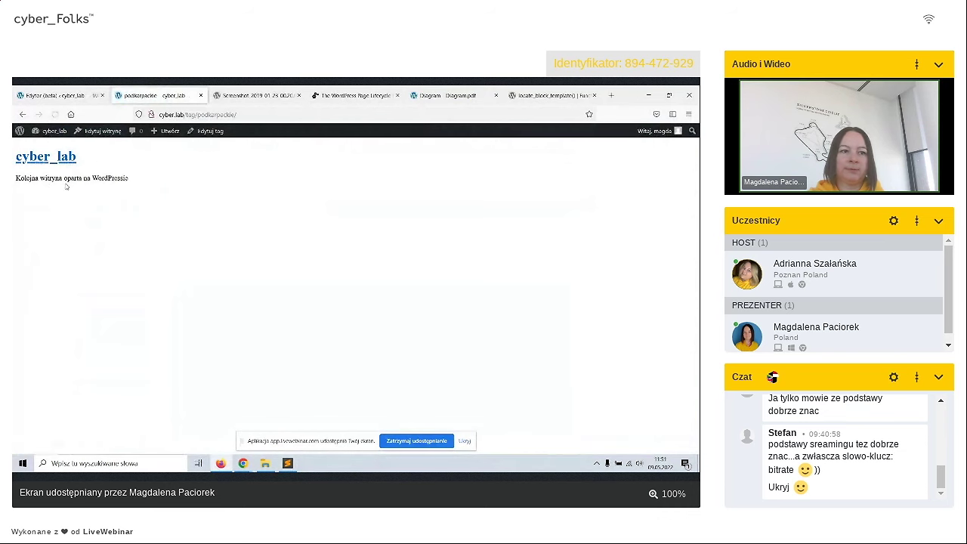
click(60, 95)
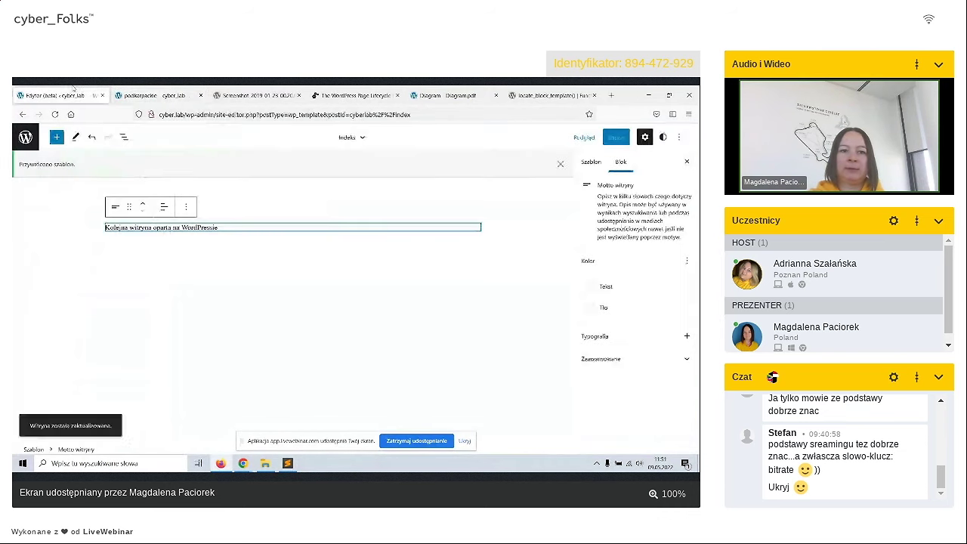
- Return to the Szablony list and reset the Indeks template to its default with Wyczyść modyfikacje
click(26, 137)
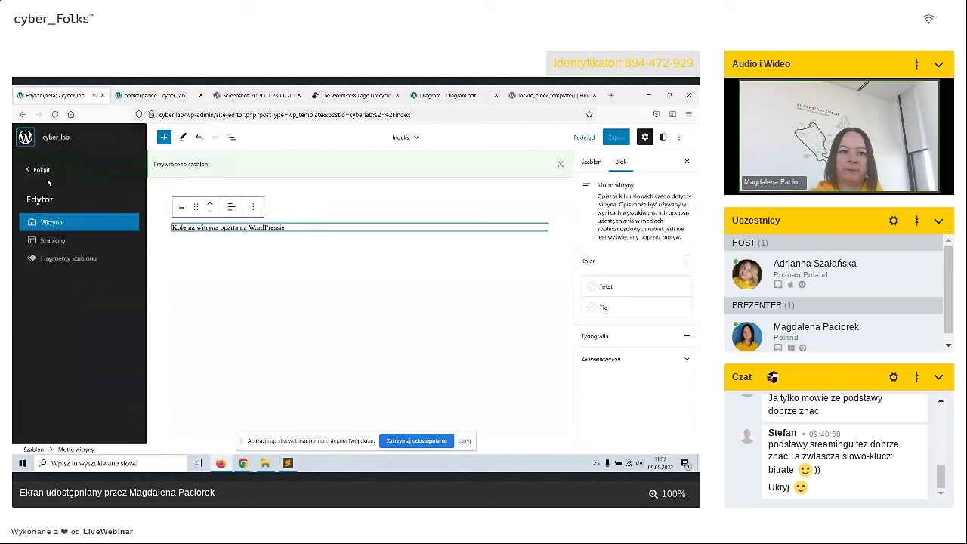
click(58, 240)
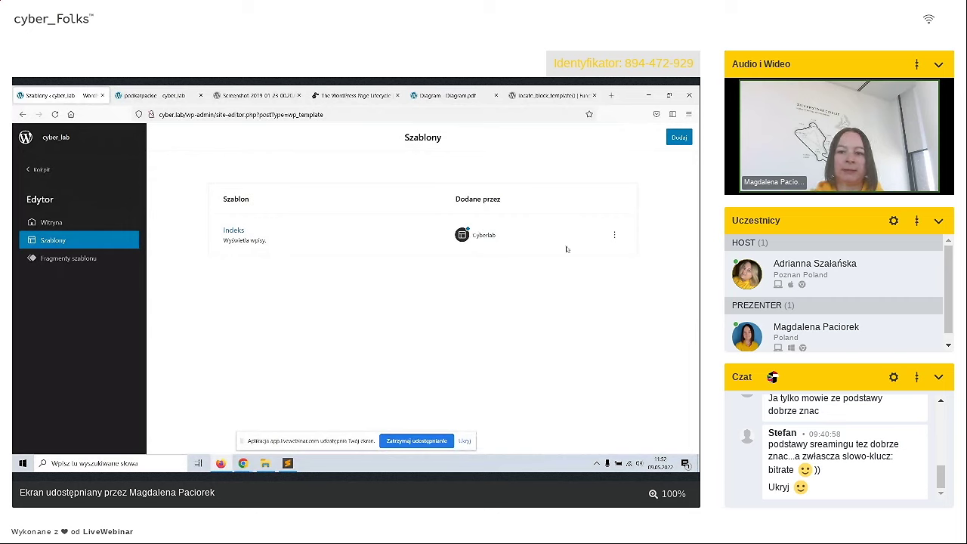
click(614, 235)
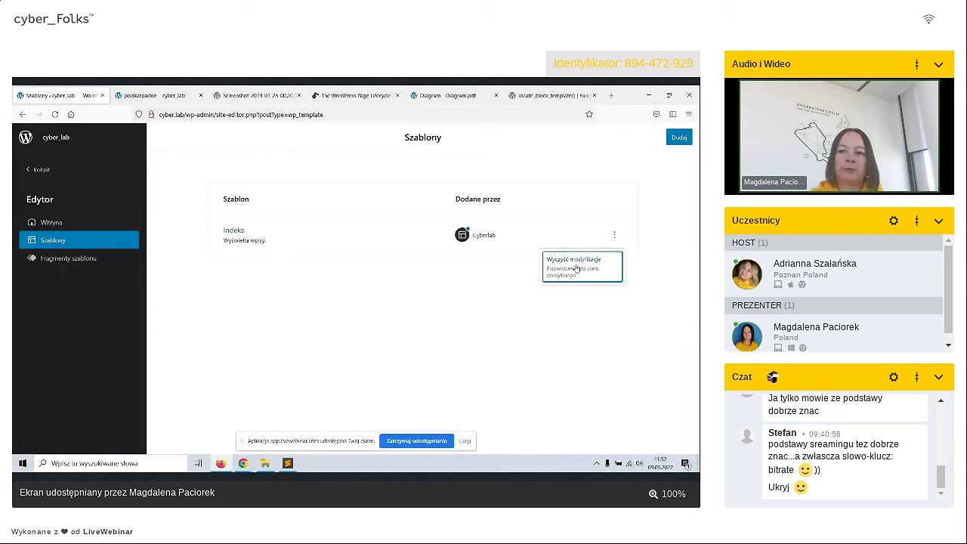
click(576, 270)
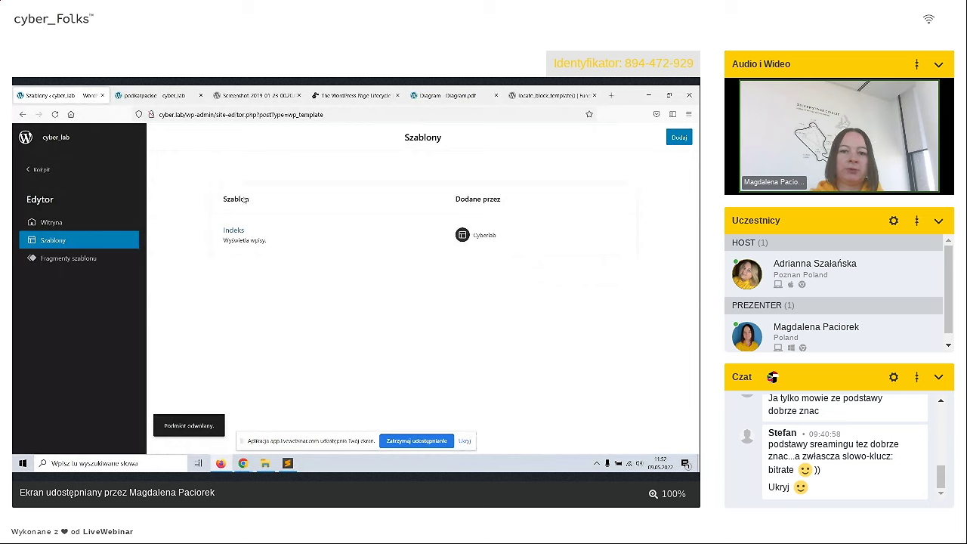
- Reload the podkarpackie tag page to check its content and return to the Szablony list
click(151, 95)
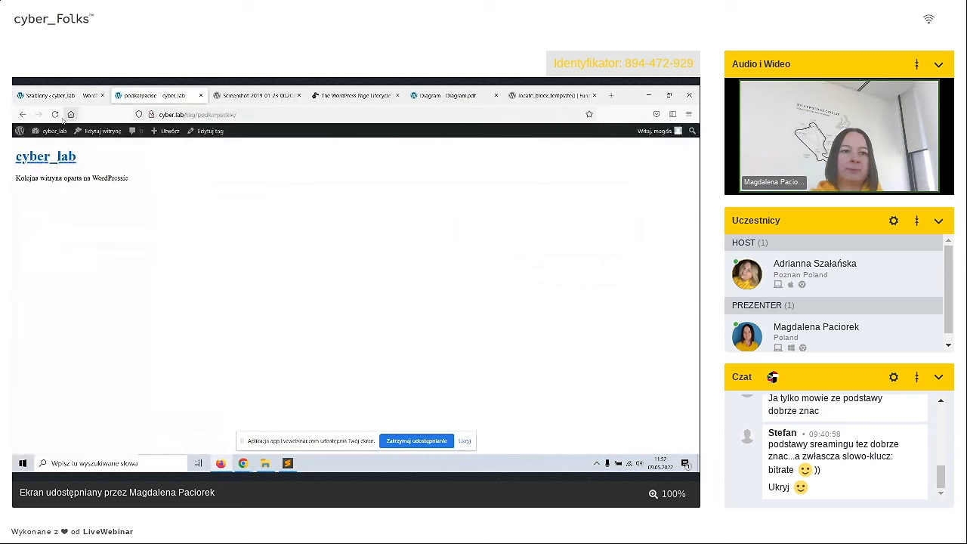
click(54, 114)
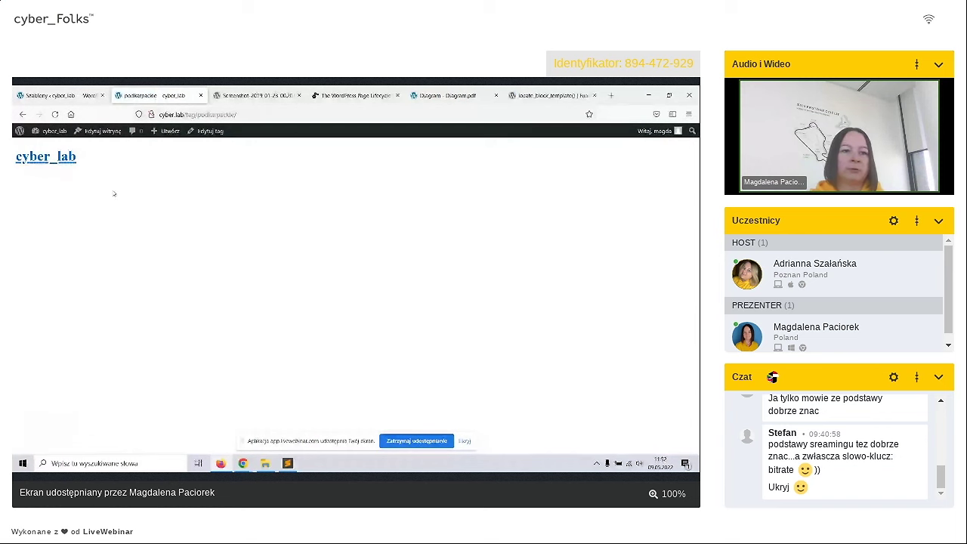
key(ctrl+shift+Tab)
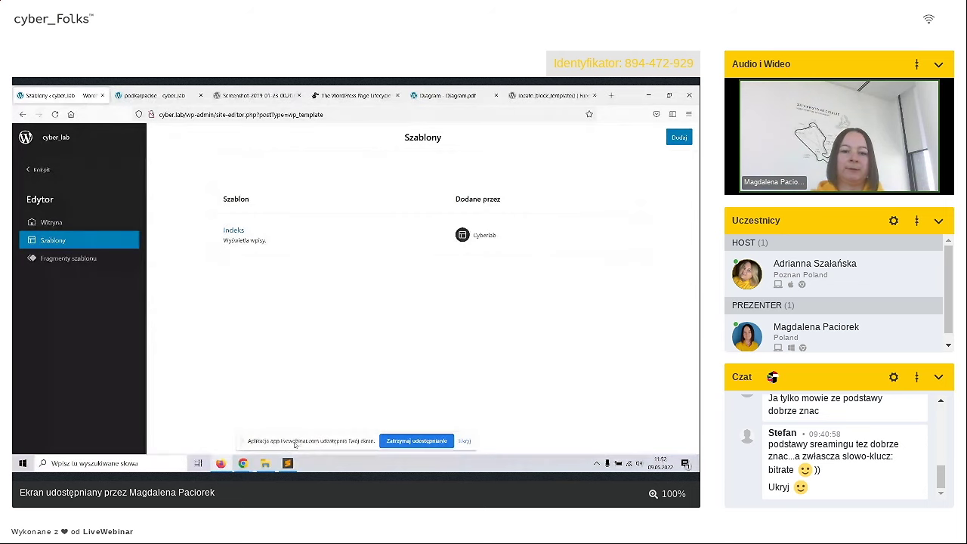
- Compare the wp:site-title comment in index.html with the site title's rendered HTML on the podkarpackie tag page using the browser inspector
click(287, 463)
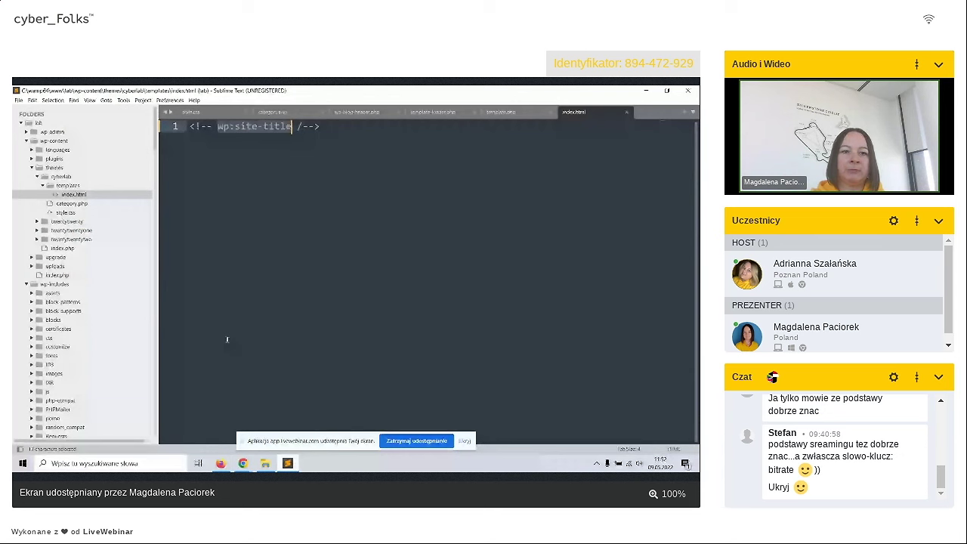
click(234, 127)
key(ctrl+u)
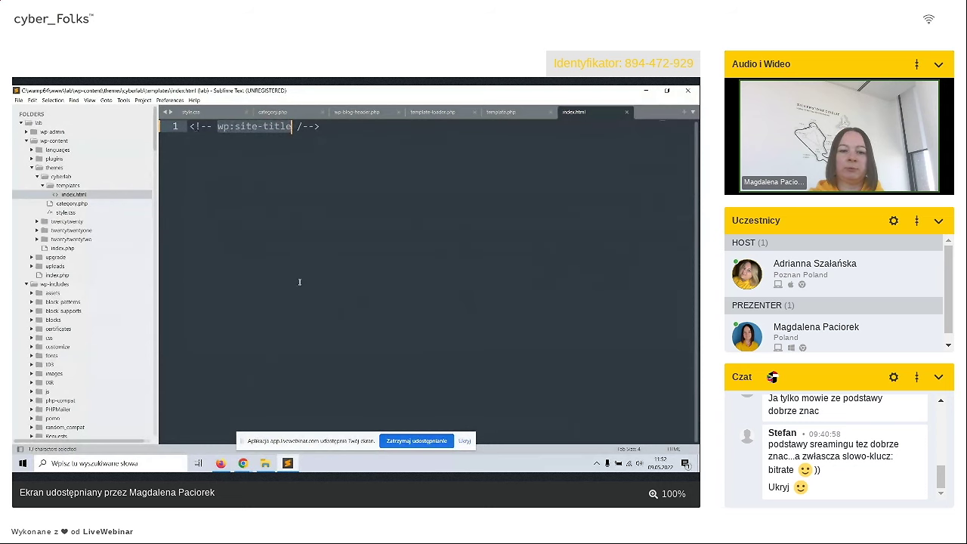
click(225, 463)
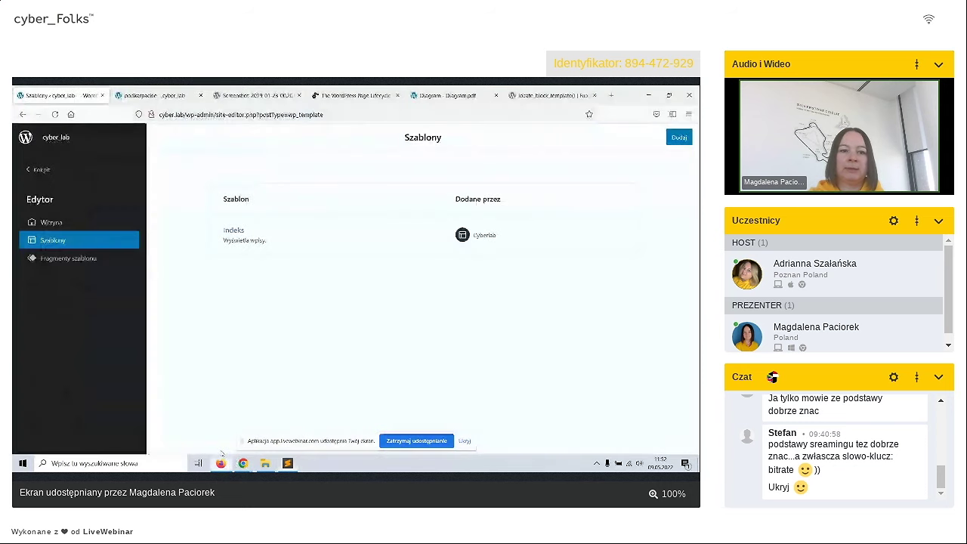
key(ctrl+Tab)
key(F12)
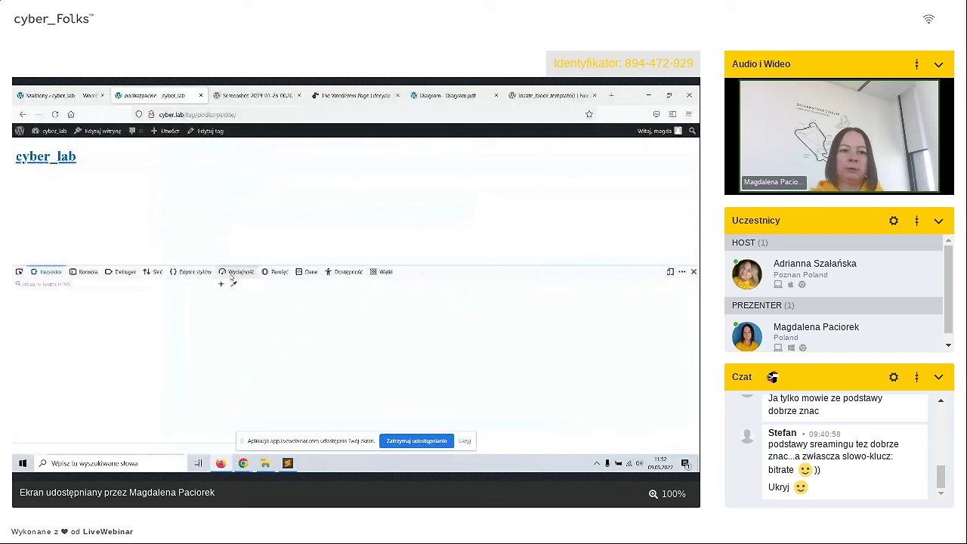
click(32, 160)
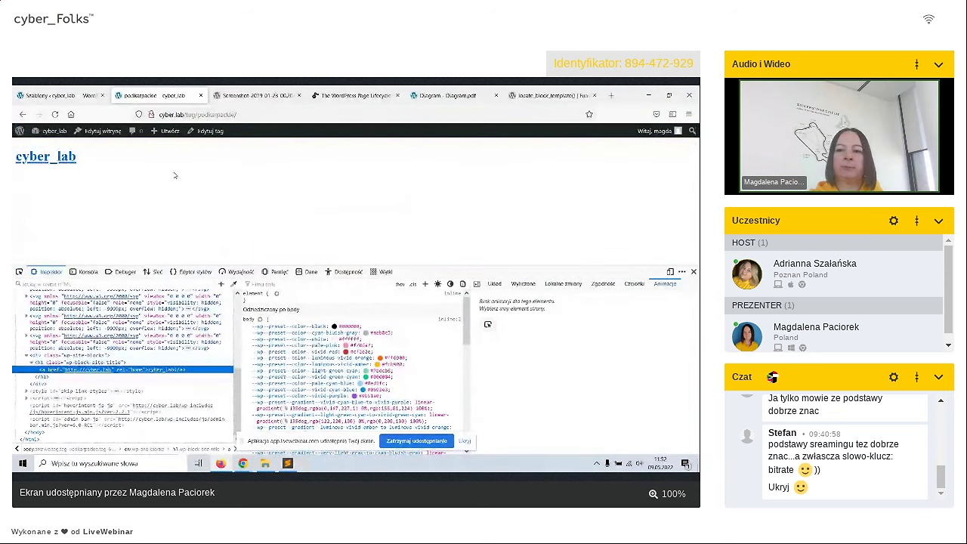
key(F12)
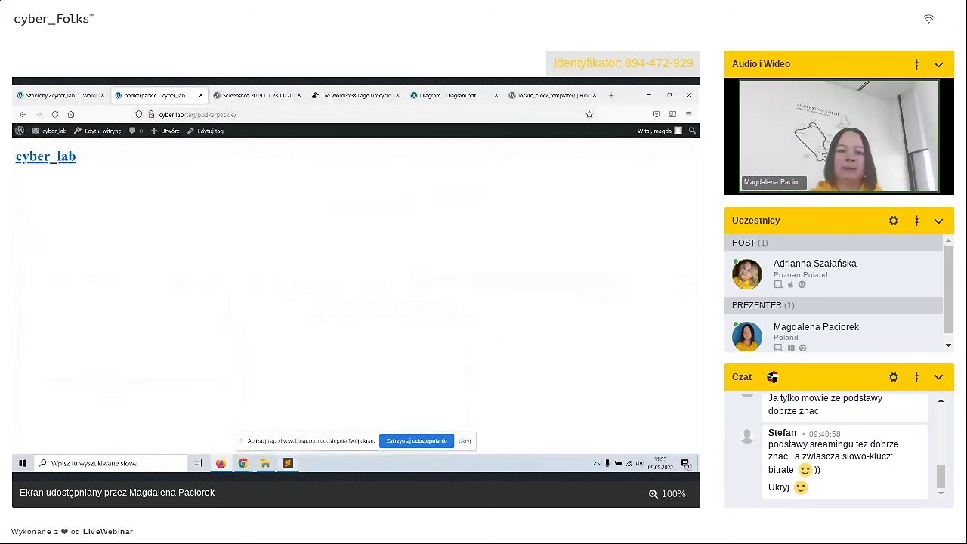
key(alt+Tab)
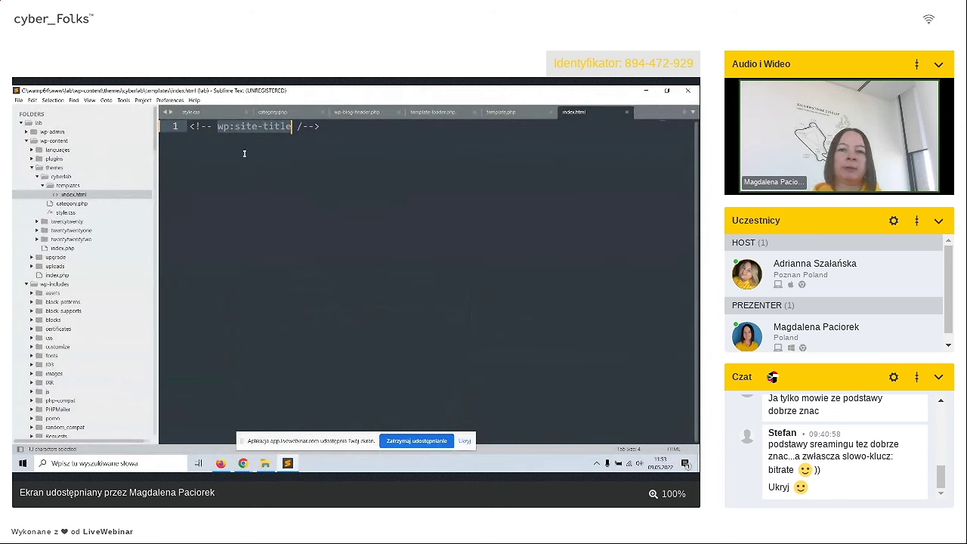
click(226, 465)
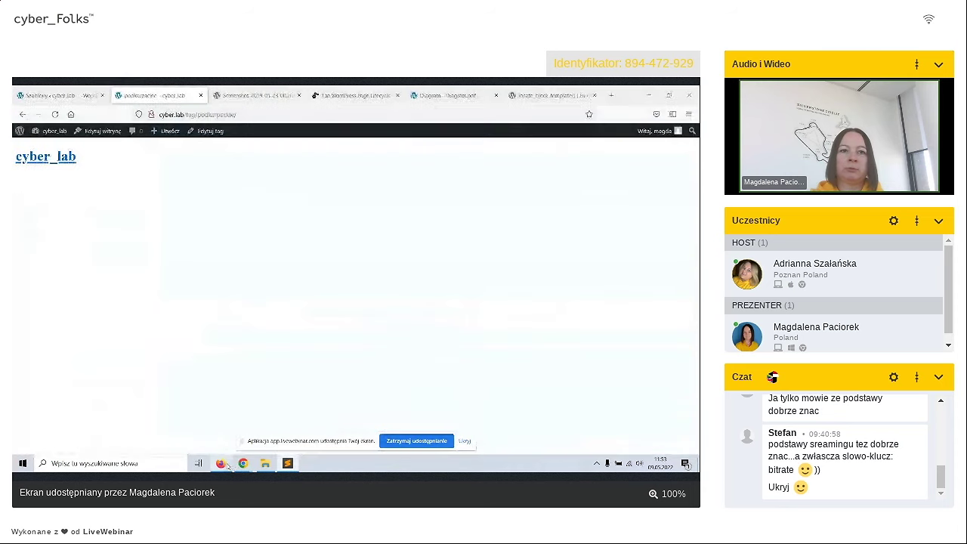
- Add an Akapit block reading "to jest templatka html" below the site title in the Indeks template and save the template
click(71, 90)
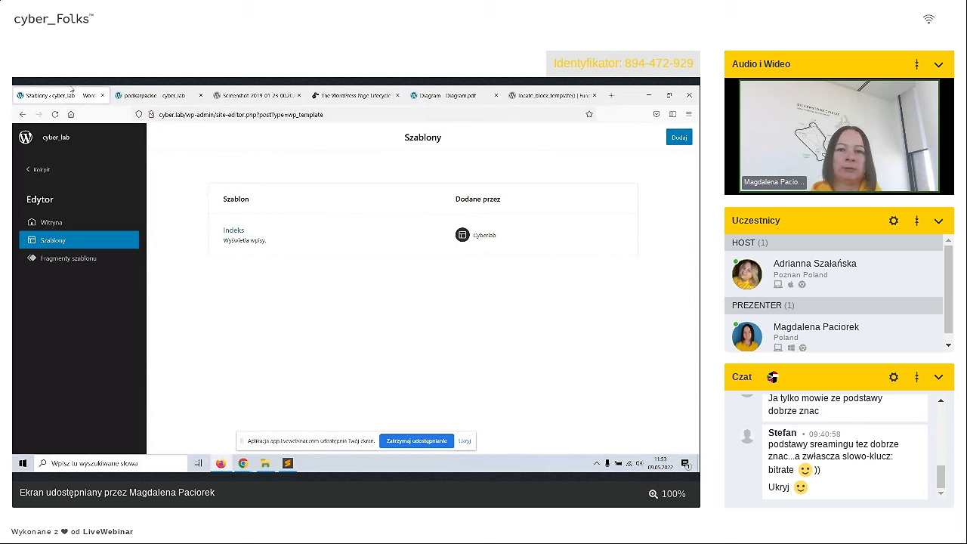
click(236, 230)
click(475, 255)
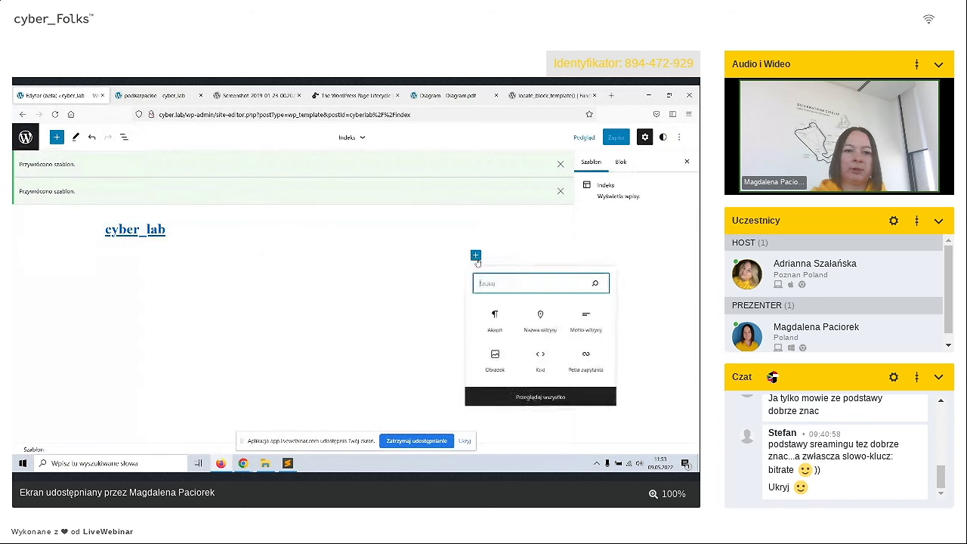
click(497, 322)
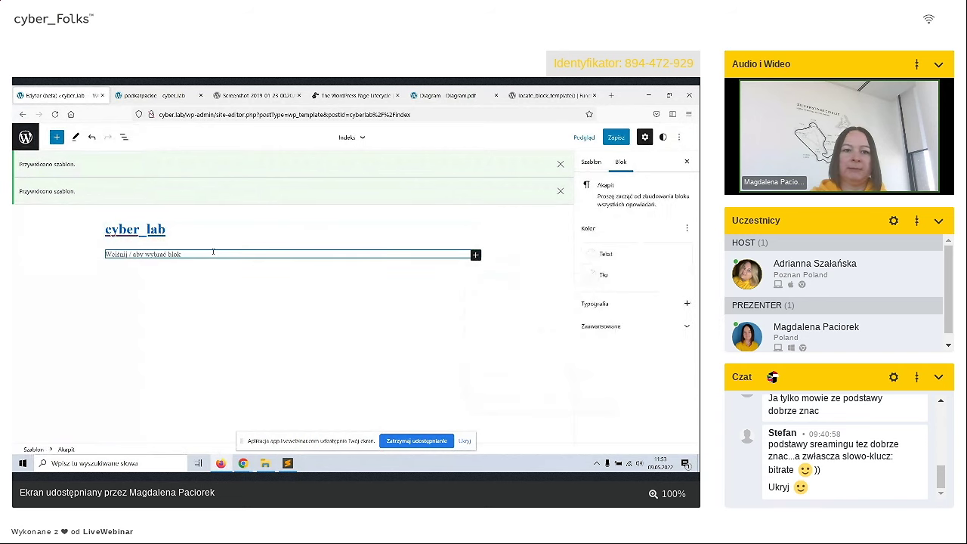
text(to jest)
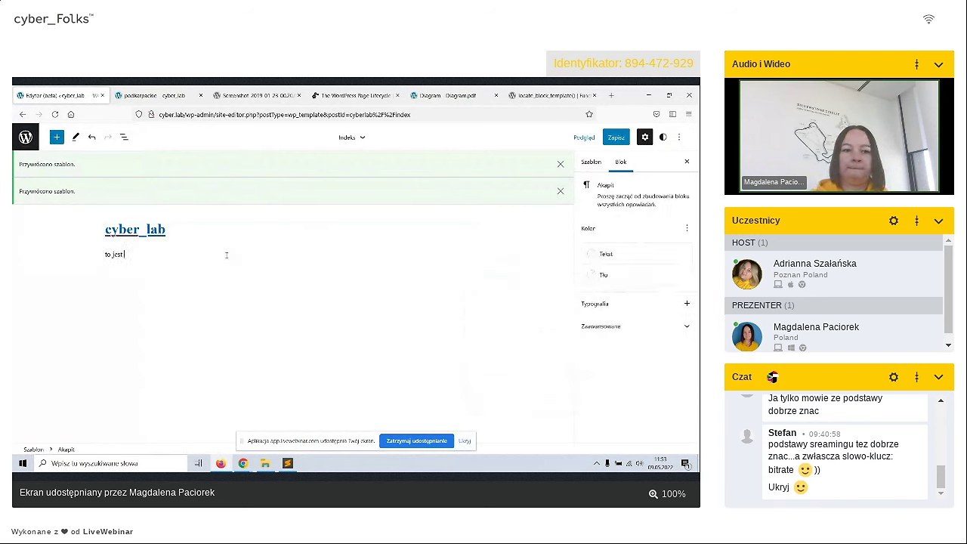
text( templatka html)
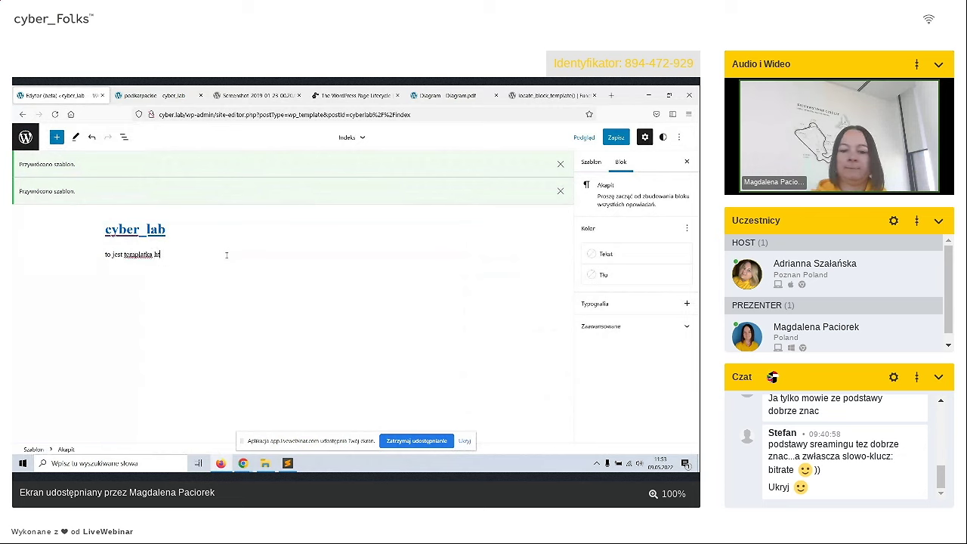
click(615, 139)
click(613, 141)
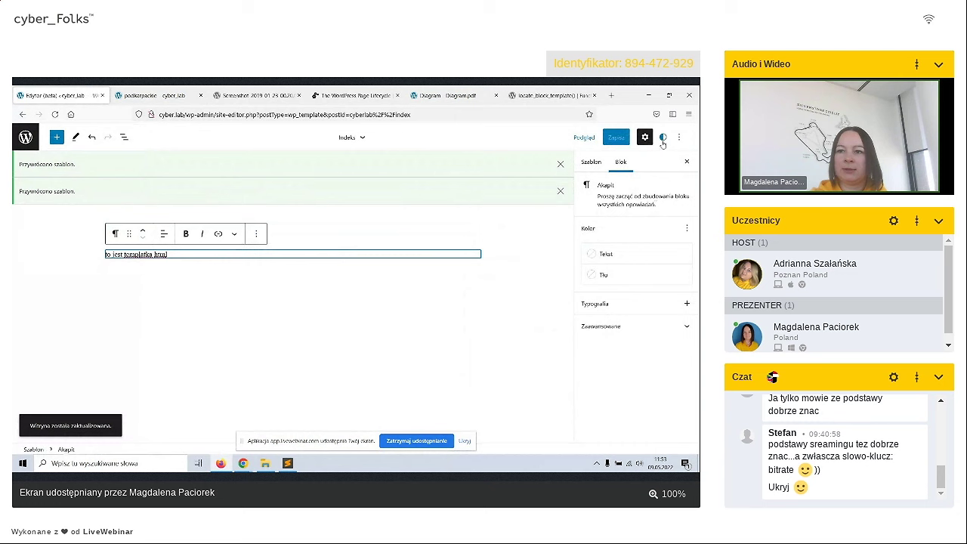
- Copy the whole Indeks template content and replace all the code in index.html with it in Sublime Text
click(680, 138)
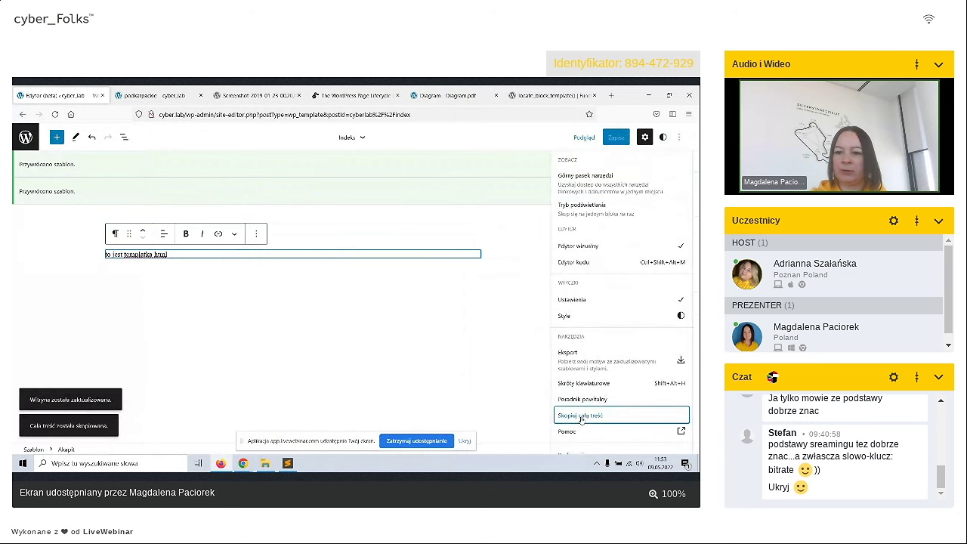
click(288, 464)
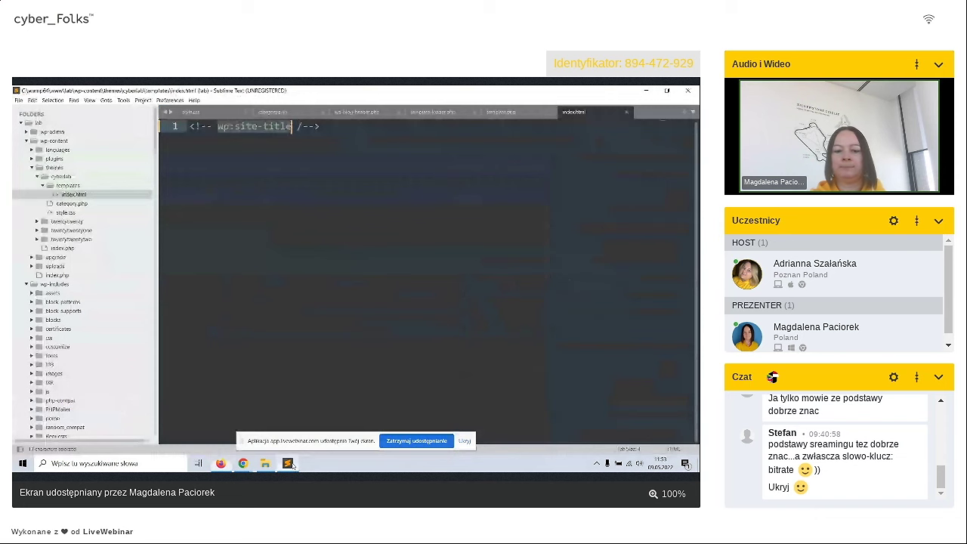
key(ctrl+a)
text(<!-- wp:site-title /-->  <!-- wp:paragraph --> <p>to jest templatka html</p> <!-- /wp:paragraph -->)
- Examine the wp:paragraph markup with its opening and closing comments and compare it with the self-closing wp:site-title comment
drag(188, 150, 314, 175)
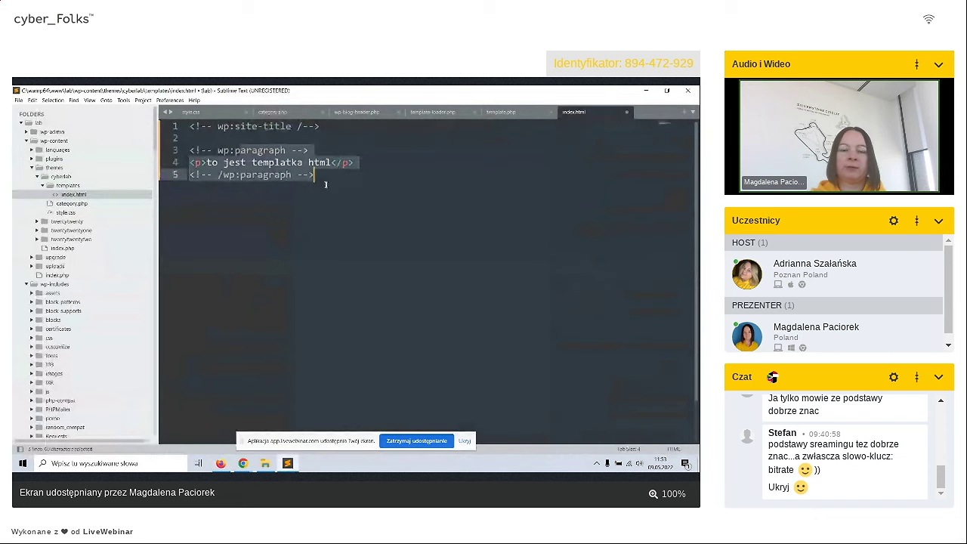
click(352, 163)
key(shift+Home)
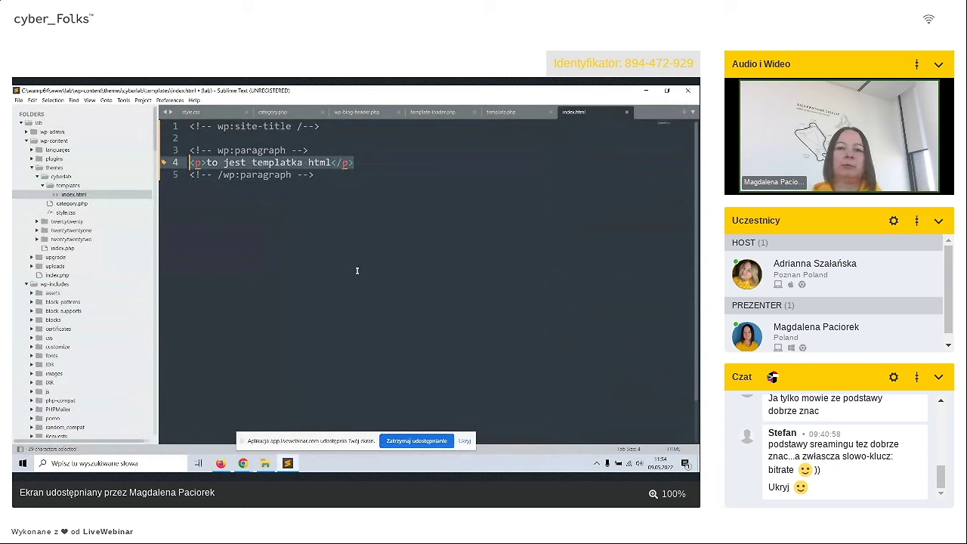
drag(310, 150, 189, 150)
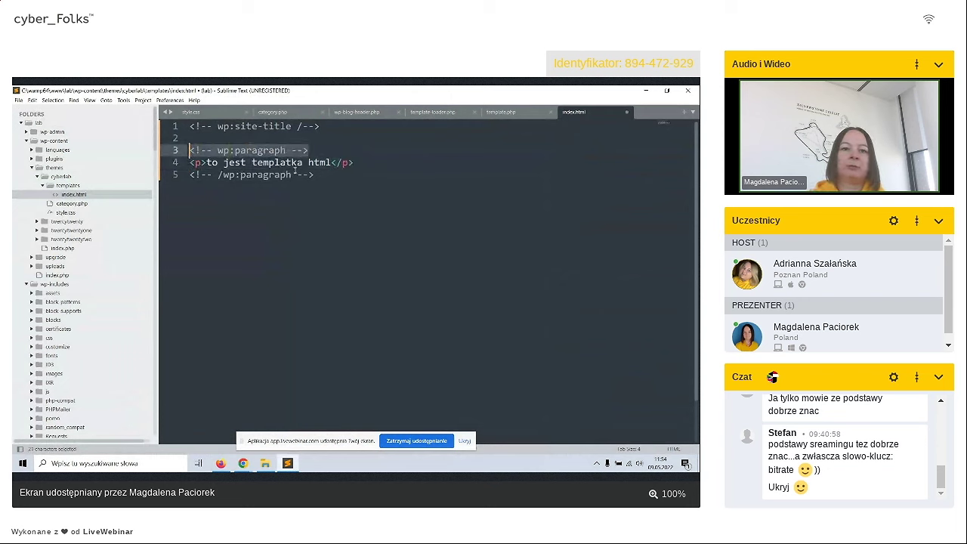
click(190, 150)
drag(190, 150, 316, 174)
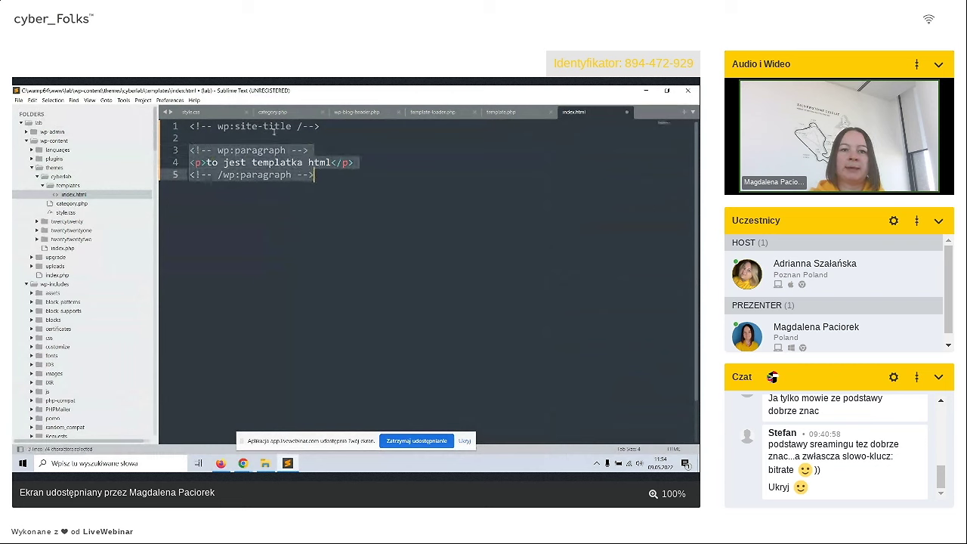
drag(191, 125, 321, 127)
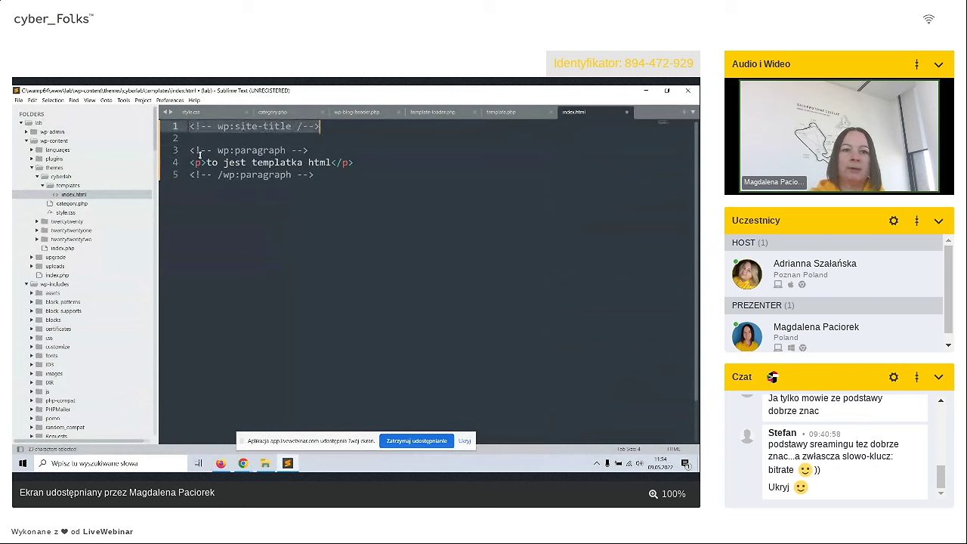
drag(190, 150, 316, 174)
click(213, 126)
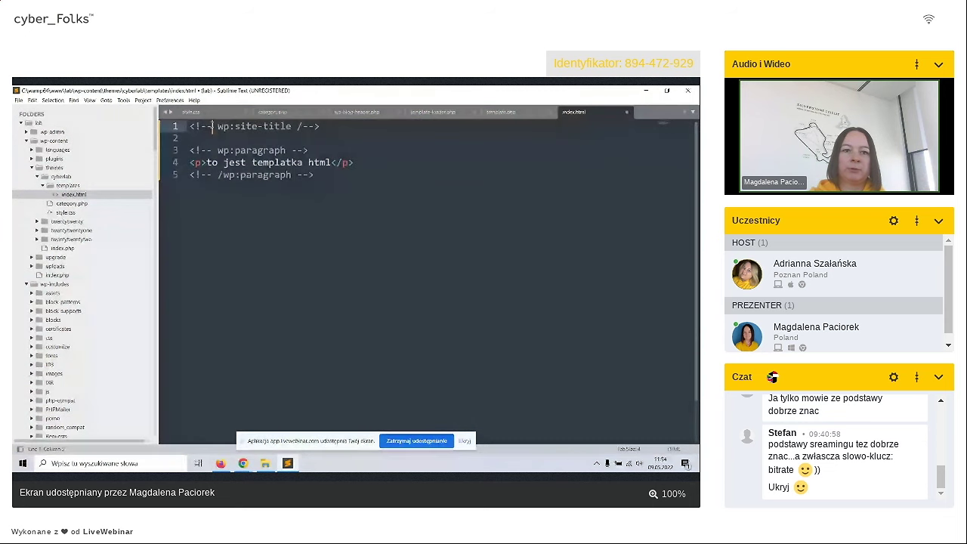
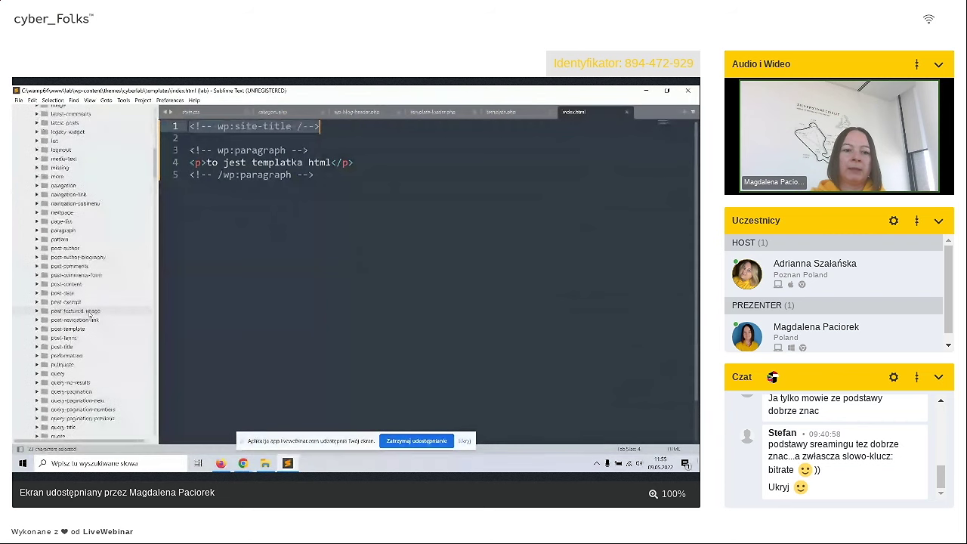
- Look through the block folders and PHP files in wp-includes/blocks, checking the contents of the quote folder
scroll(90, 314, down, 7)
click(65, 249)
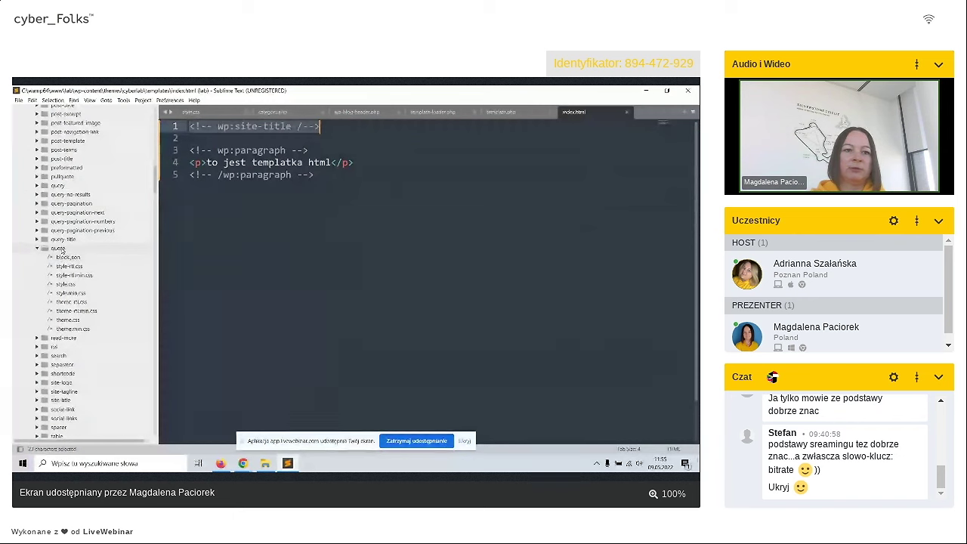
click(62, 250)
scroll(65, 285, down, 5)
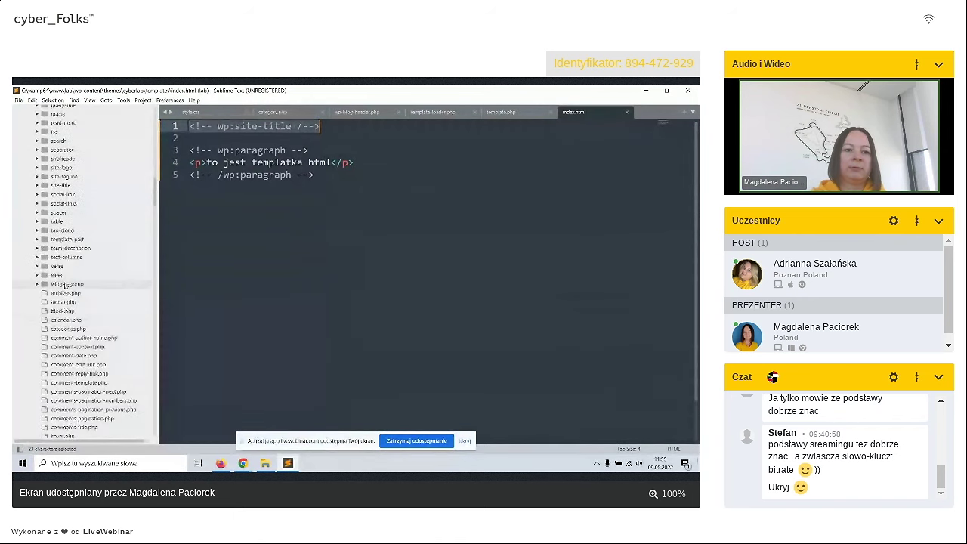
scroll(65, 285, down, 4)
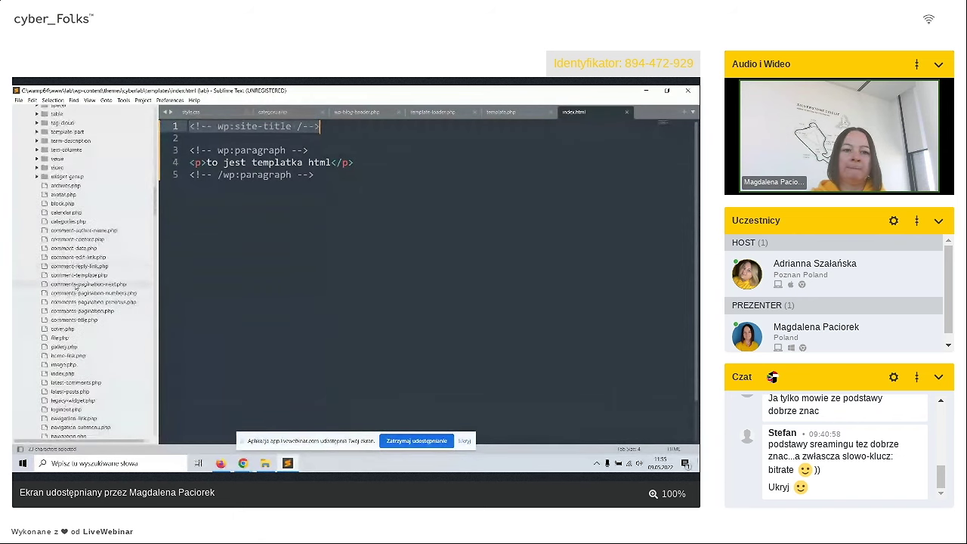
scroll(76, 302, down, 2)
scroll(76, 318, down, 4)
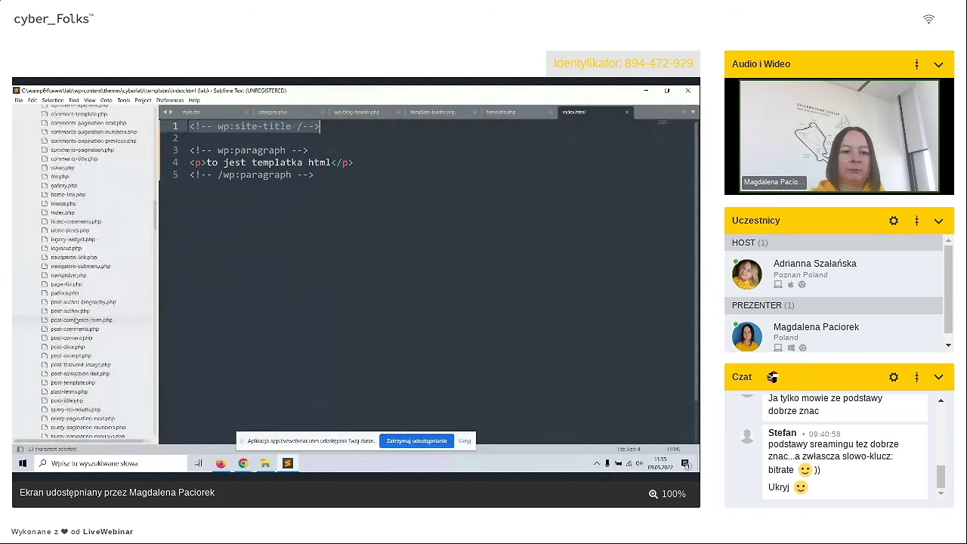
scroll(75, 320, down, 2)
- Highlight the wp:site-title line in index.html and open the matching site-title.php from wp-includes/blocks
click(222, 127)
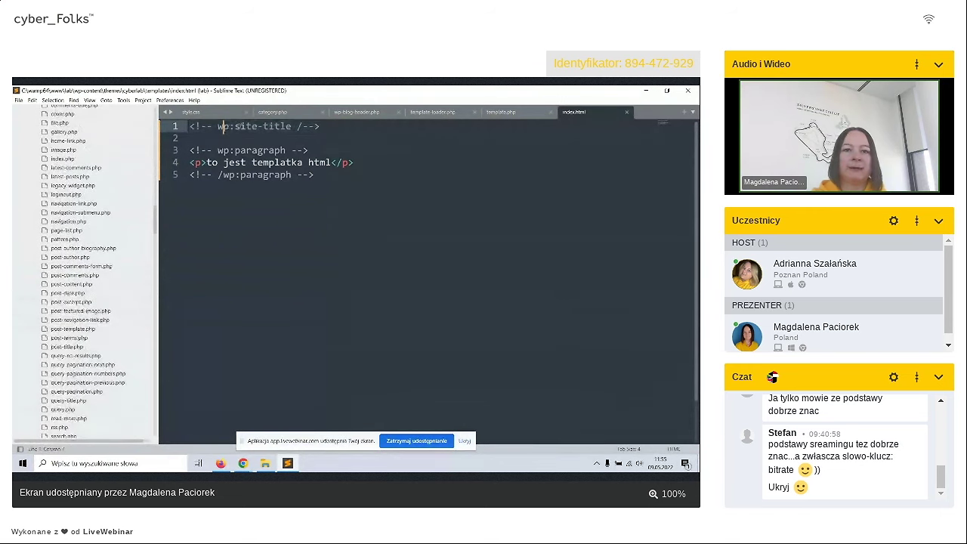
triple_click(264, 127)
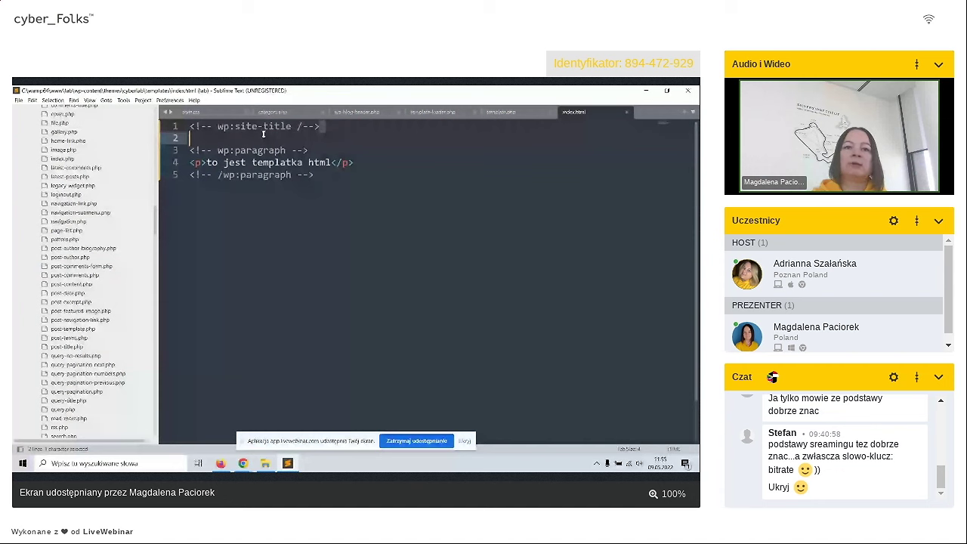
key(shift+Left)
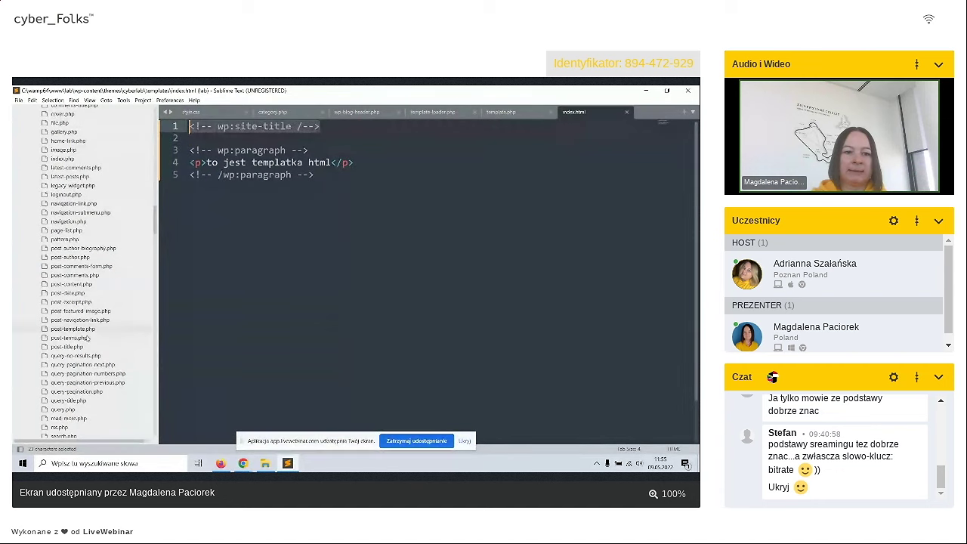
scroll(88, 339, down, 1)
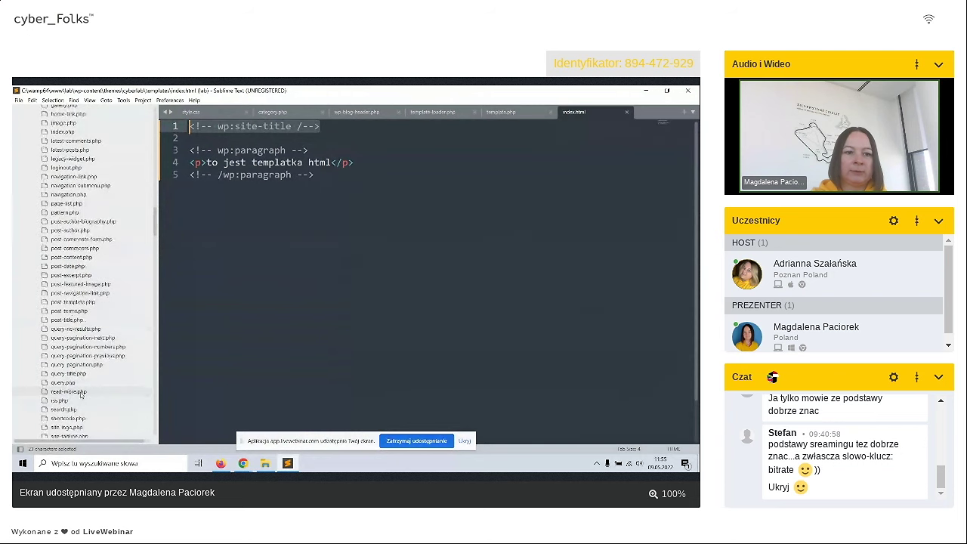
scroll(81, 394, down, 3)
scroll(81, 393, down, 1)
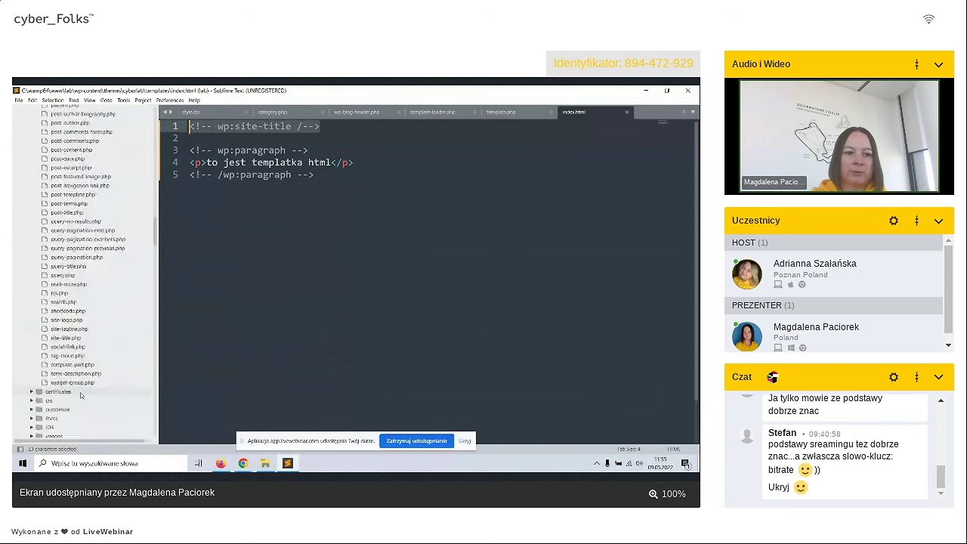
click(67, 339)
double_click(67, 340)
- Examine the block registration function at the end of site-title.php and highlight its render_block_core_site_title render callback
scroll(396, 261, down, 2)
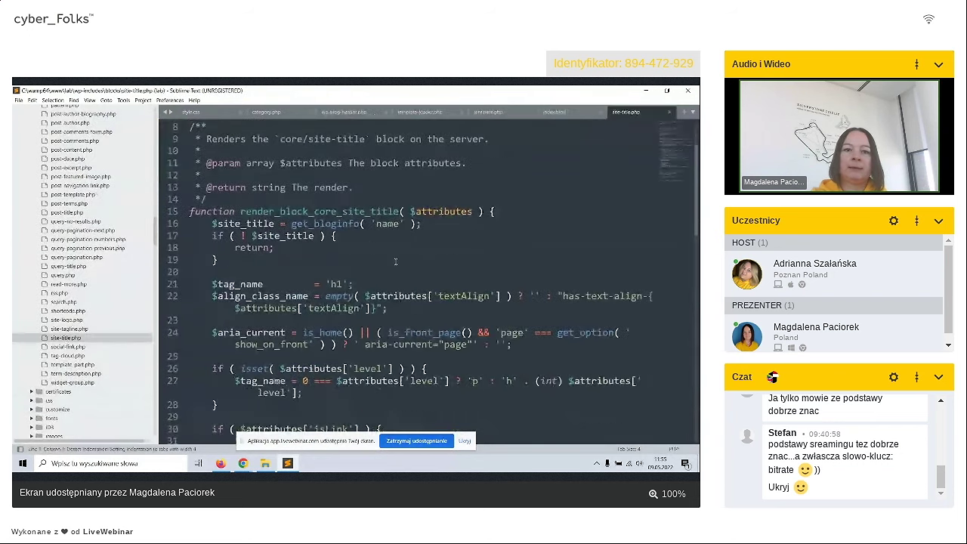
scroll(293, 194, down, 2)
scroll(293, 195, down, 10)
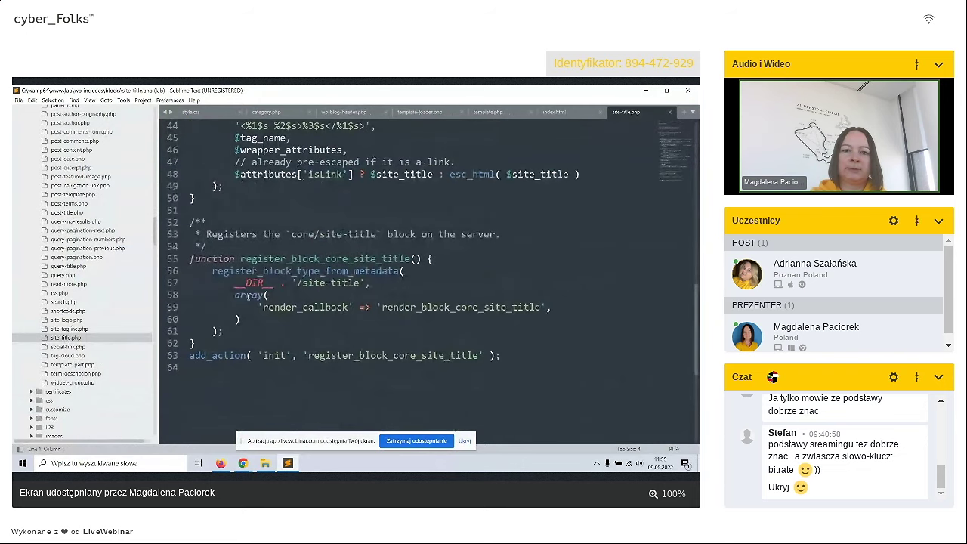
drag(297, 283, 342, 283)
click(261, 306)
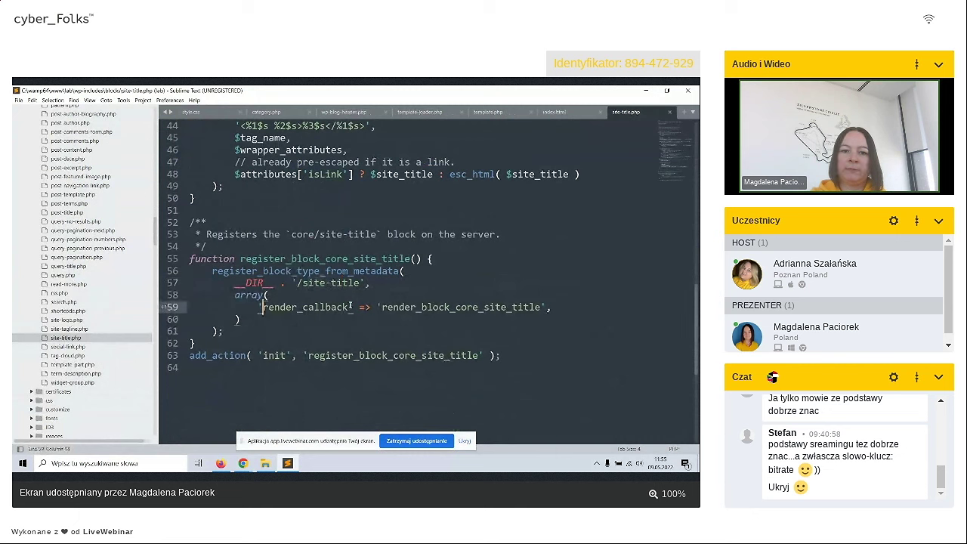
drag(382, 306, 541, 307)
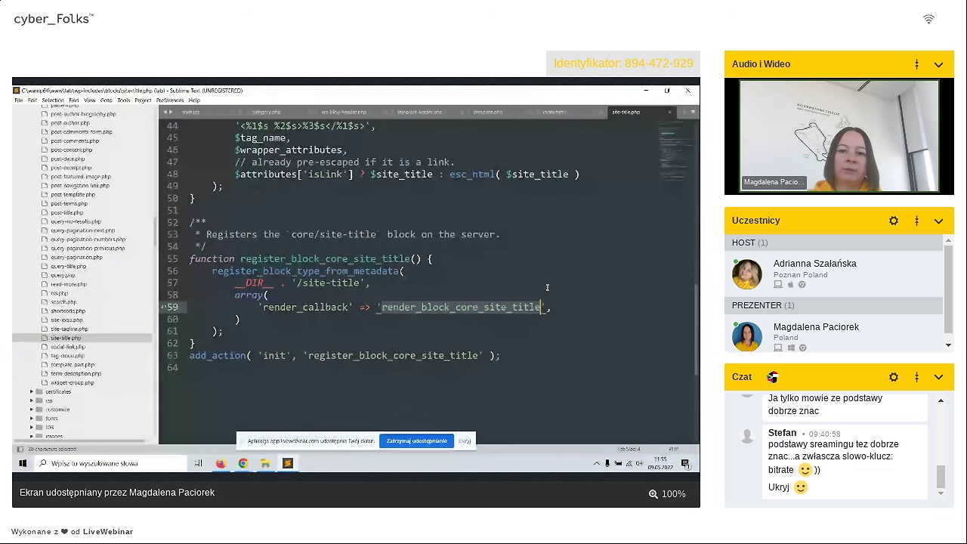
- Find the render_block_core_site_title function in site-title.php and highlight its get_bloginfo( 'name' ) call
scroll(353, 288, down, 1)
scroll(353, 287, up, 8)
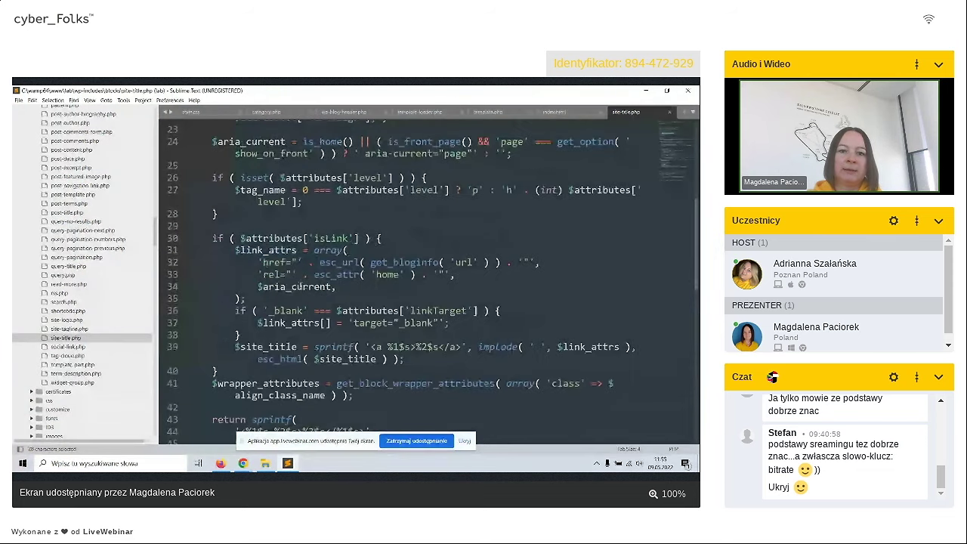
scroll(300, 287, up, 8)
double_click(357, 307)
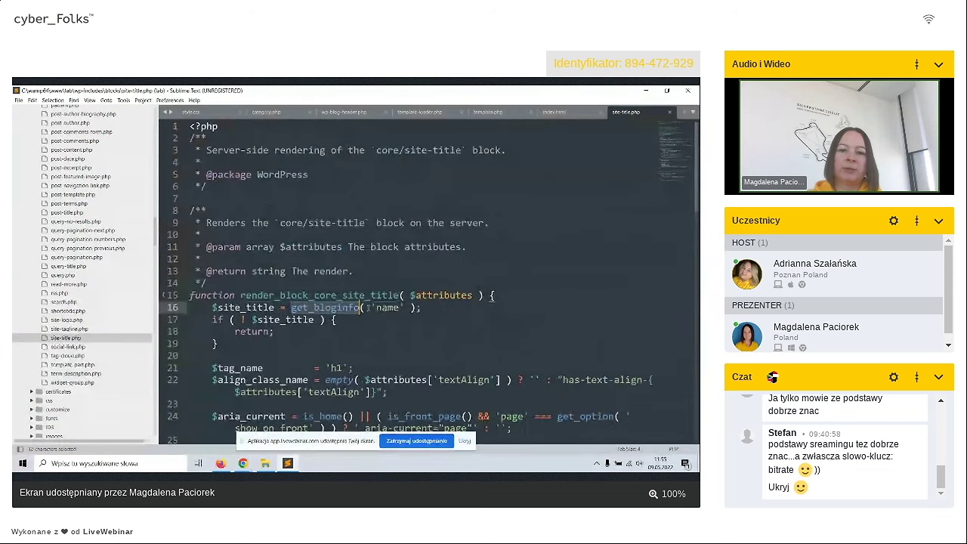
key(shift+End)
- Examine the returned sprintf markup pattern in the site title render function and highlight the h1 value assigned to $tag_name
scroll(439, 330, down, 3)
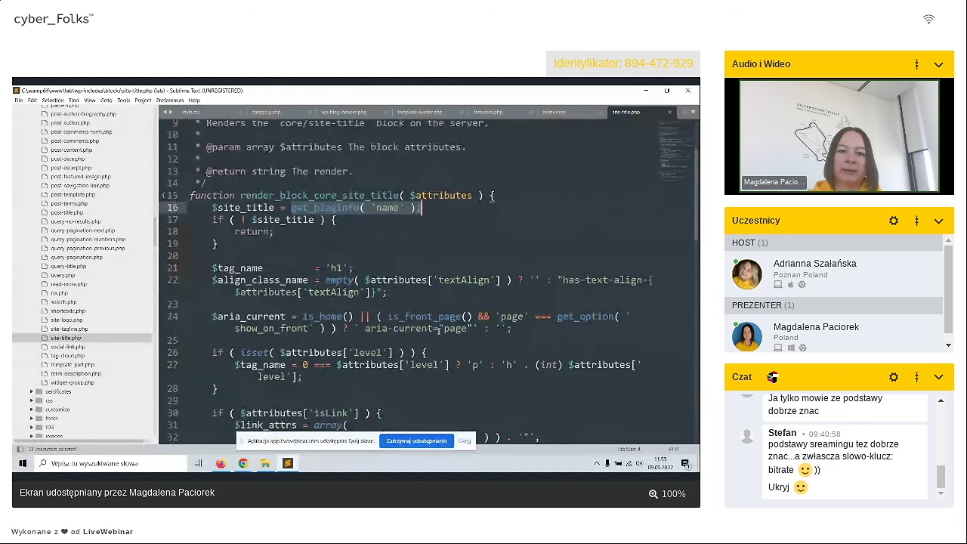
scroll(438, 330, down, 2)
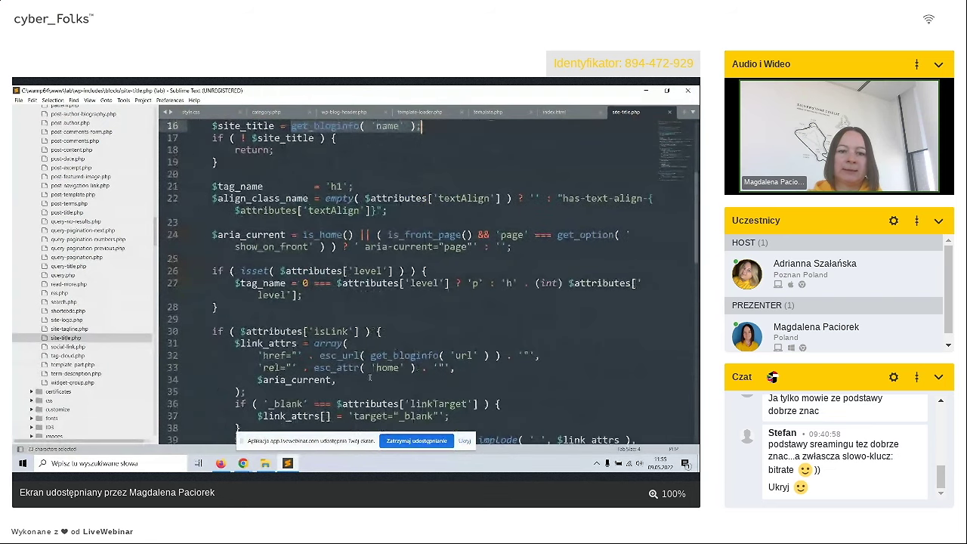
scroll(370, 377, down, 4)
scroll(368, 380, down, 2)
drag(240, 271, 366, 270)
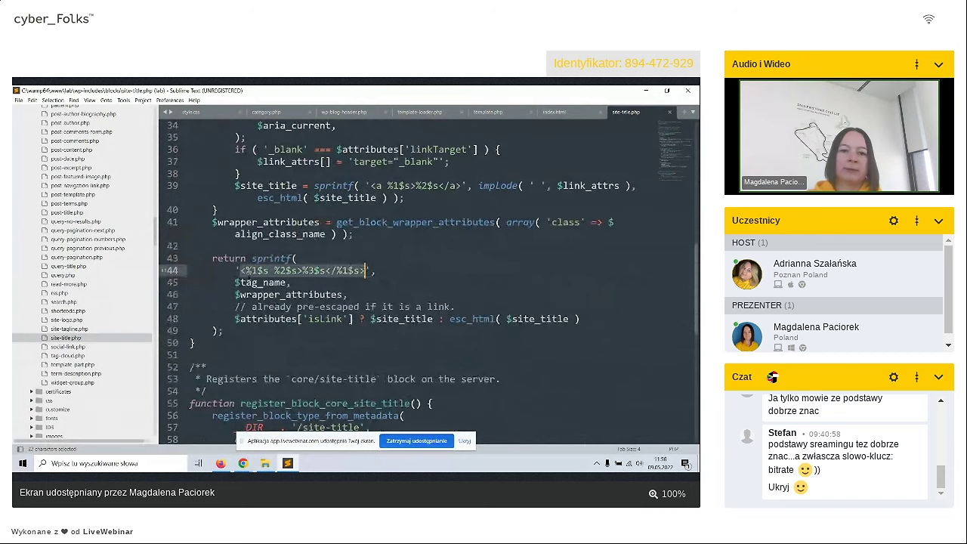
click(286, 282)
scroll(286, 282, up, 5)
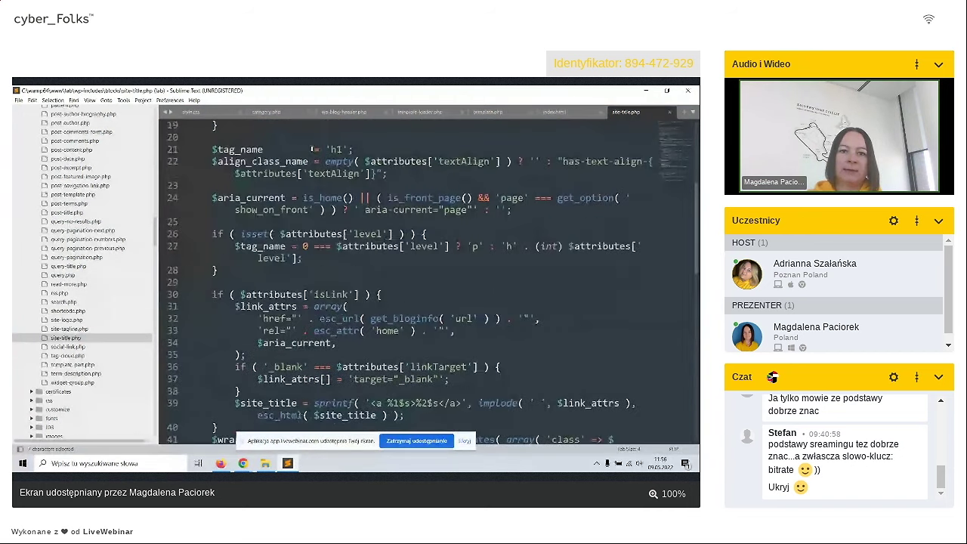
double_click(336, 149)
- Switch to Firefox and inspect the cyber_lab title's h1 element with class wp-block-site-title on the podkarpackie tag page
click(219, 466)
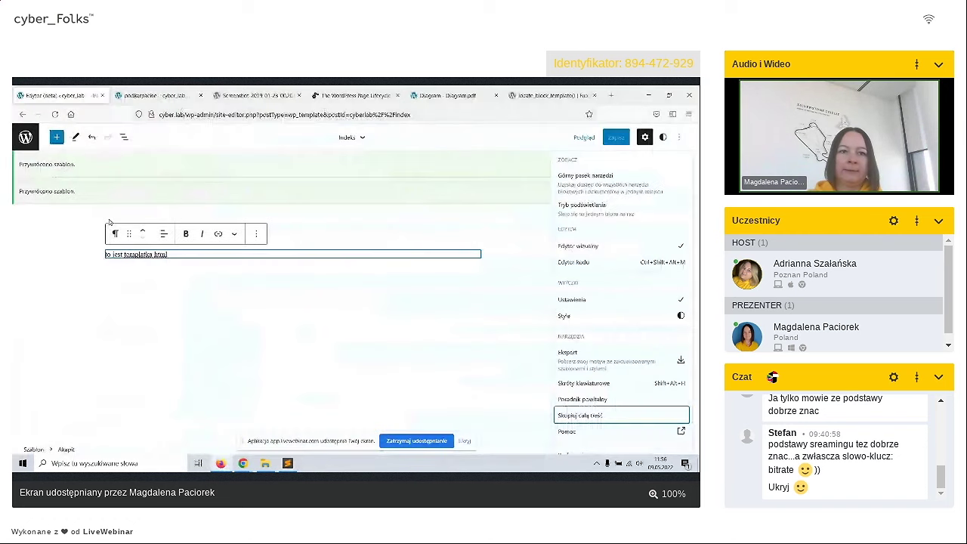
click(143, 247)
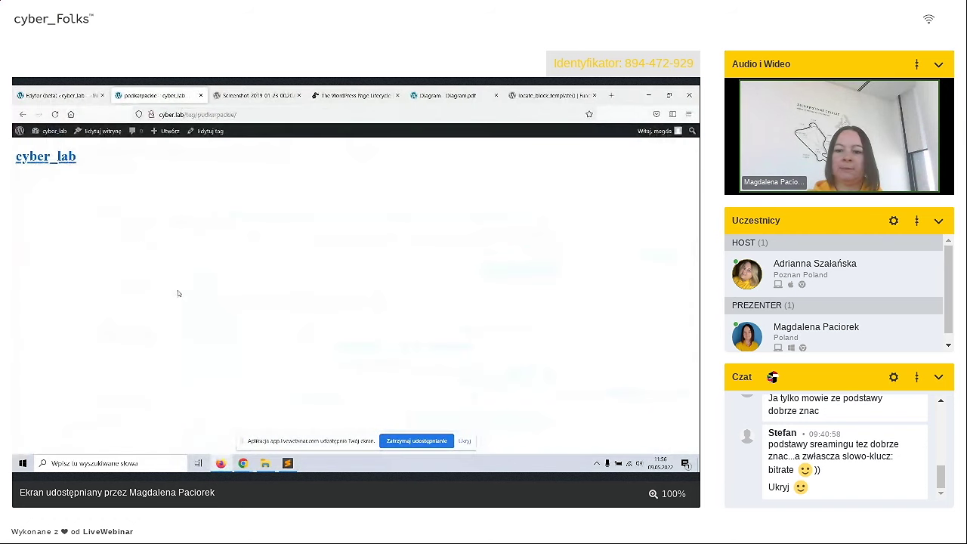
key(ctrl+shift+c)
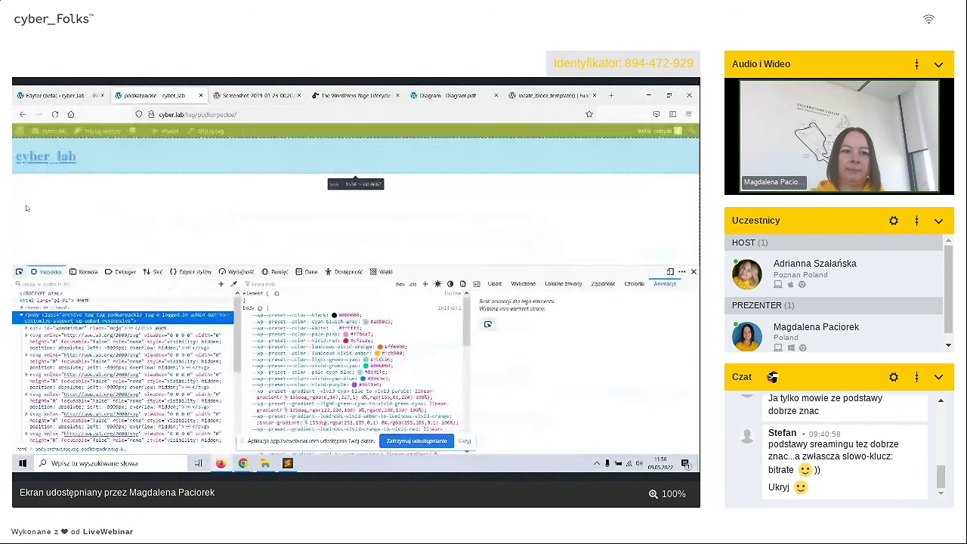
click(45, 156)
click(57, 363)
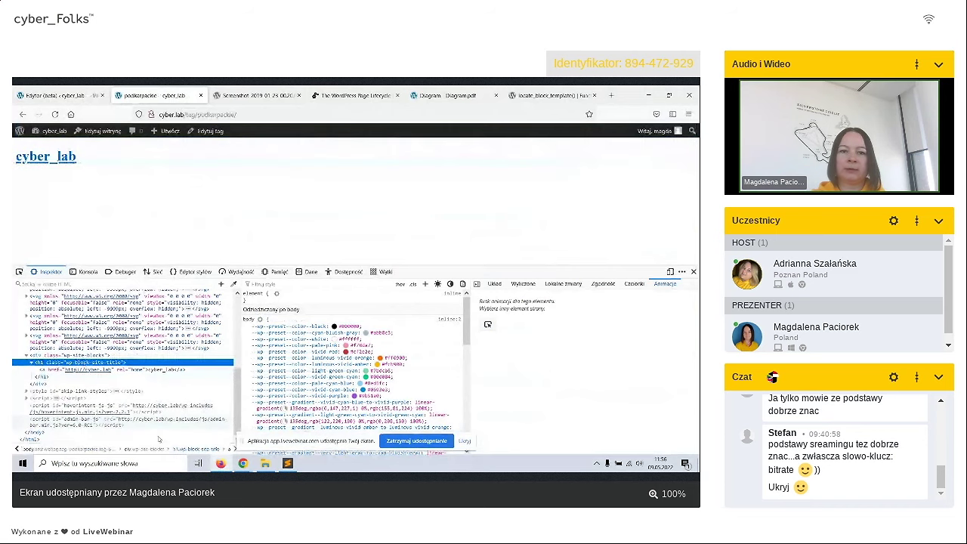
- Return to Sublime Text, close site-title.php and bring the cyberlab theme folder into view in the project file tree
click(285, 464)
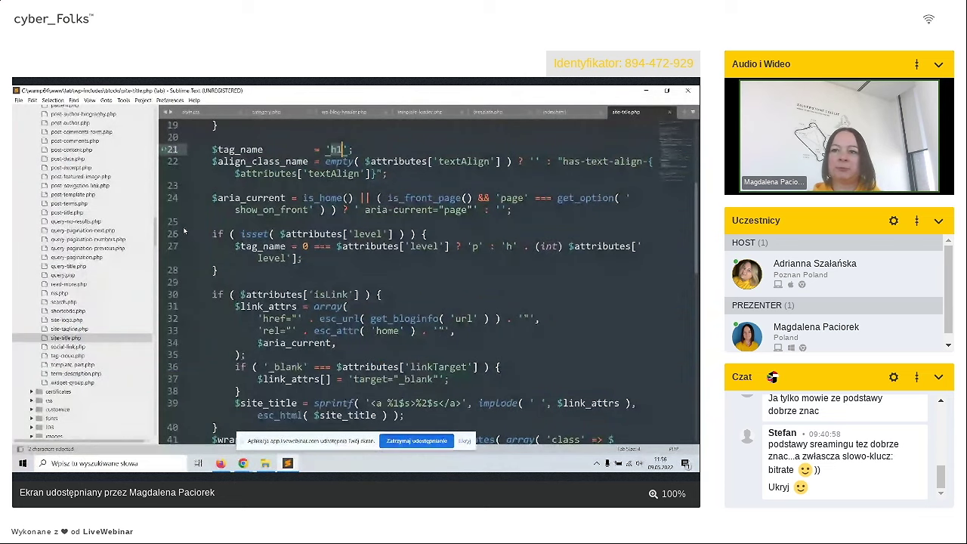
key(ctrl+w)
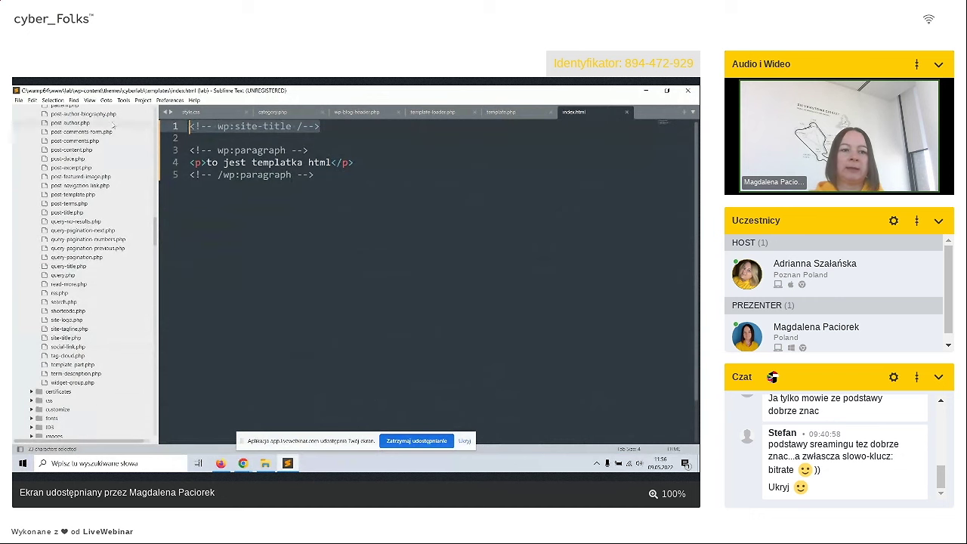
drag(156, 223, 153, 223)
scroll(83, 211, up, 15)
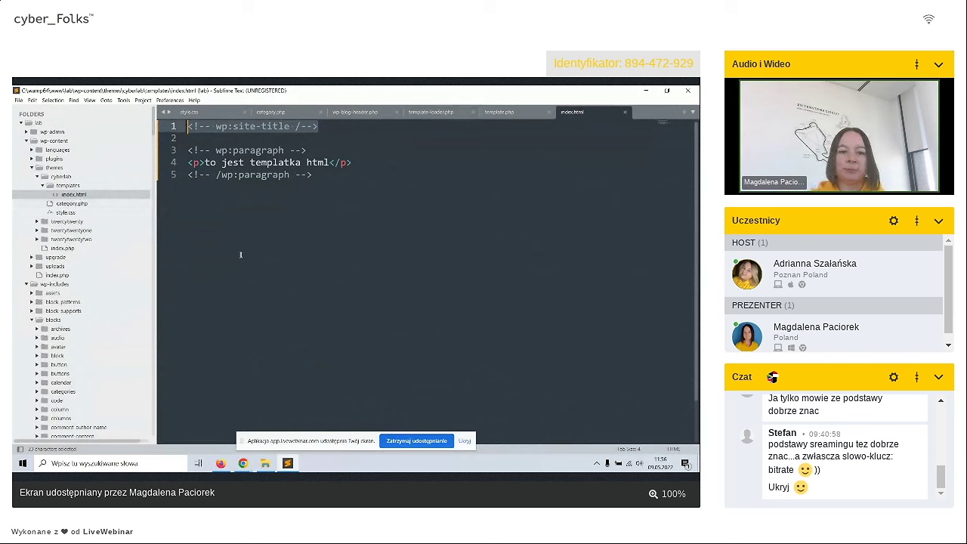
- Revisit wp-blog-header.php and template-loader.php, ending with template.php open
click(347, 111)
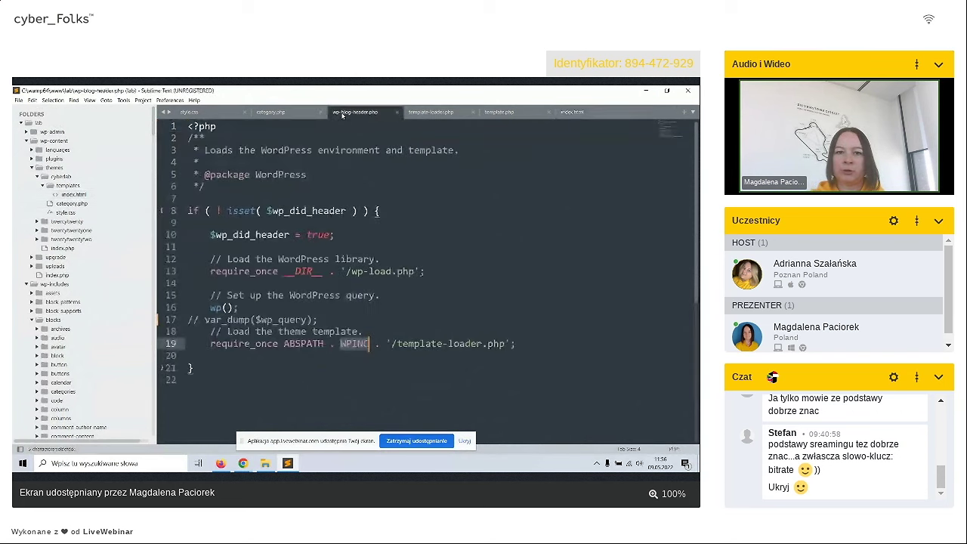
click(419, 113)
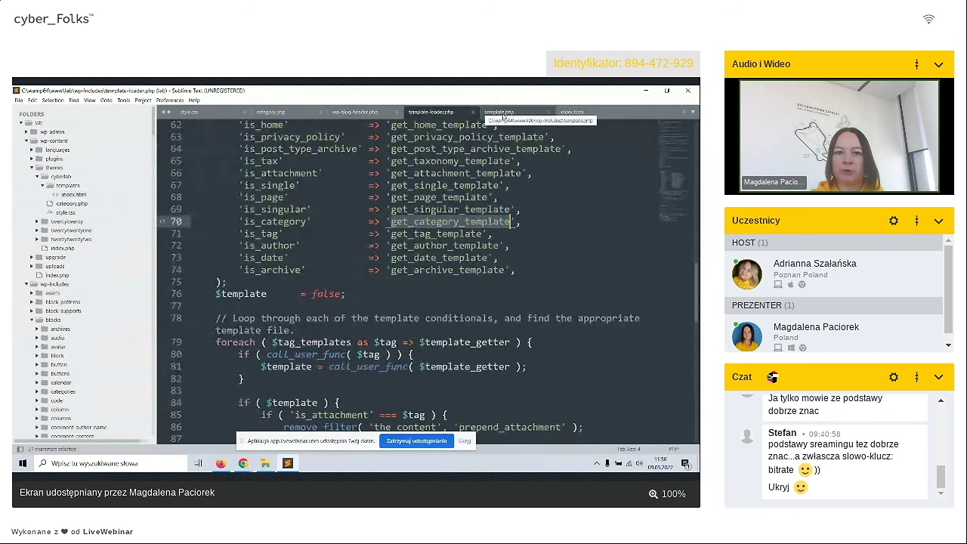
click(501, 114)
- Examine the get_query_template function in template.php, including its description, parameters and template hierarchy hook names
scroll(351, 256, up, 2)
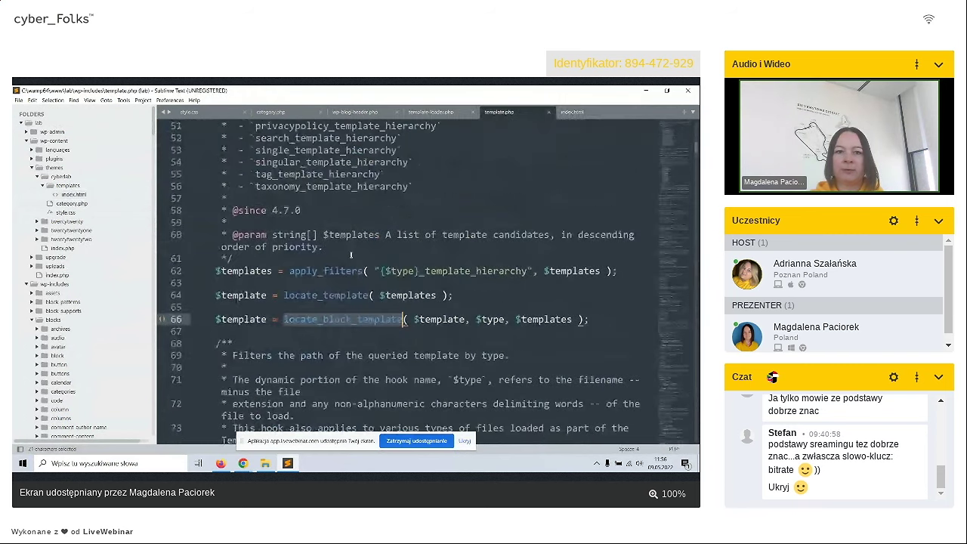
scroll(351, 255, up, 8)
scroll(339, 252, up, 3)
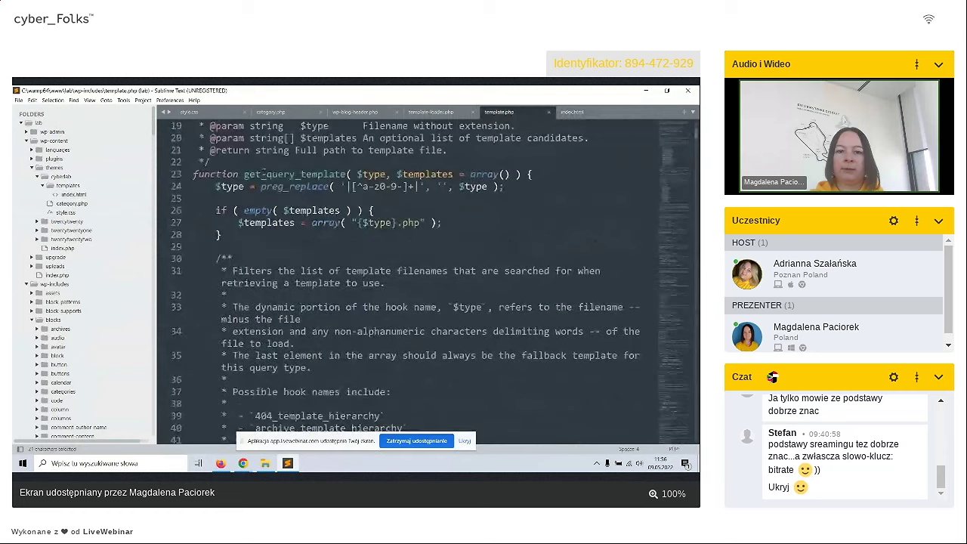
scroll(360, 286, down, 5)
scroll(353, 284, up, 3)
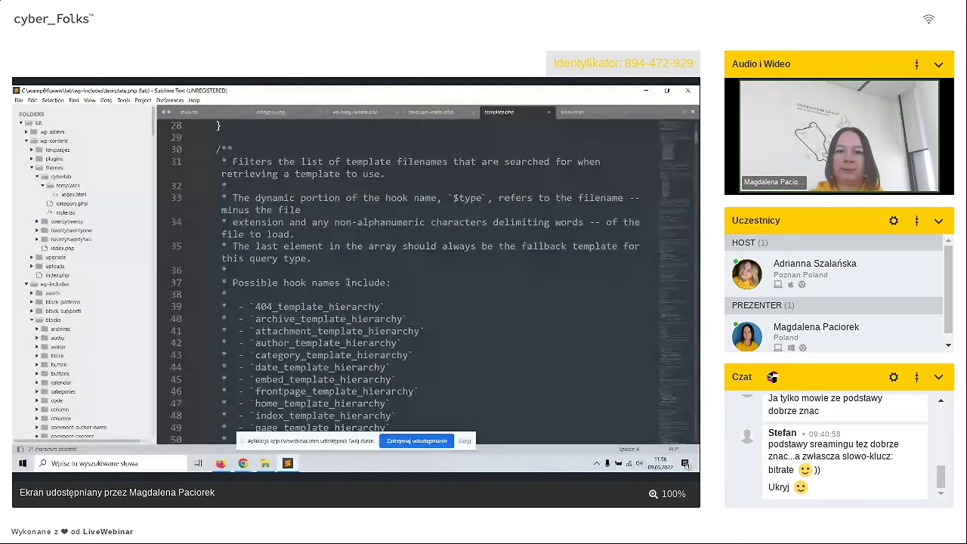
scroll(348, 282, up, 3)
scroll(278, 258, up, 4)
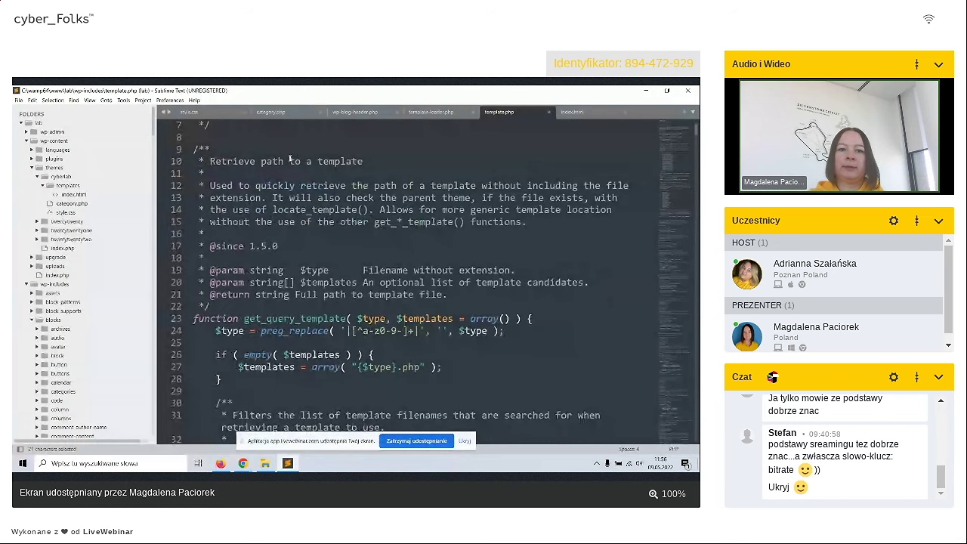
scroll(393, 279, down, 1)
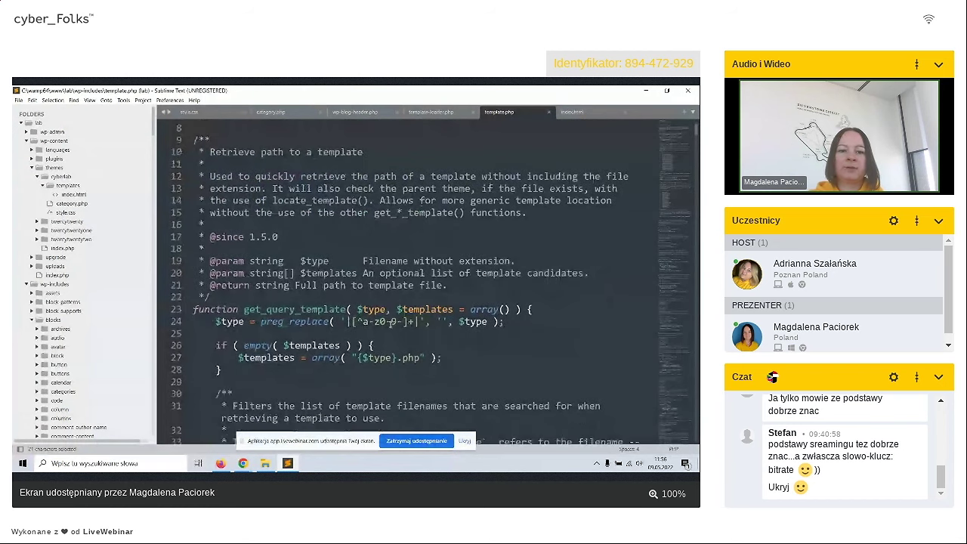
- Highlight the locate_template call and the locate_block_template name in get_query_template, checking the rendered page in Firefox in between
scroll(392, 322, down, 8)
scroll(389, 325, down, 8)
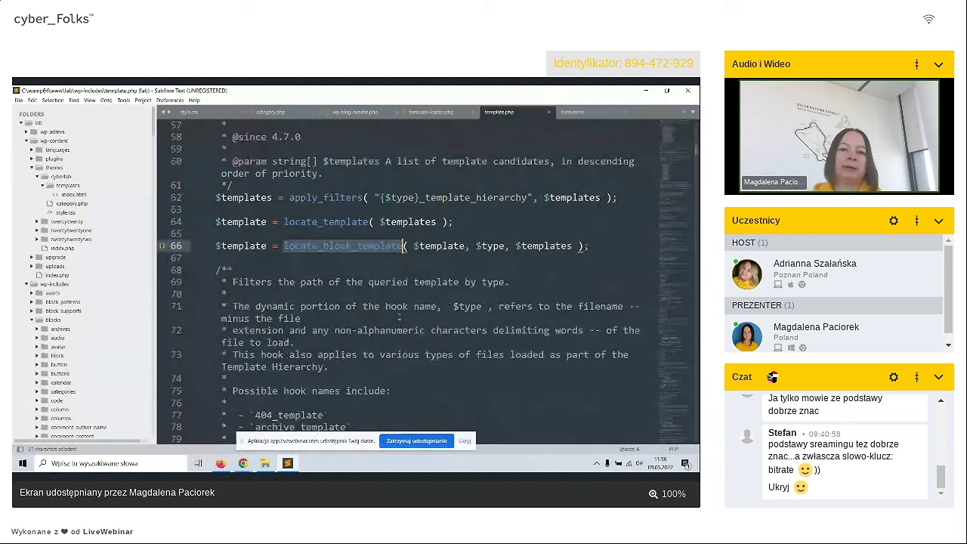
drag(233, 221, 451, 222)
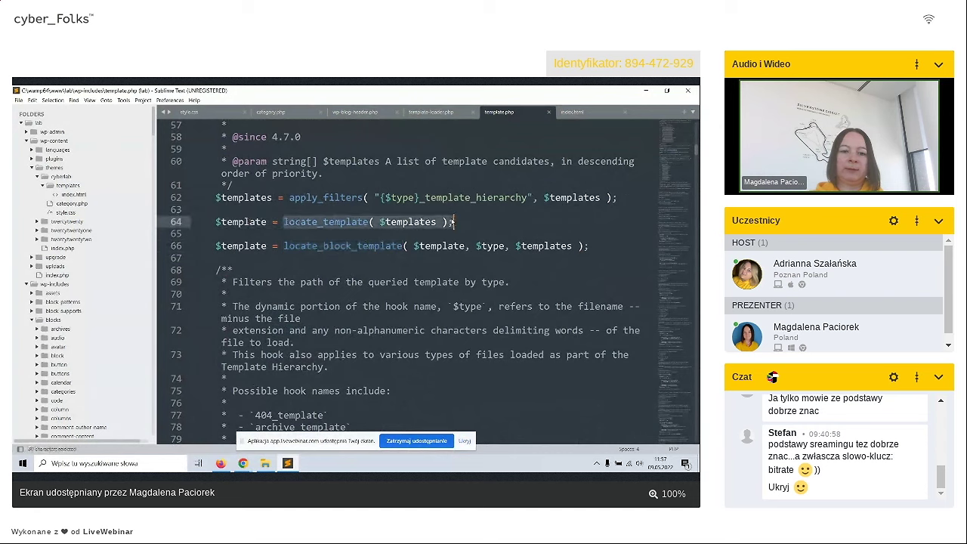
key(alt+Tab)
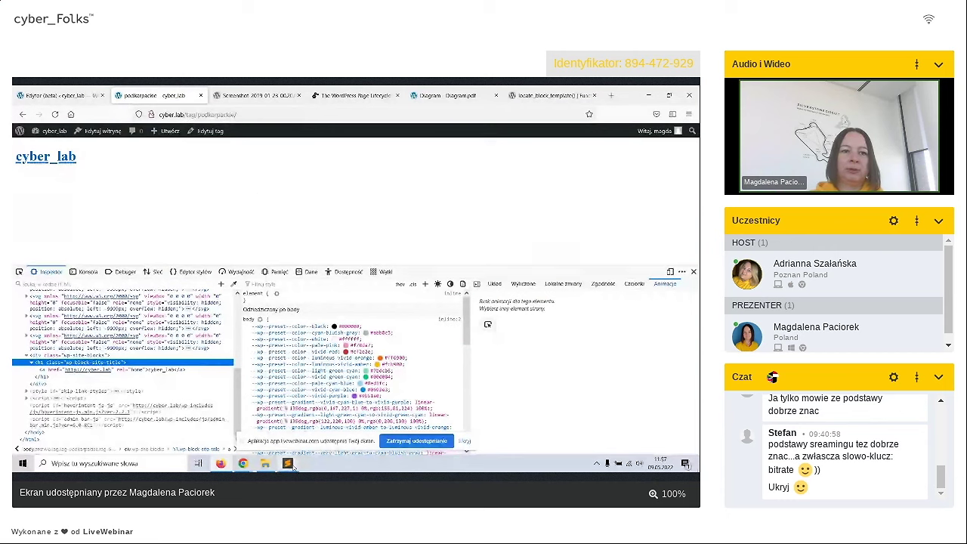
click(287, 464)
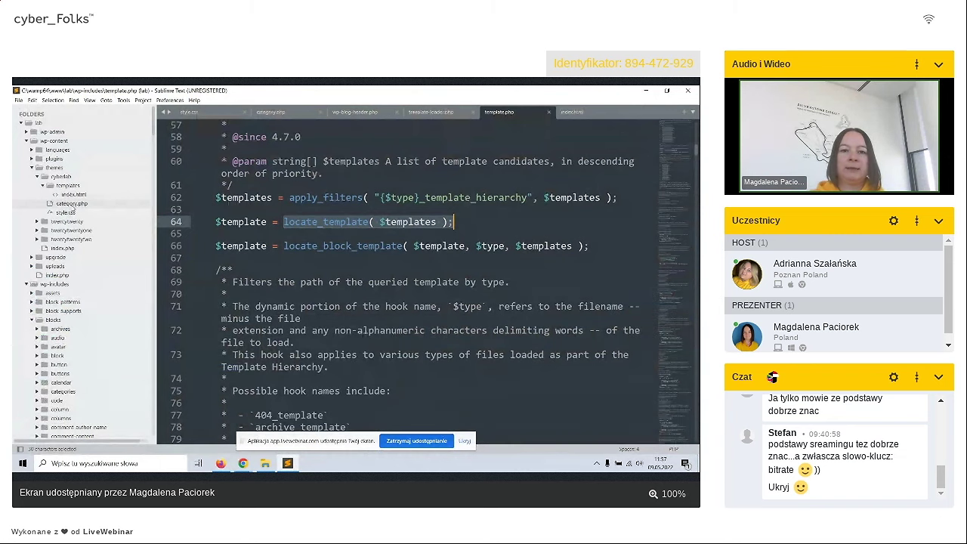
drag(311, 250, 393, 247)
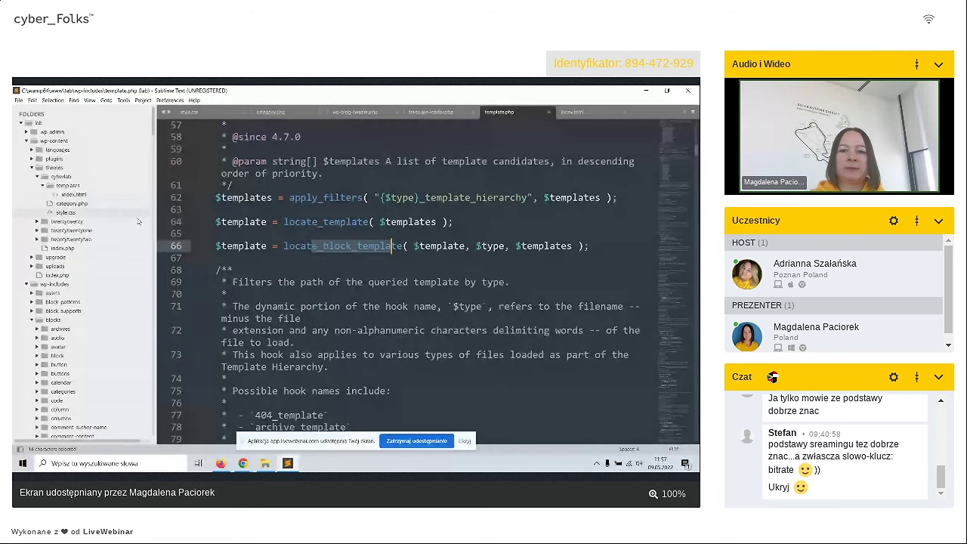
- Look over the template filter's hook names below locate_block_template and briefly revisit the browser before returning to the code
scroll(301, 291, down, 4)
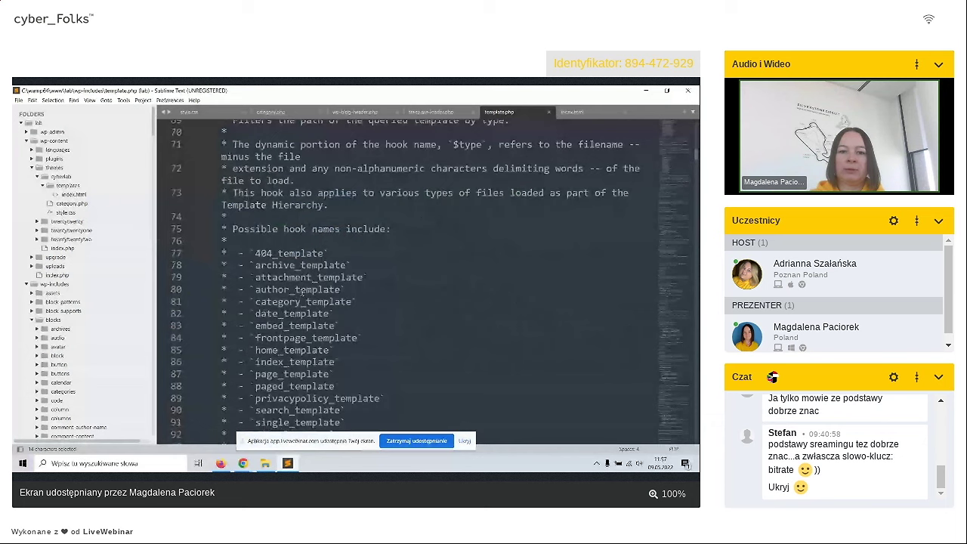
scroll(302, 292, down, 7)
scroll(307, 295, up, 11)
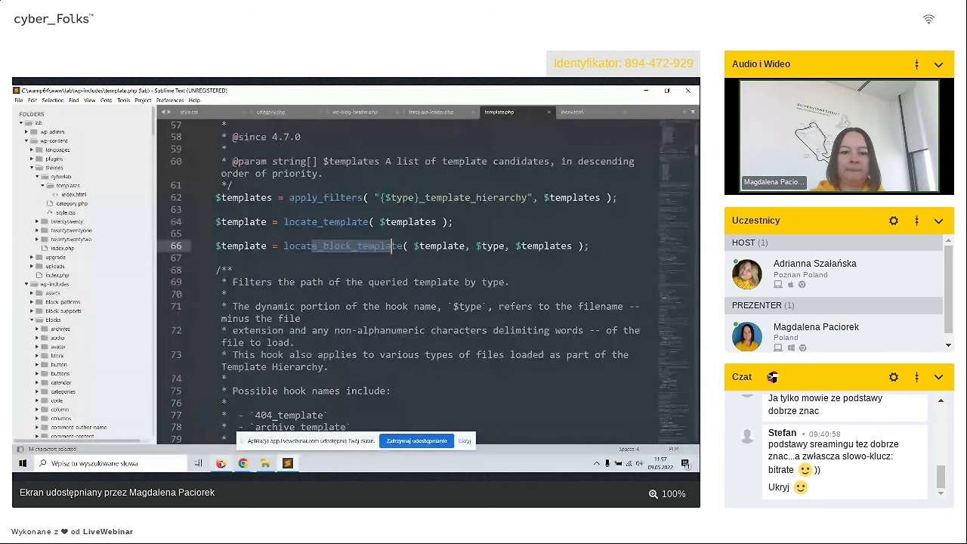
click(220, 463)
click(287, 463)
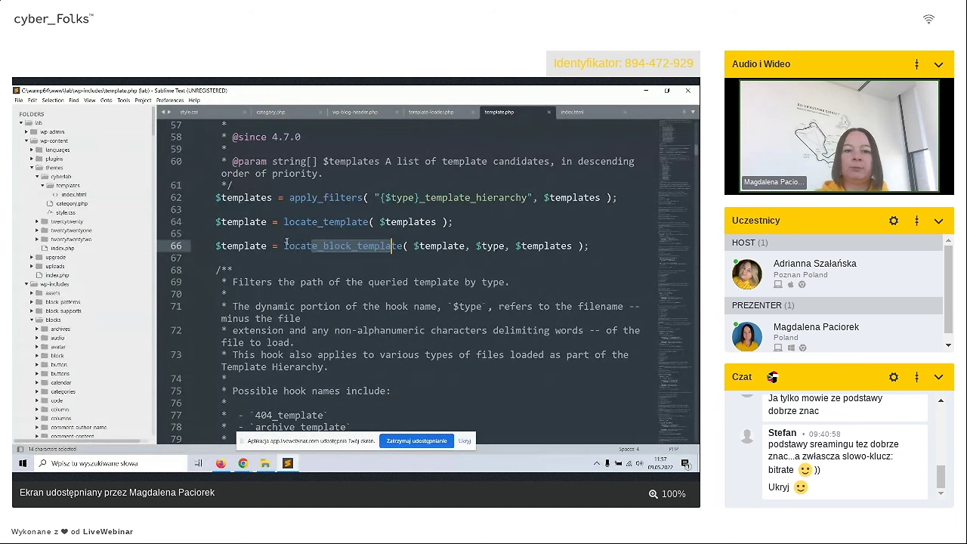
- Highlight the $template variable assigned from locate_block_template and read on to the get_index_template and get_404_template functions
double_click(227, 247)
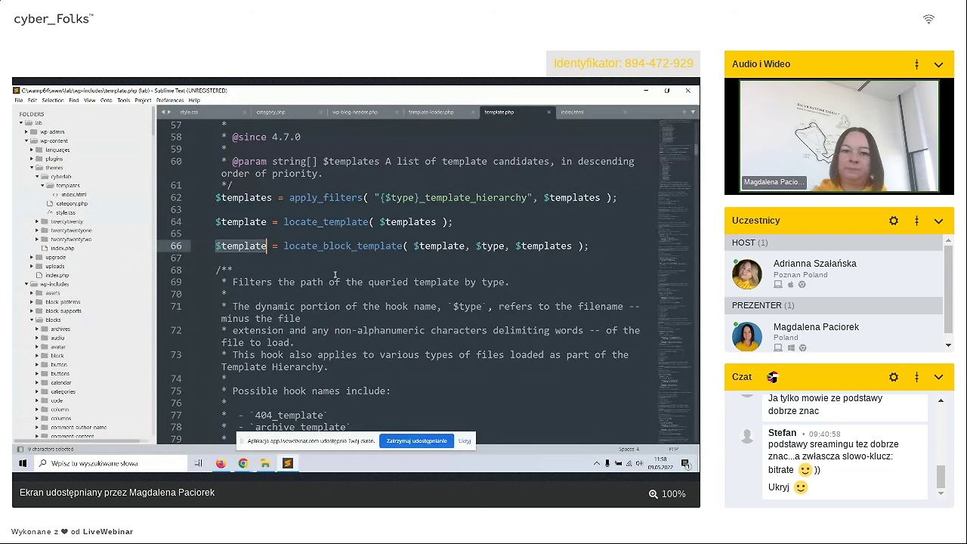
scroll(334, 274, down, 4)
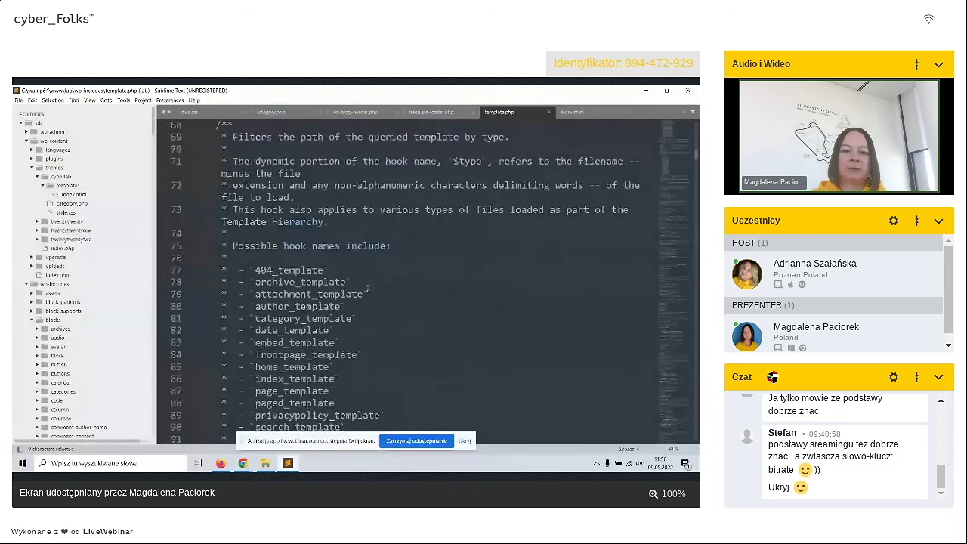
scroll(369, 288, down, 7)
scroll(372, 292, down, 7)
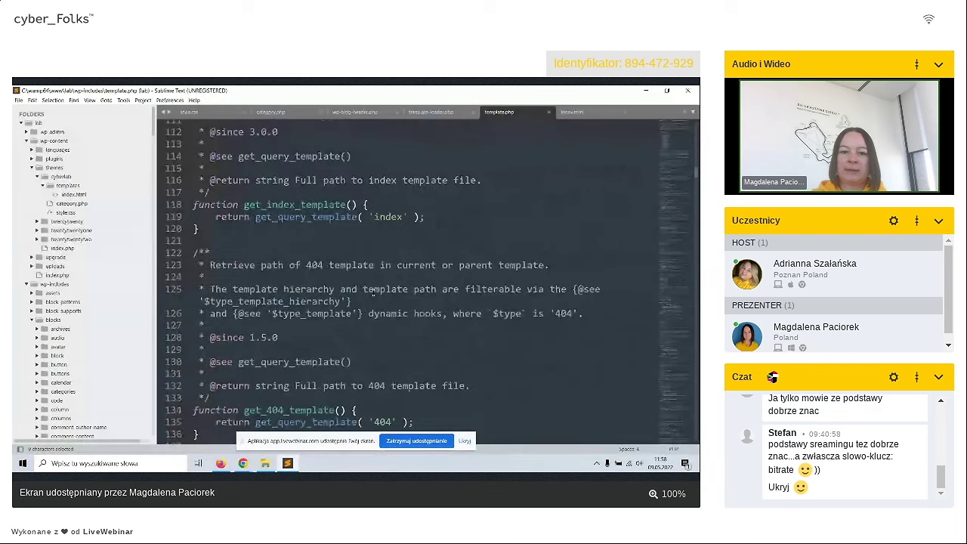
- Look over the get_archive_template function in template.php and return to the locate_block_template call in get_query_template
scroll(373, 293, down, 9)
scroll(373, 294, down, 1)
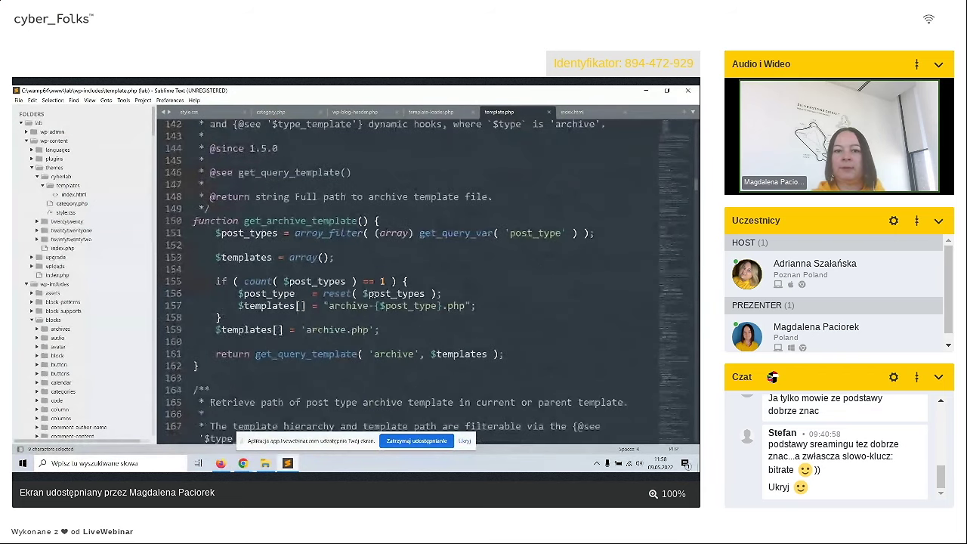
scroll(369, 294, up, 20)
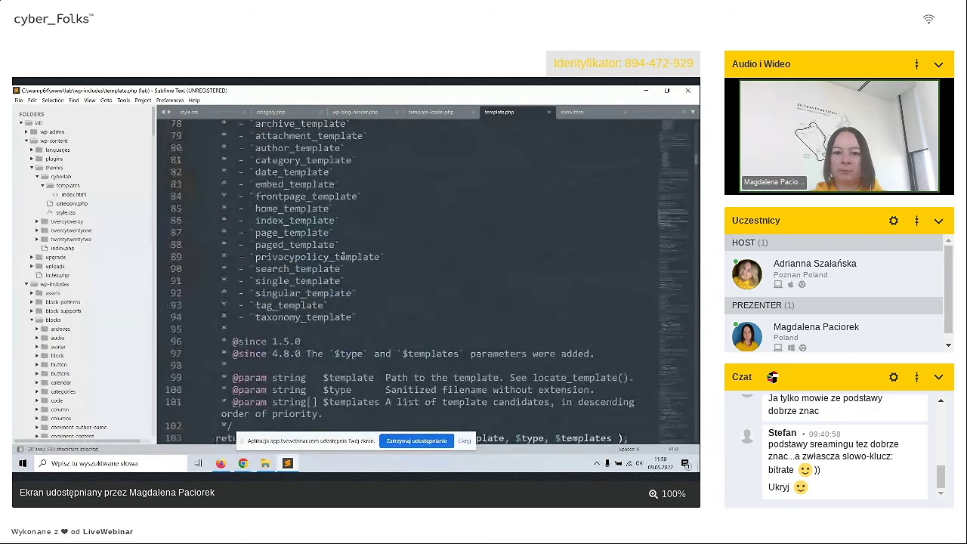
scroll(343, 257, up, 10)
scroll(278, 314, down, 2)
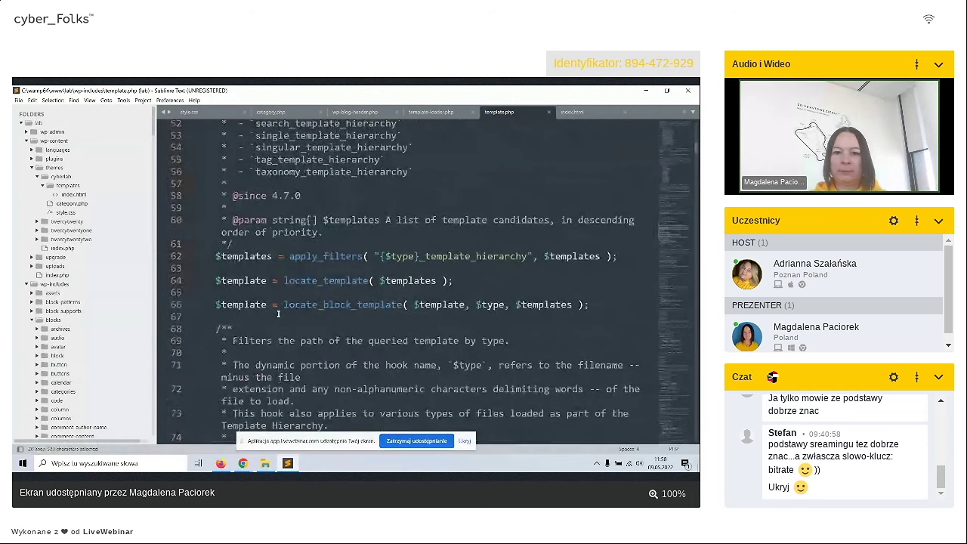
- Switch to Firefox, expand the full source in the locate_block_template reference and highlight the returned template-canvas.php file name
key(alt+Tab)
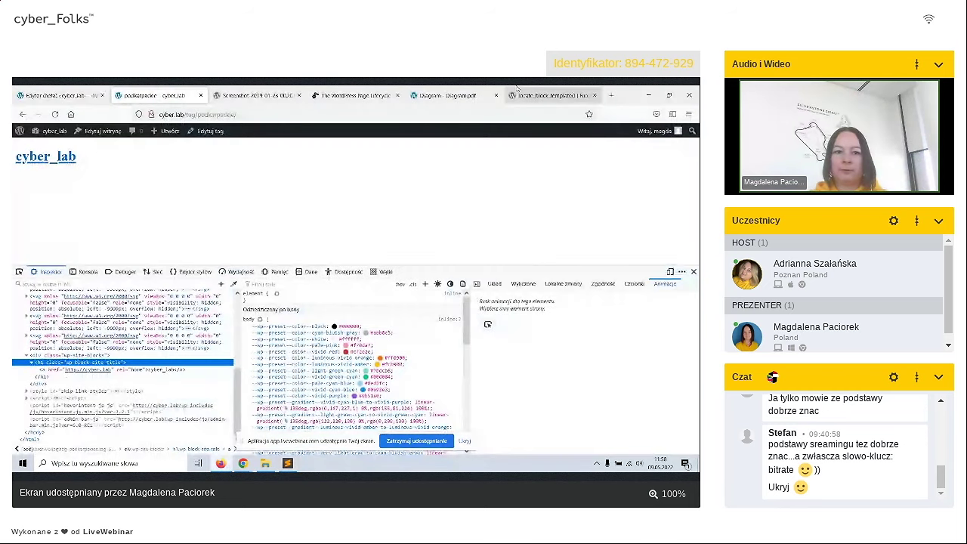
click(550, 96)
scroll(224, 311, down, 2)
click(204, 279)
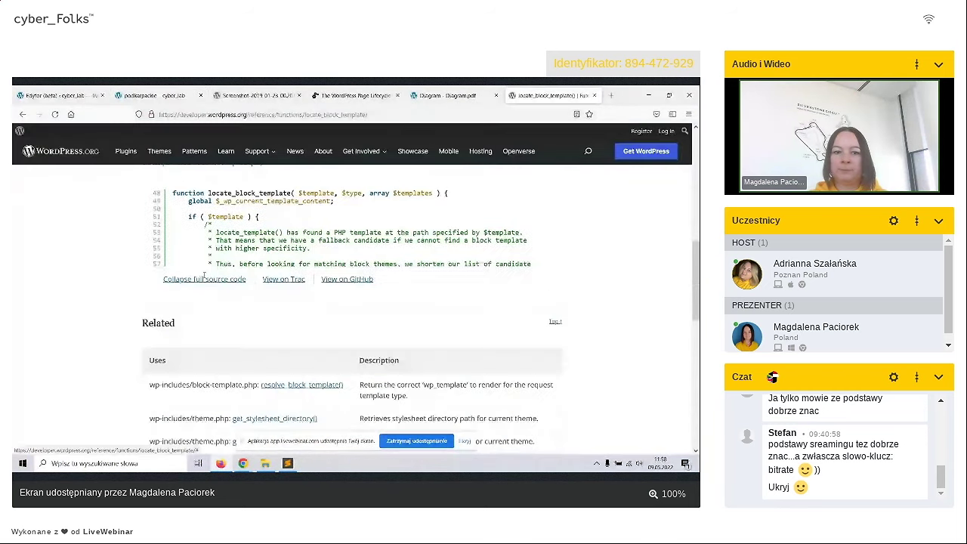
scroll(204, 279, down, 5)
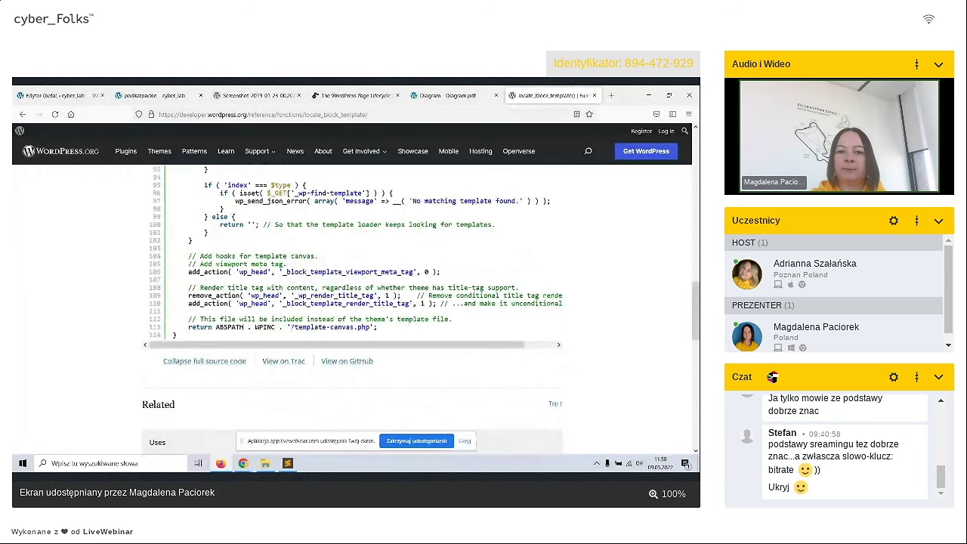
drag(295, 327, 376, 327)
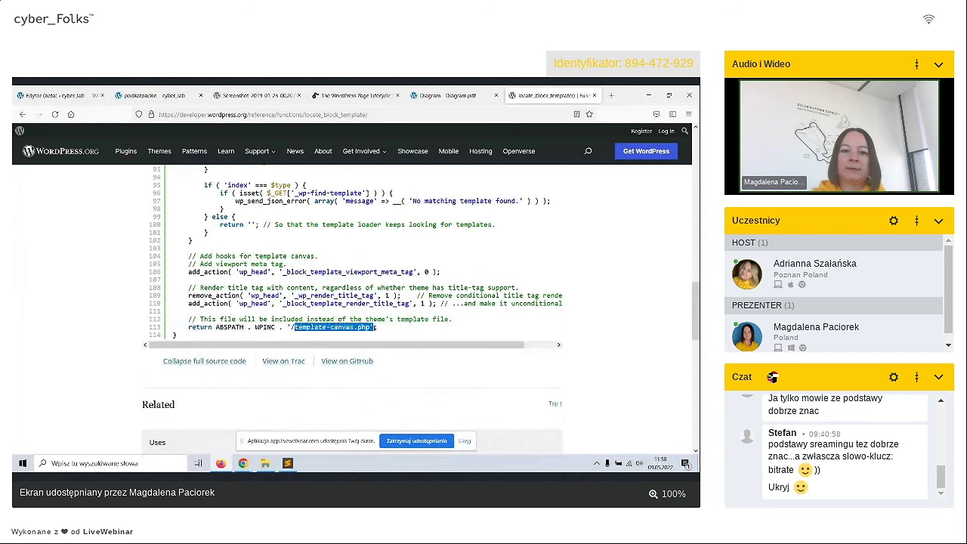
- Switch to Sublime Text to review the site-title block in index.html, briefly rechecking the locate_block_template source in Firefox
click(288, 464)
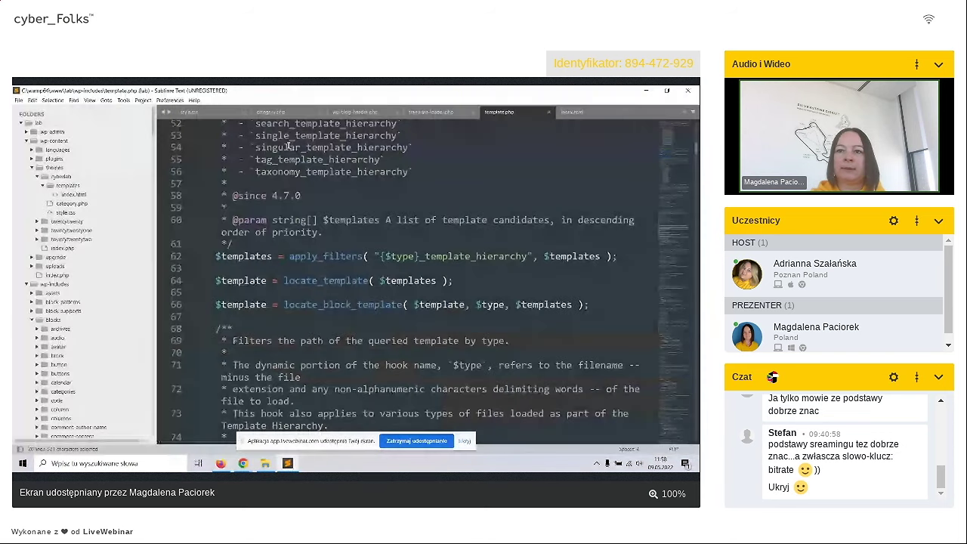
click(602, 117)
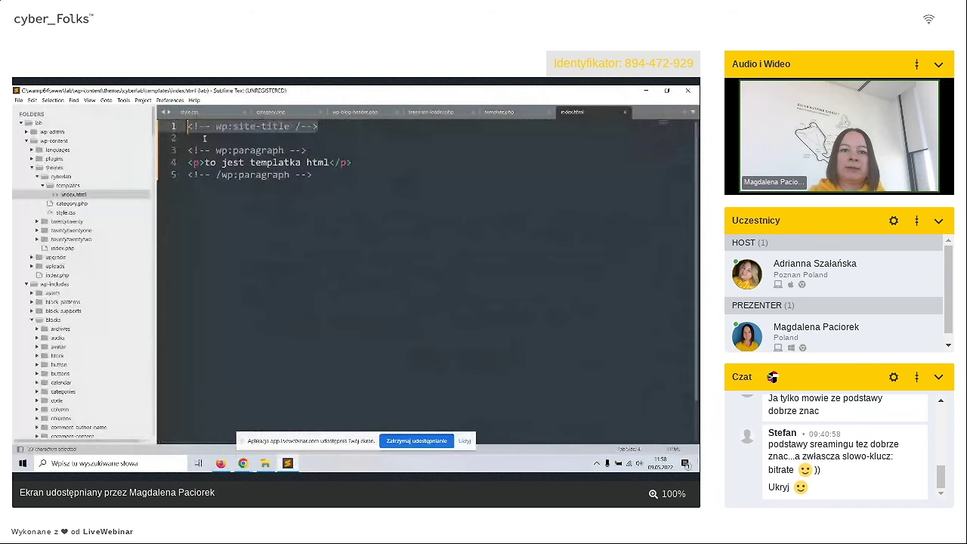
click(211, 127)
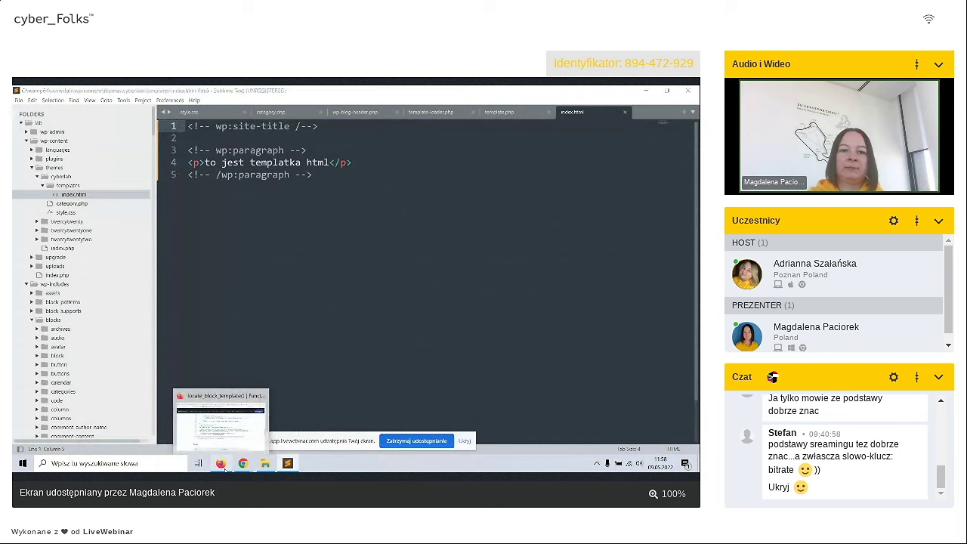
click(223, 467)
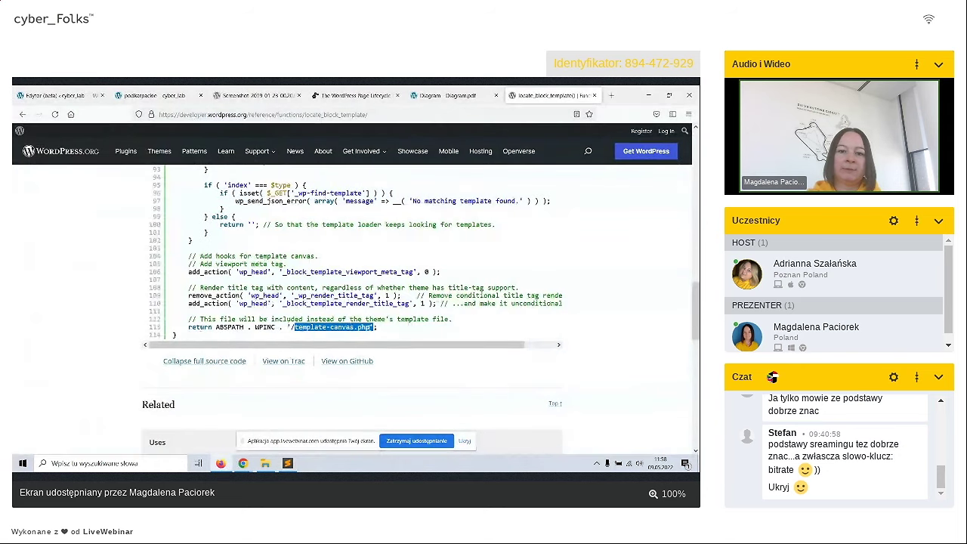
click(288, 463)
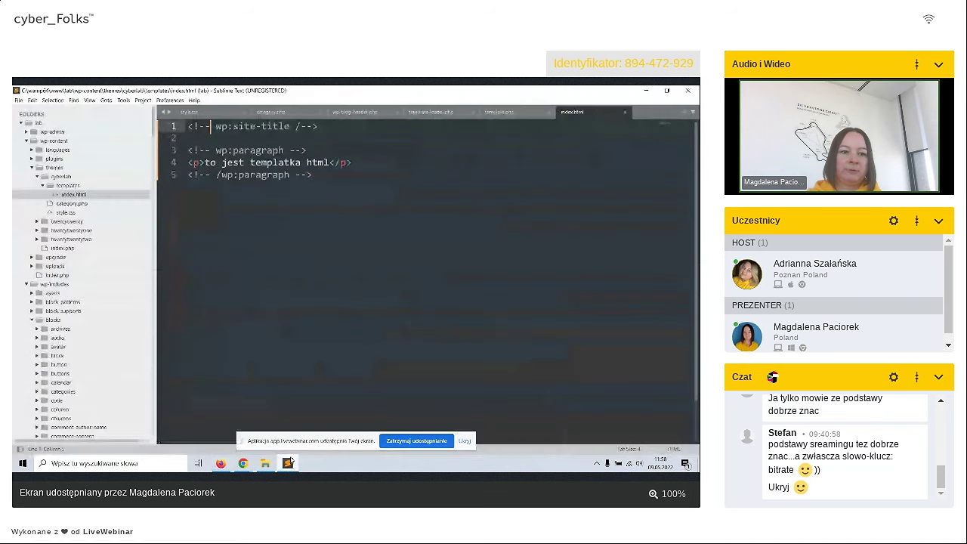
- Find template-canvas.php in the wp-includes folder of the project tree and open it
scroll(76, 337, down, 5)
scroll(75, 337, down, 8)
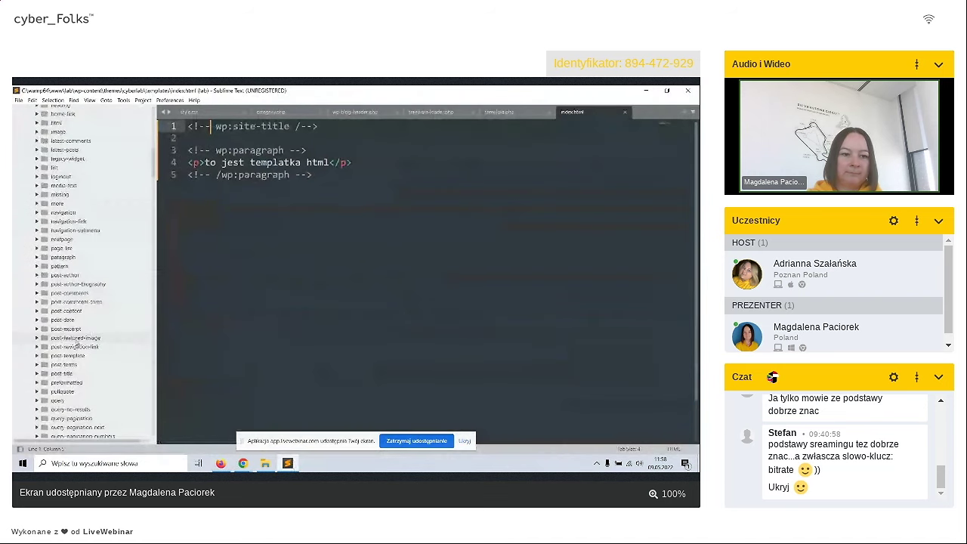
scroll(77, 345, down, 15)
scroll(80, 342, down, 15)
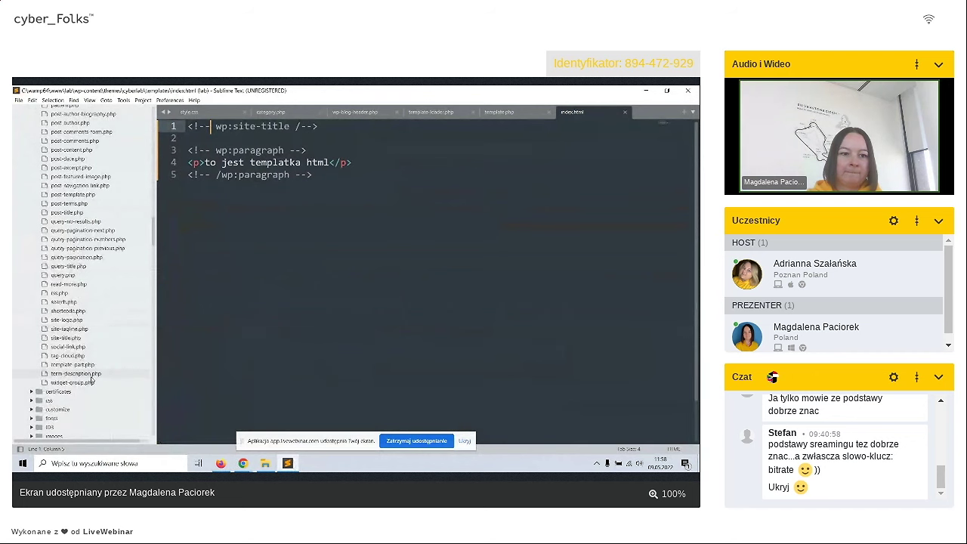
drag(154, 239, 154, 236)
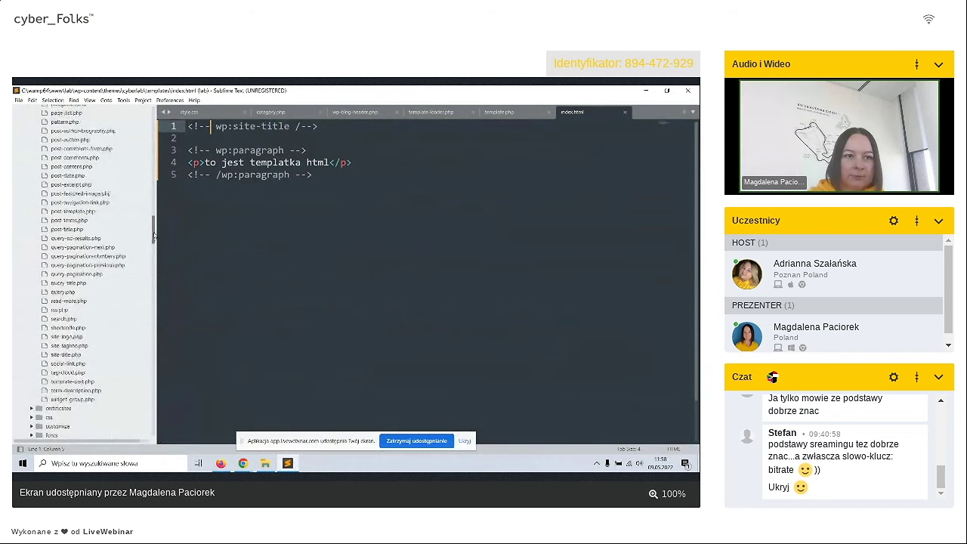
scroll(81, 295, up, 20)
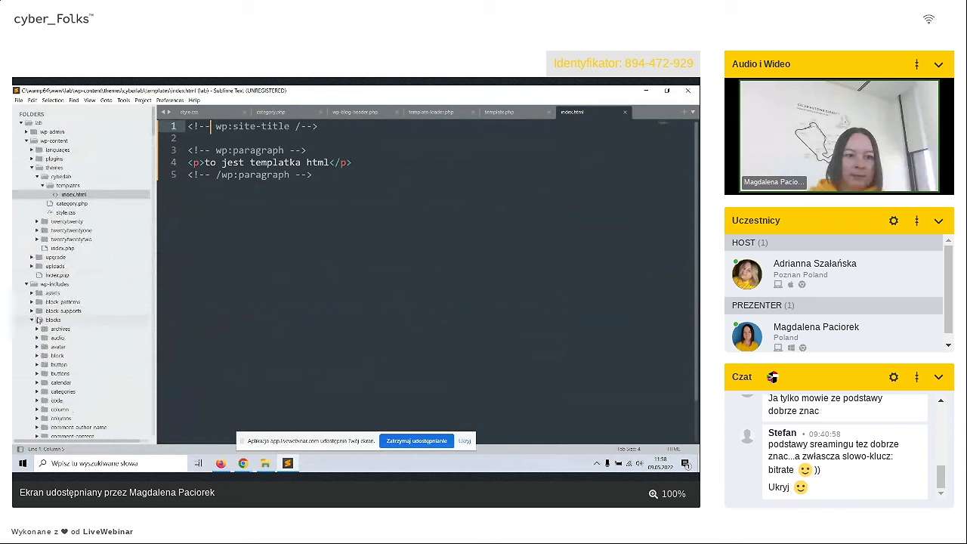
drag(154, 129, 150, 412)
click(86, 318)
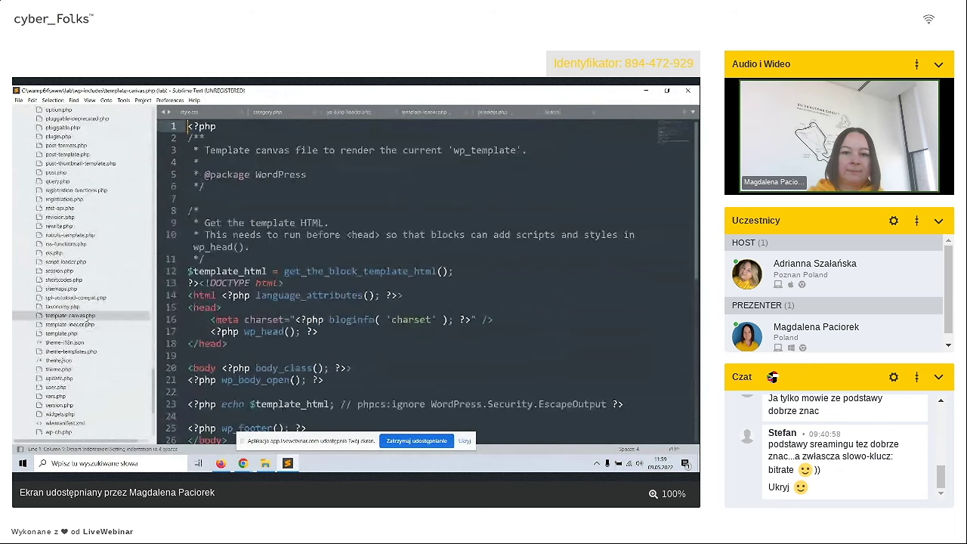
- Go through the HTML skeleton in template-canvas.php, pointing out the doctype and head and highlighting the wp_head and wp_footer calls
scroll(413, 258, down, 2)
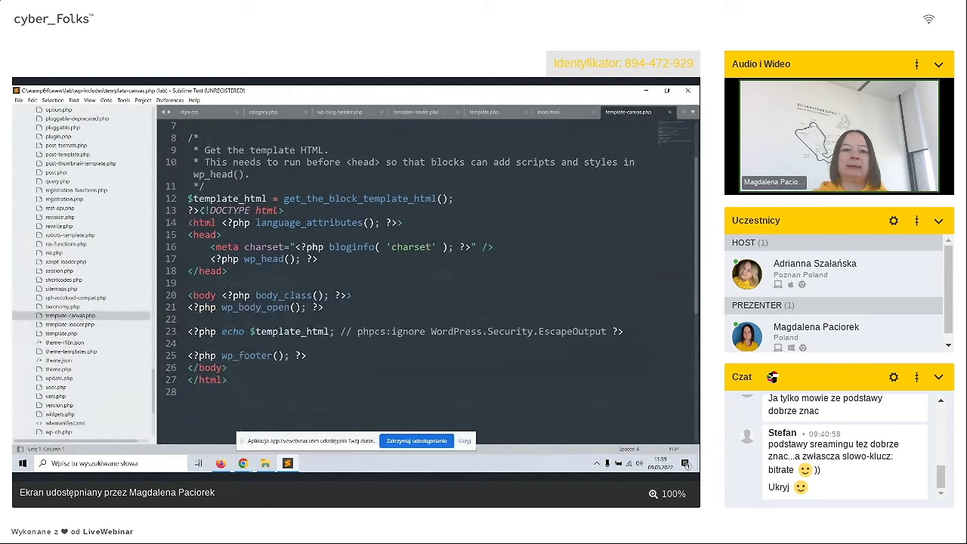
click(198, 211)
drag(198, 211, 203, 233)
click(203, 232)
drag(244, 259, 319, 259)
drag(217, 356, 286, 356)
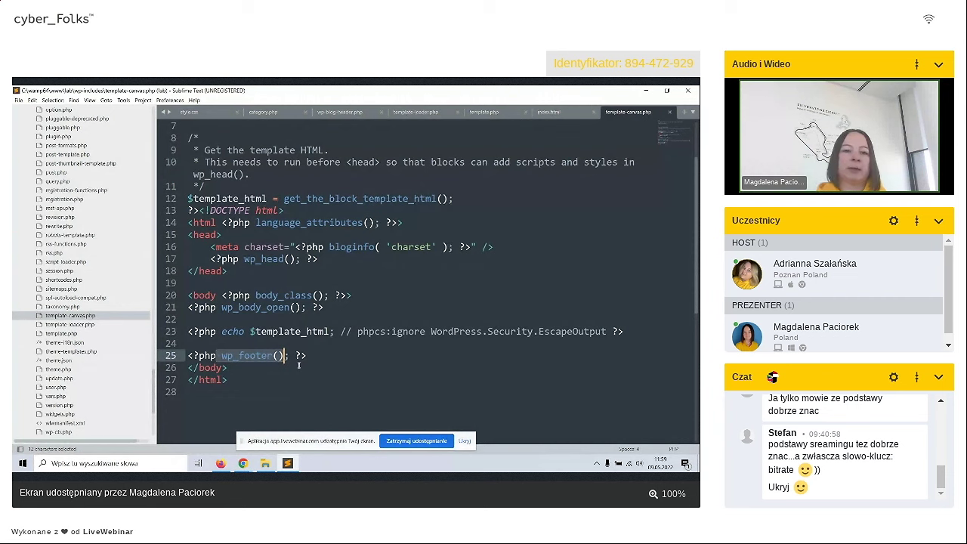
- Highlight wp_head again, the body tag and the echo $template_html statement in template-canvas.php
drag(243, 259, 312, 258)
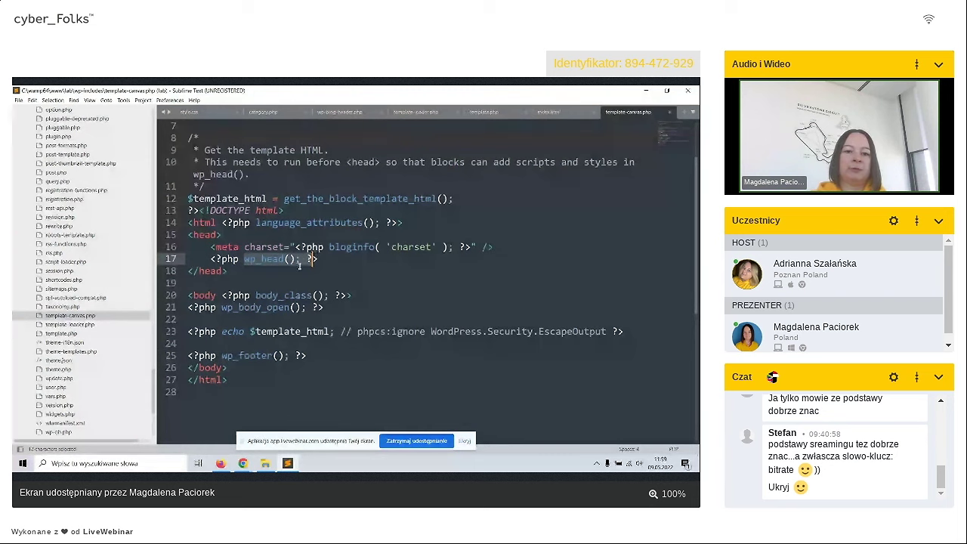
double_click(205, 295)
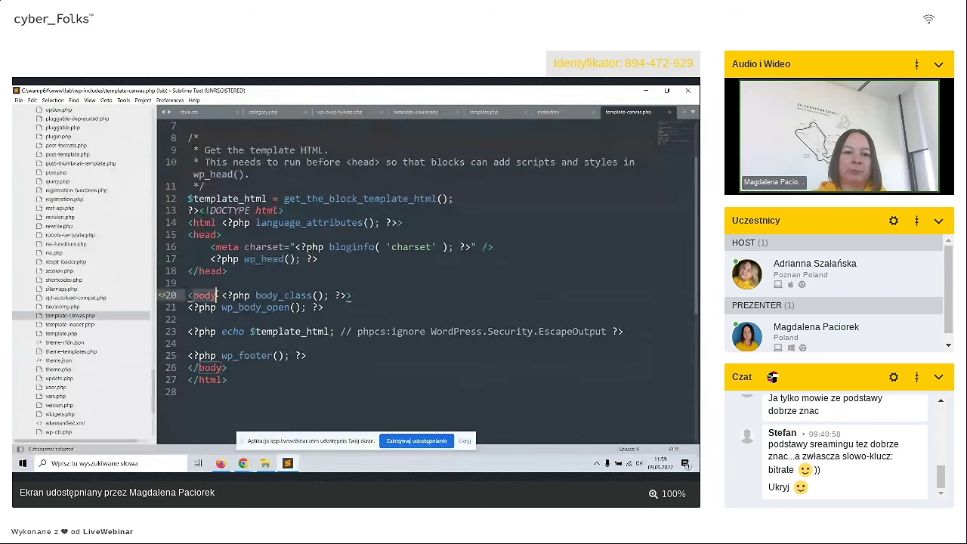
click(198, 368)
drag(202, 368, 331, 331)
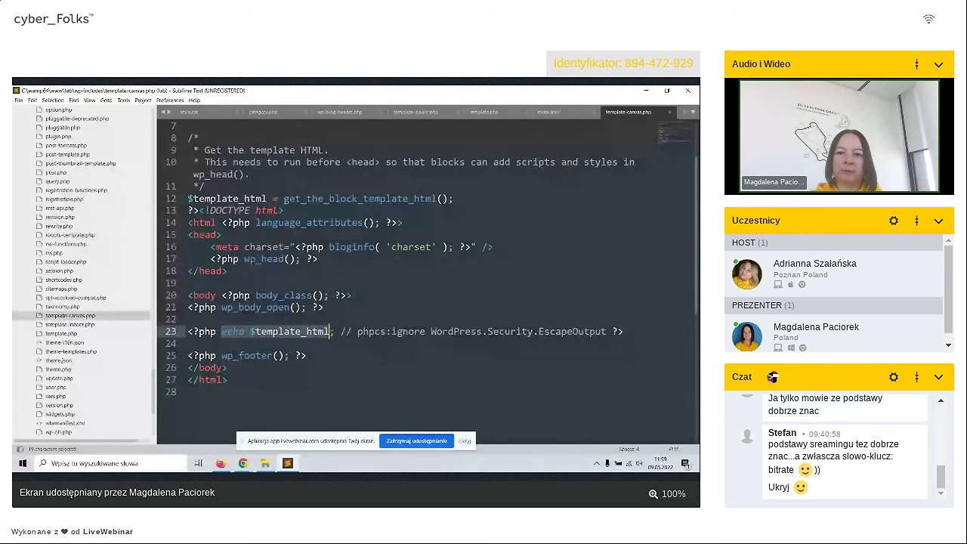
- Copy the get_the_block_template_html function name, search the web for it in Firefox and open its WordPress code reference page
drag(284, 198, 437, 198)
key(ctrl+c)
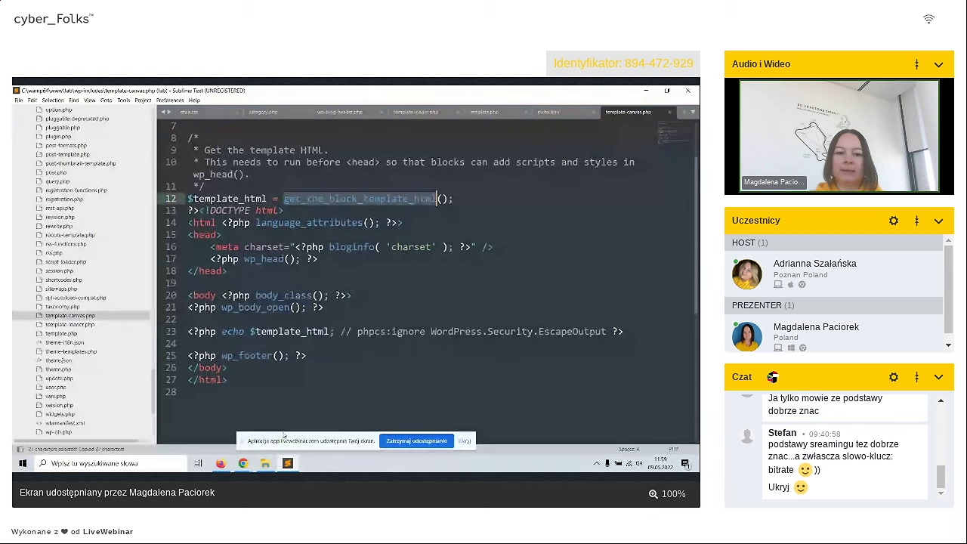
key(alt+Tab)
click(279, 115)
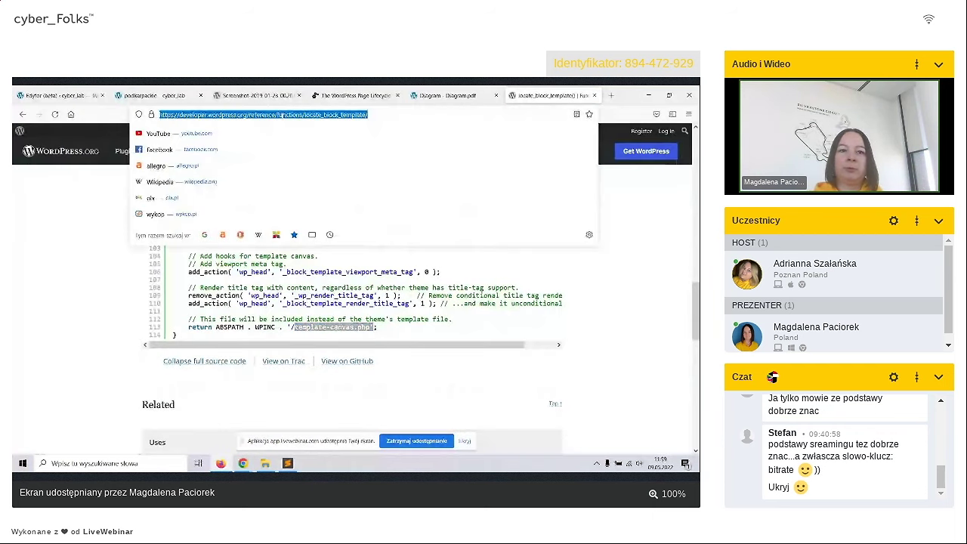
key(ctrl+v)
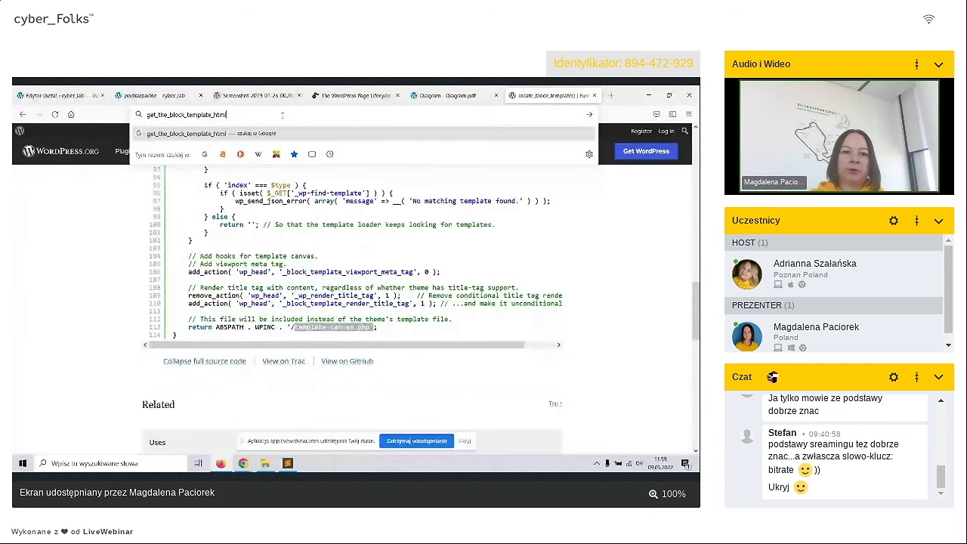
key(Return)
click(122, 223)
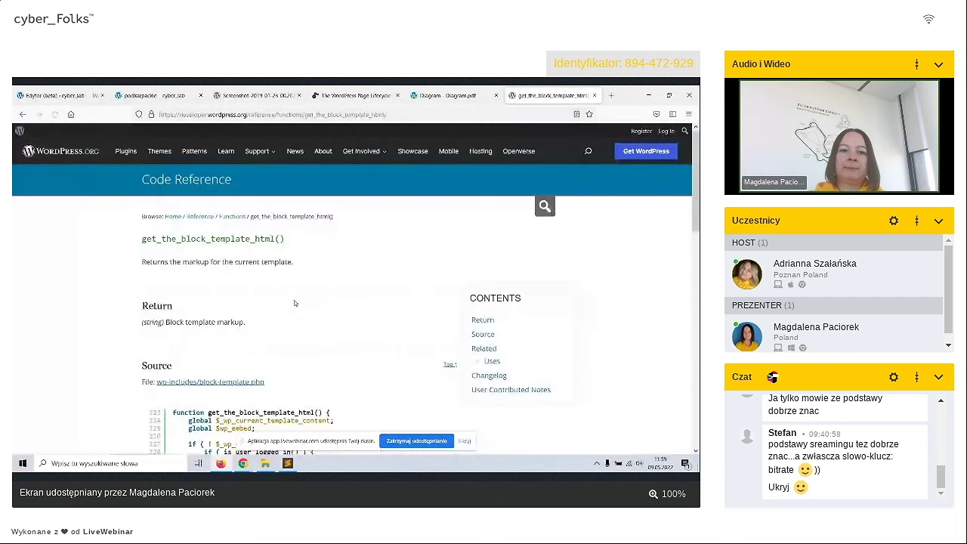
- Highlight the $_wp_current_template_content global in the get_the_block_template_html source, checking index.html in Sublime Text in between
scroll(286, 303, down, 2)
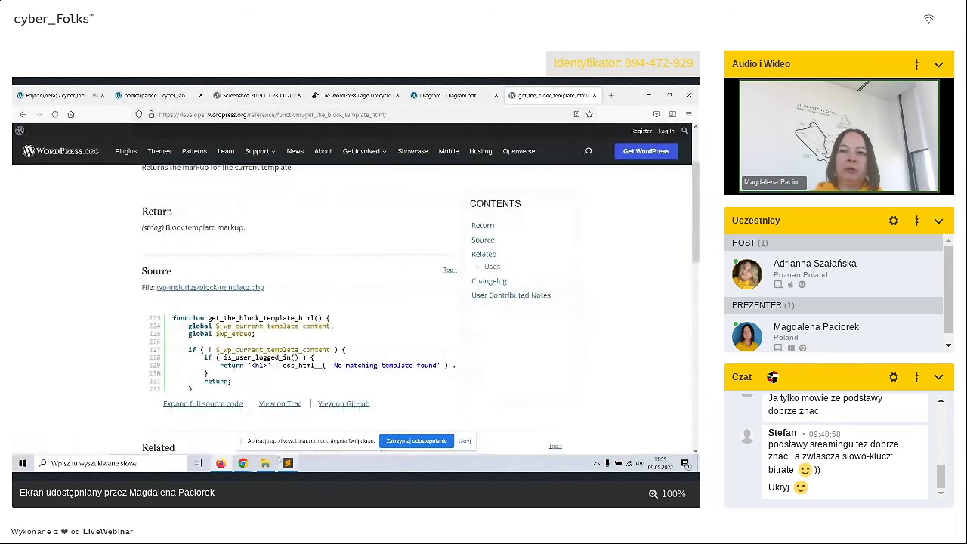
click(287, 463)
key(ctrl+Page_Up)
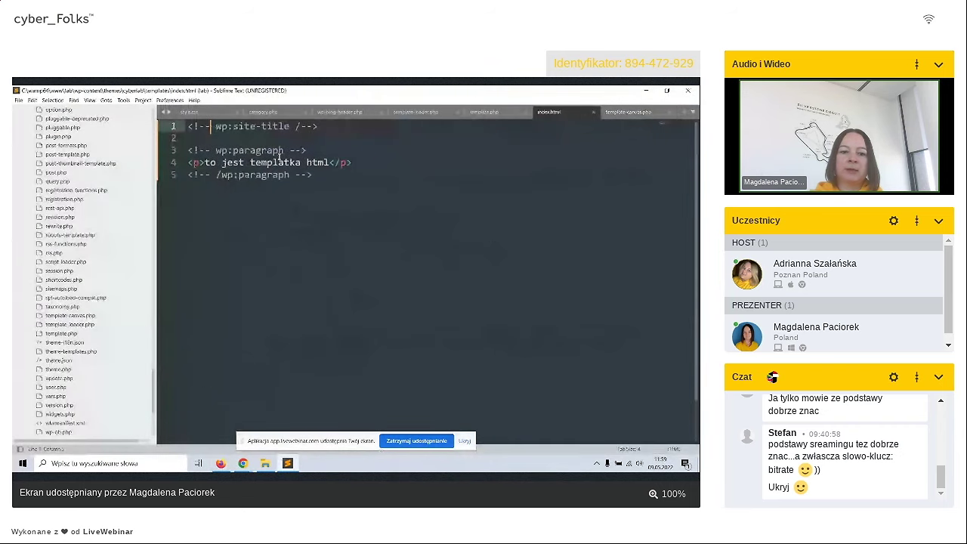
click(220, 463)
drag(216, 325, 334, 326)
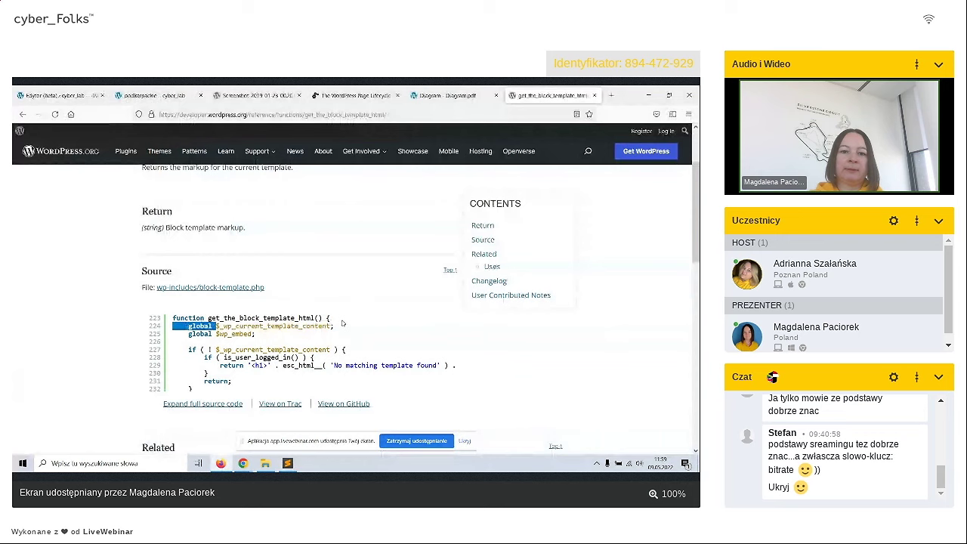
- Read the full get_the_block_template_html source and highlight the $content processing lines, from run_shortcode to str_replace
scroll(352, 328, down, 1)
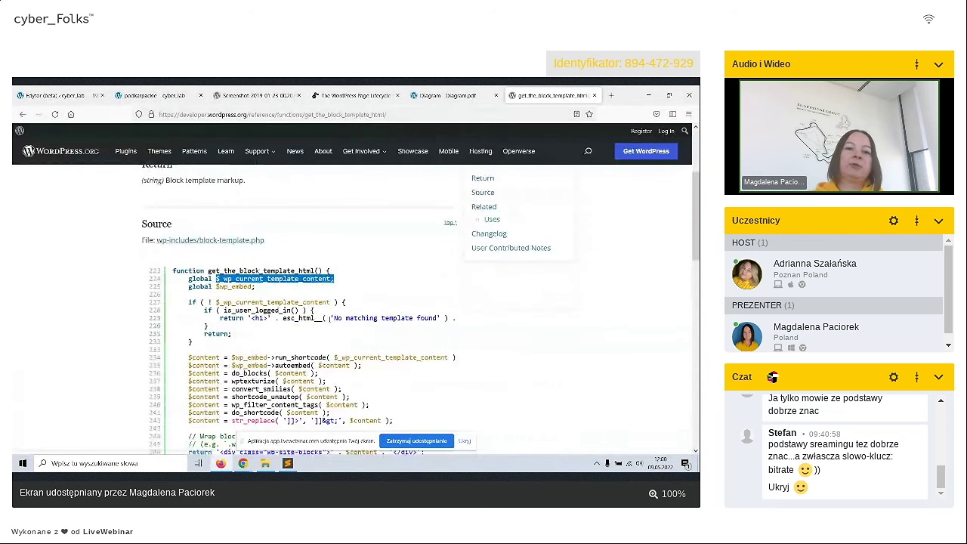
scroll(372, 316, down, 1)
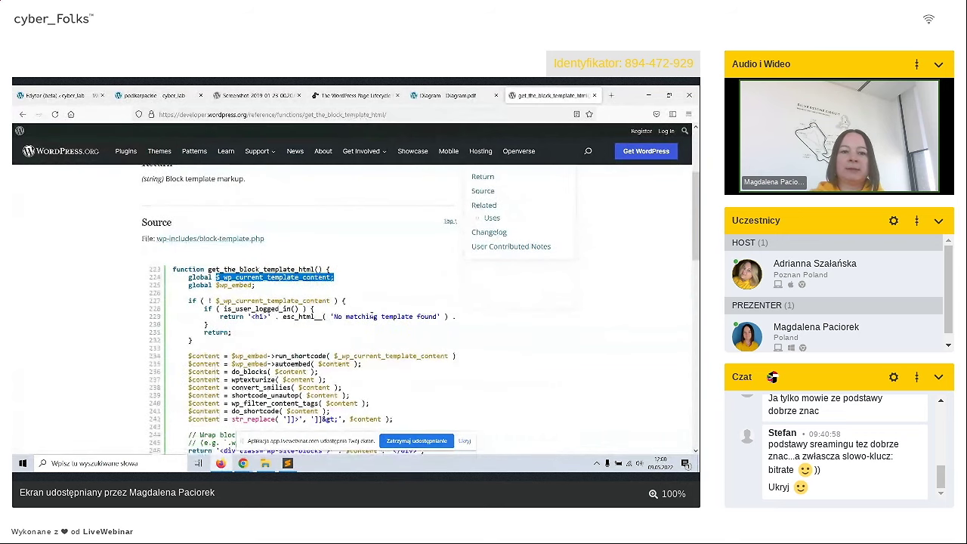
scroll(371, 316, down, 1)
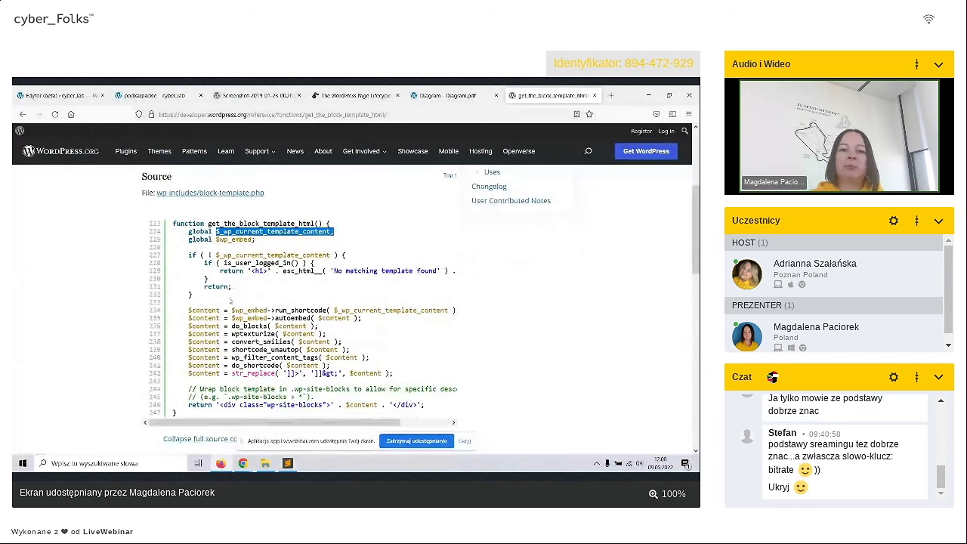
drag(231, 310, 174, 382)
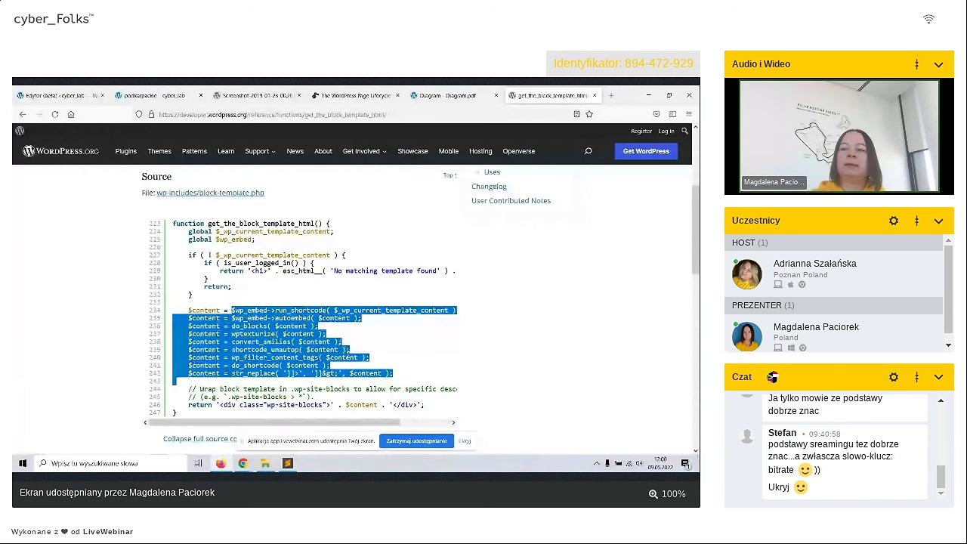
click(376, 350)
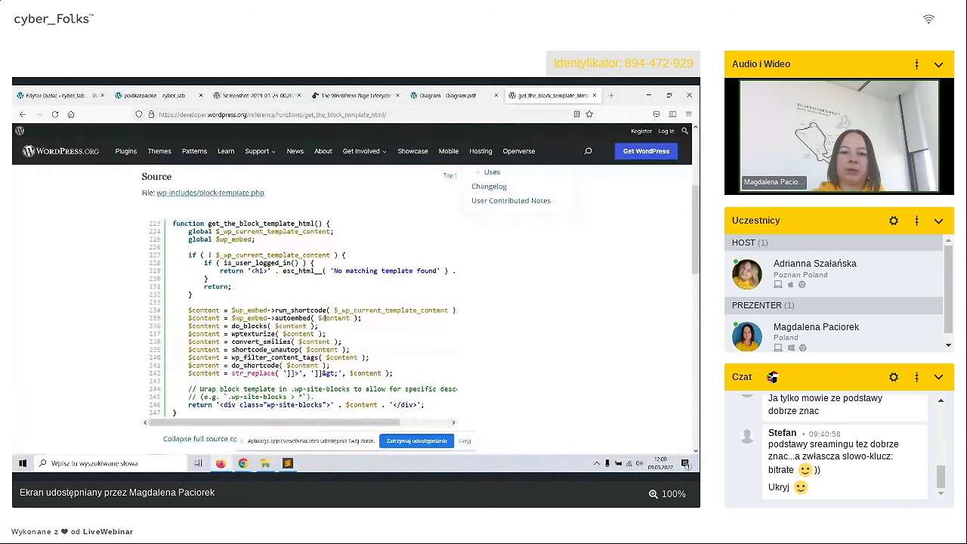
drag(238, 309, 321, 326)
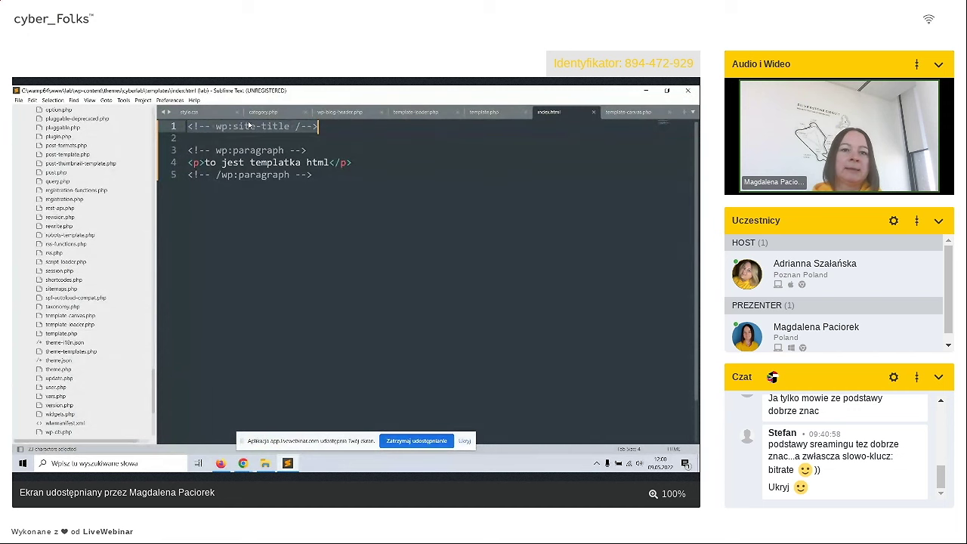
- Highlight the wp:paragraph block in index.html, including its "to jest templatka html" paragraph line
drag(188, 151, 319, 181)
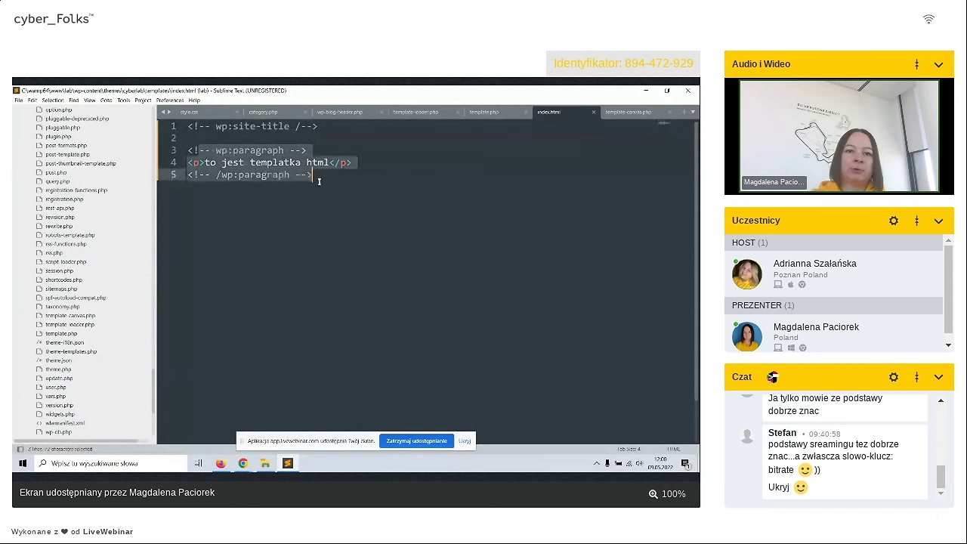
click(216, 150)
click(220, 163)
drag(223, 163, 352, 163)
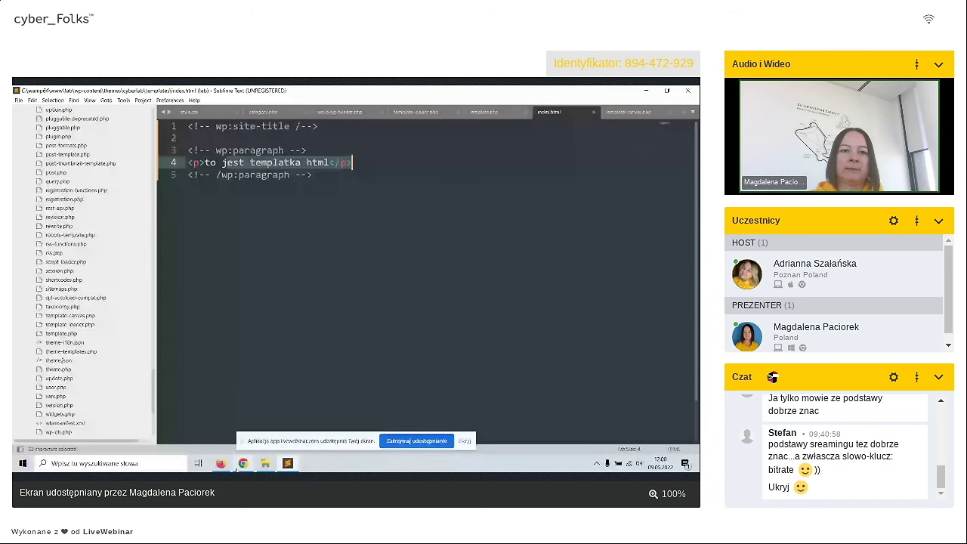
- Switch to Firefox, reload the podkarpackie tag page and select the "to jest templatka html" paragraph in the element inspector
click(220, 463)
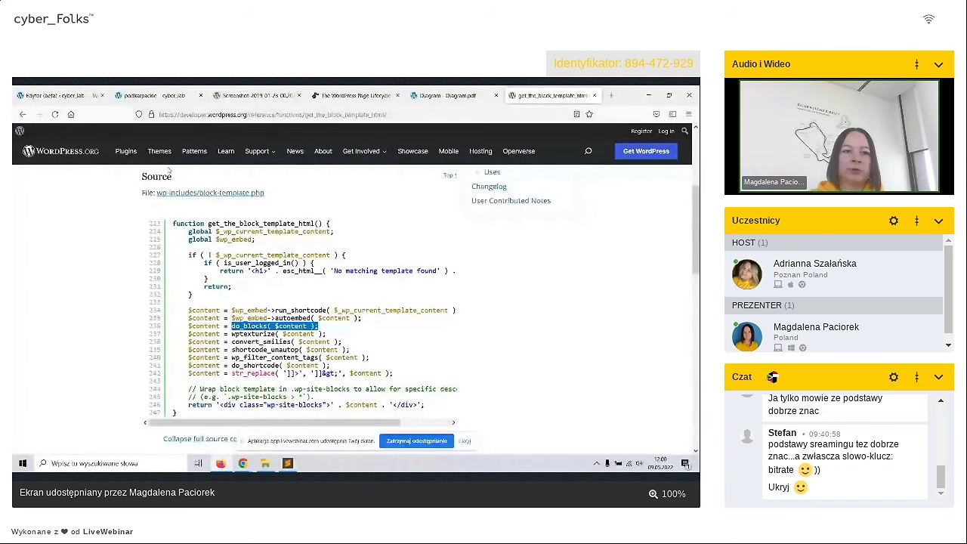
click(151, 95)
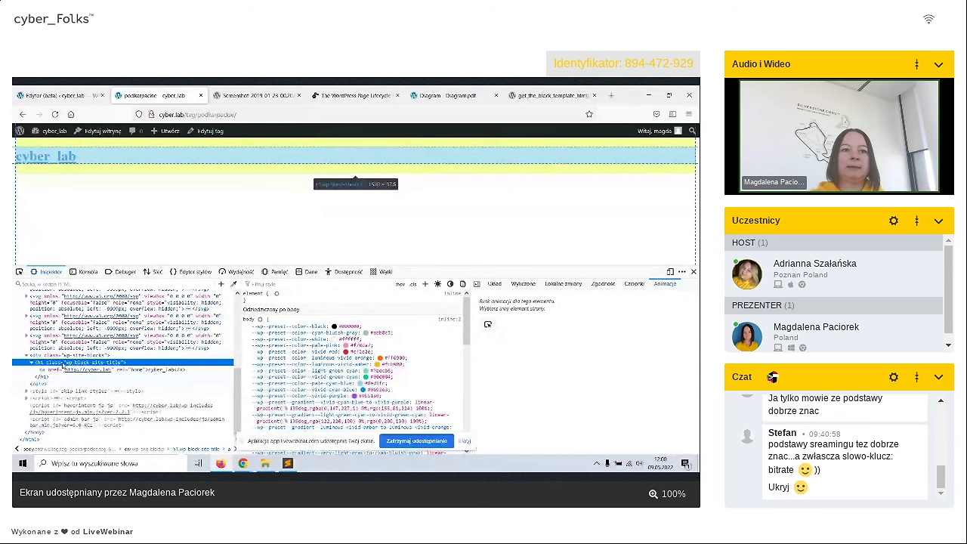
click(53, 91)
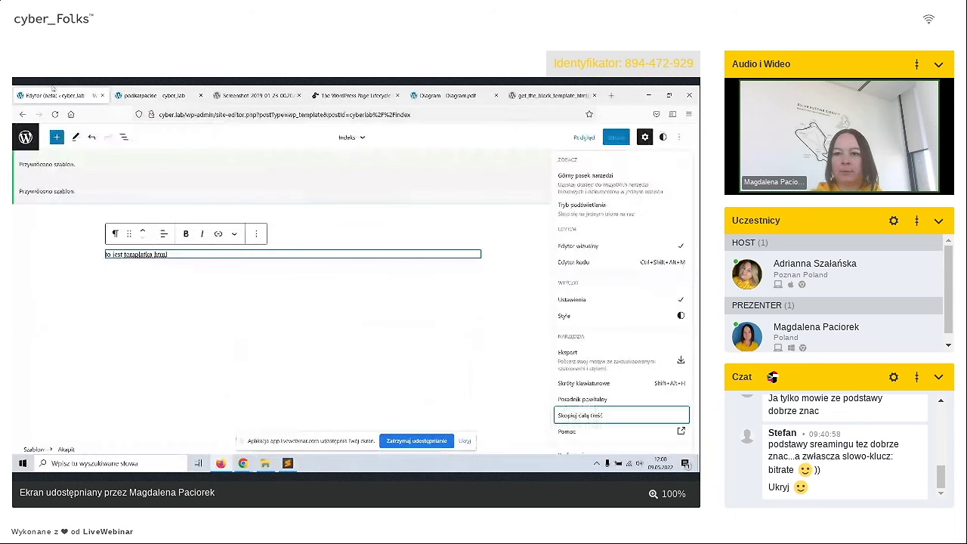
key(ctrl+Tab)
click(56, 114)
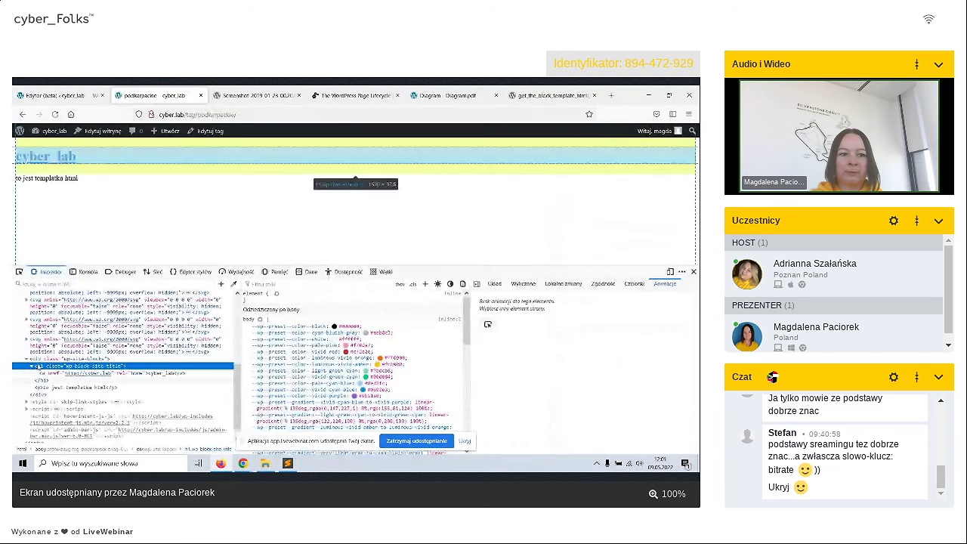
click(41, 387)
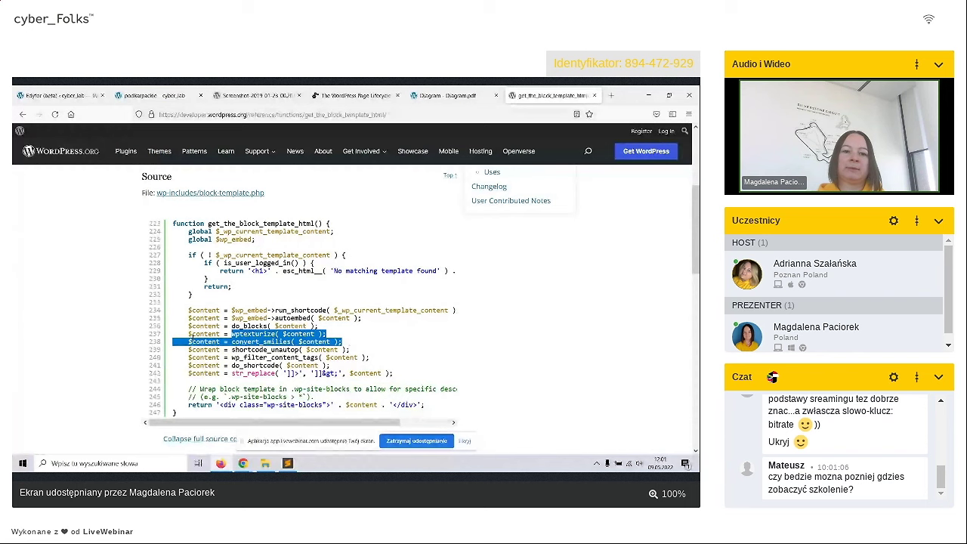
- Highlight the run_shortcode, do_blocks and do_shortcode calls and the returned wp-site-blocks div in the get_the_block_template_html source
click(234, 333)
drag(271, 310, 274, 318)
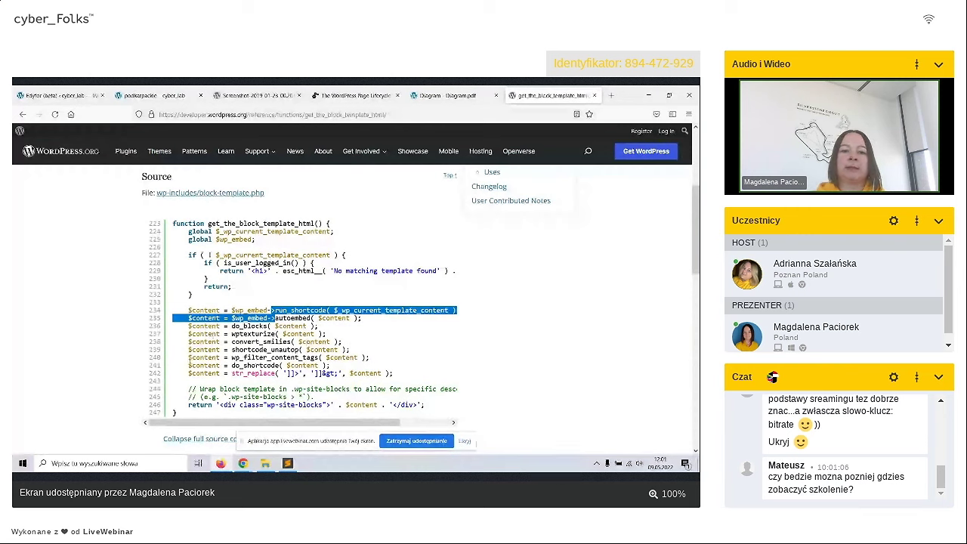
drag(236, 326, 321, 326)
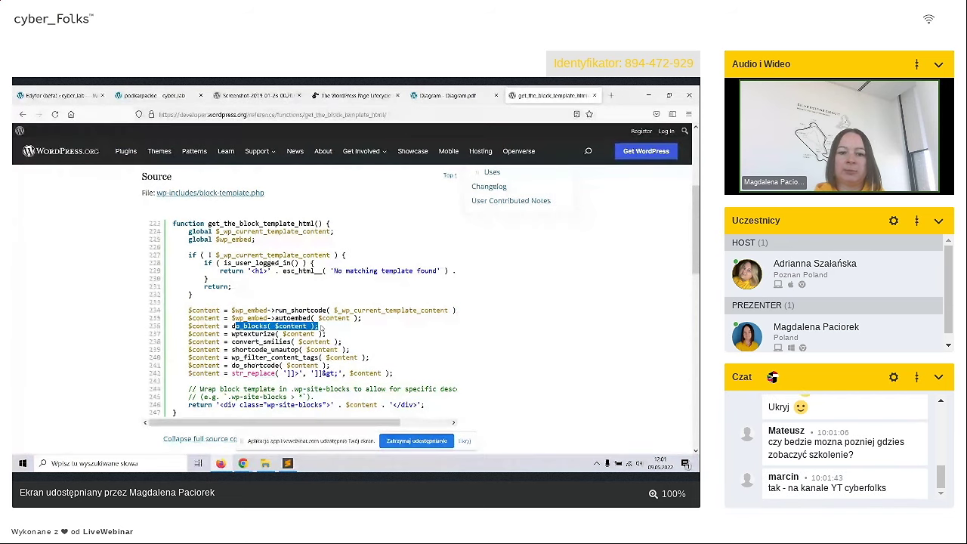
drag(231, 365, 330, 365)
click(275, 367)
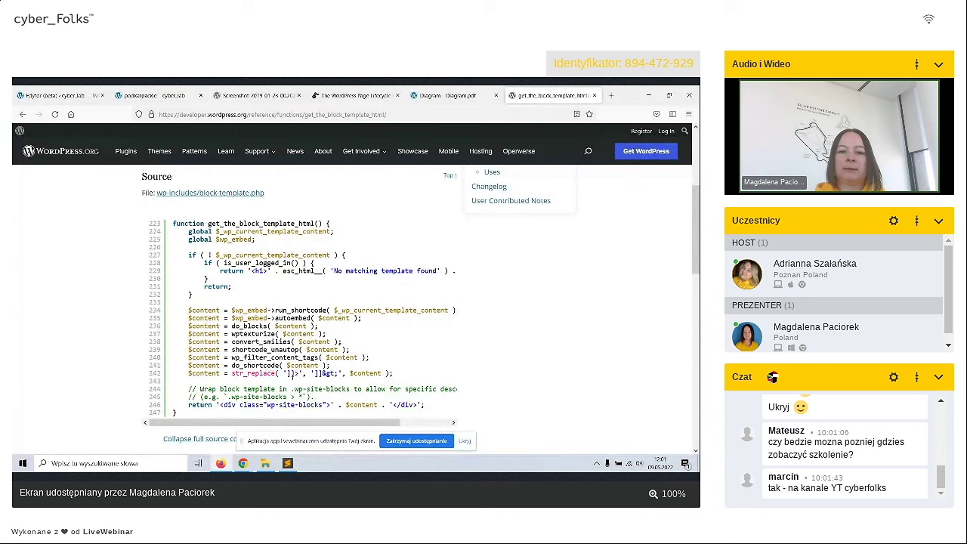
drag(220, 405, 331, 405)
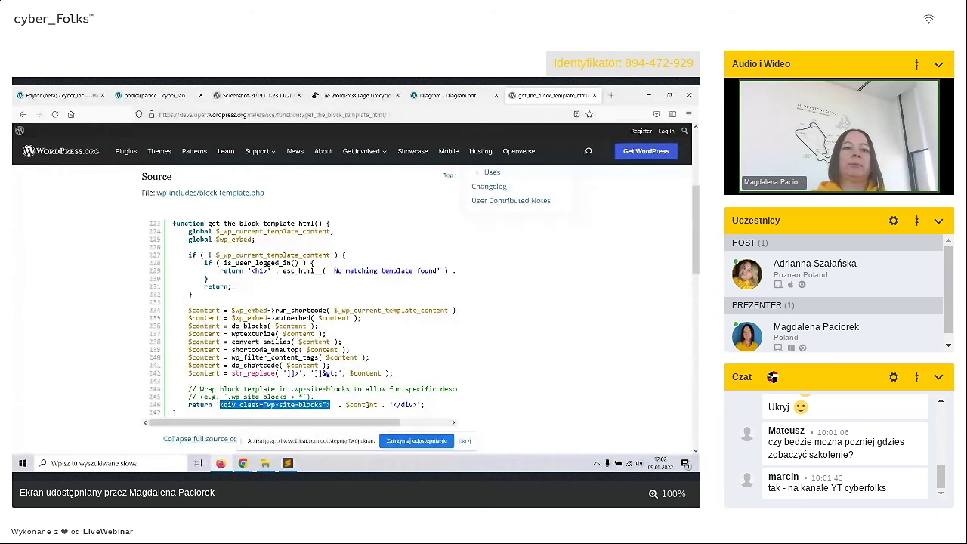
- Inspect the wp-site-blocks div and surrounding body markup on the podkarpackie tag page, and close the developer tools
click(139, 96)
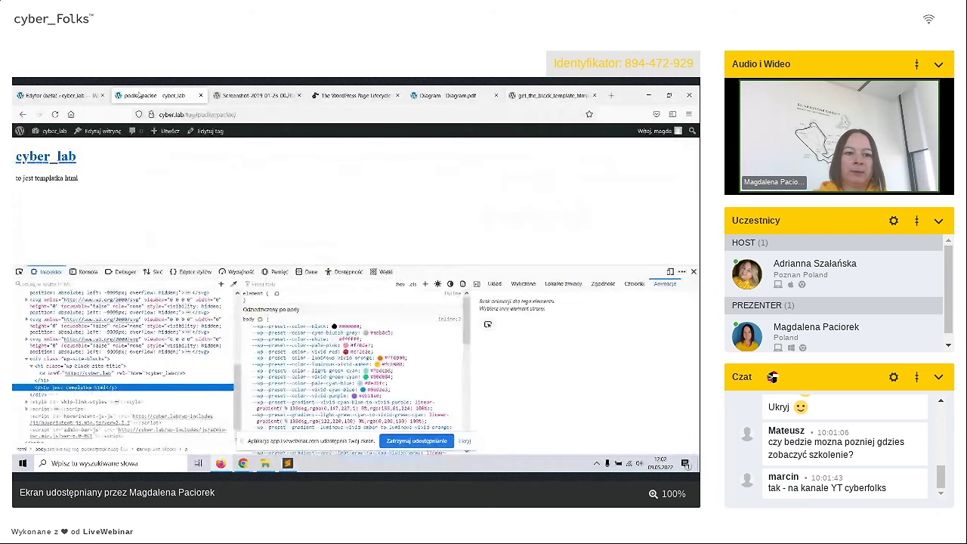
click(81, 360)
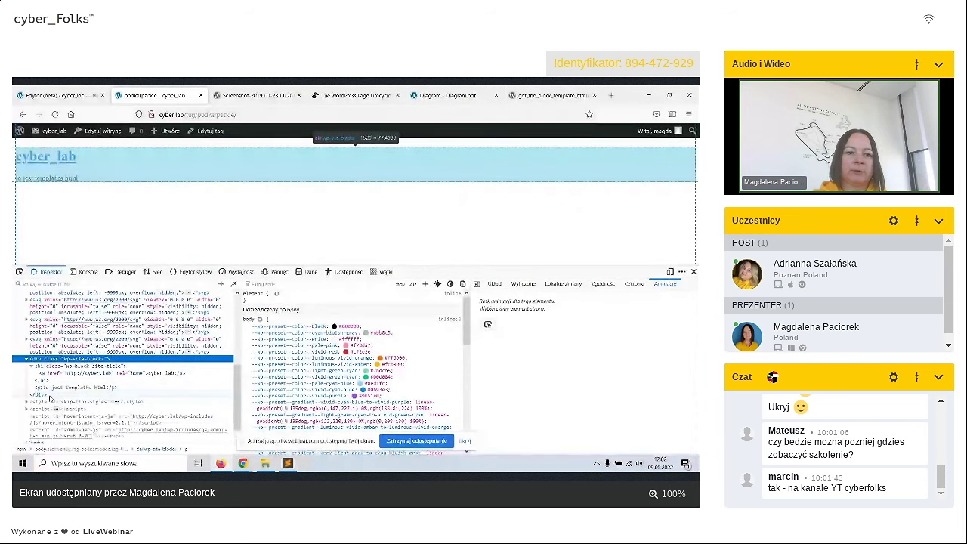
scroll(86, 352, up, 3)
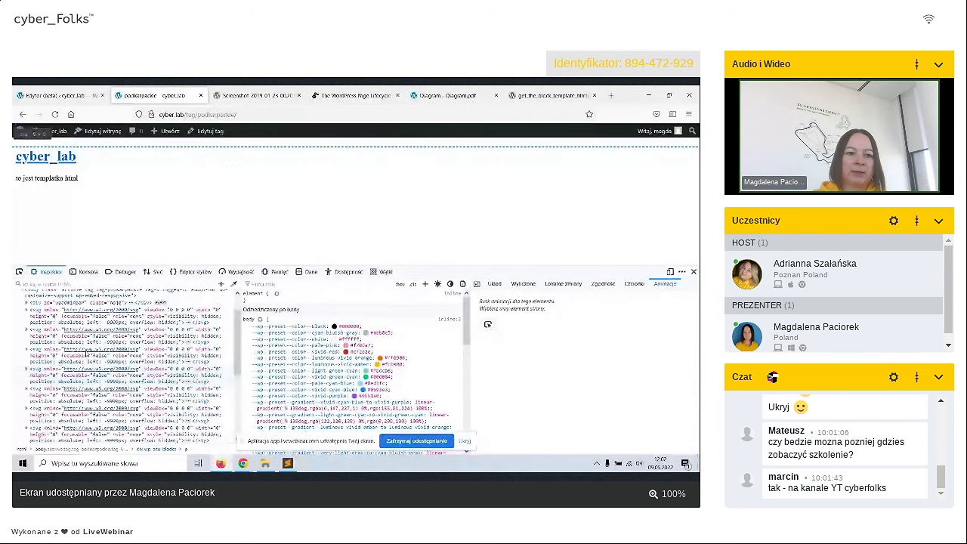
scroll(87, 353, up, 3)
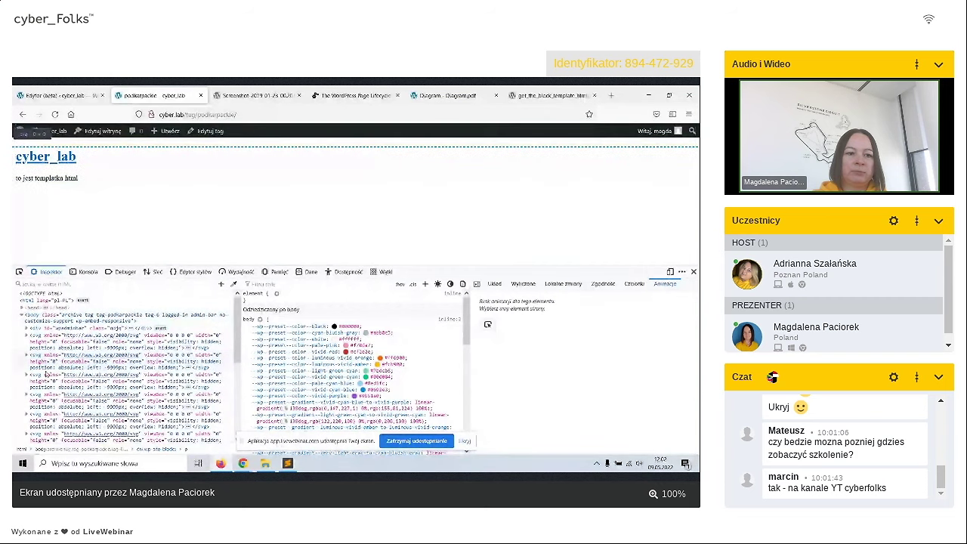
scroll(88, 425, down, 5)
scroll(72, 419, down, 1)
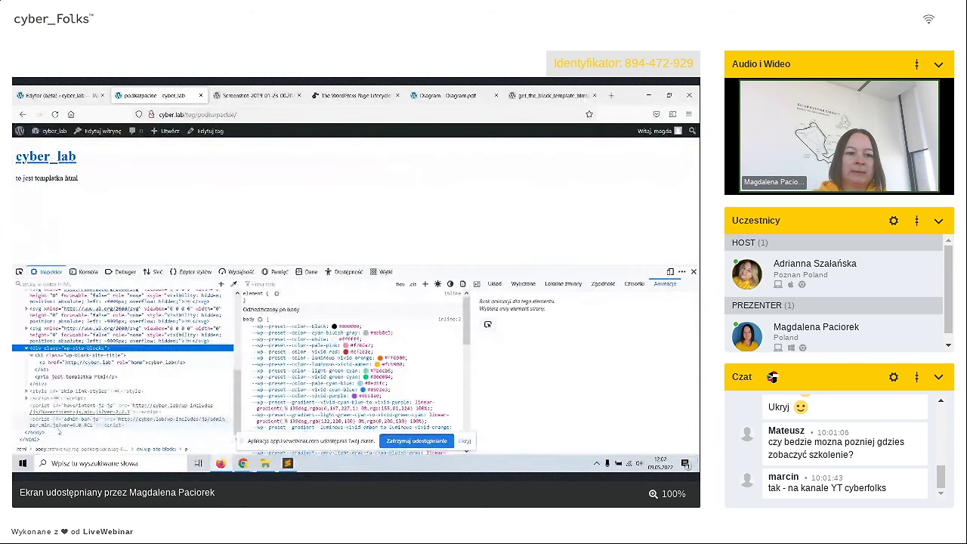
scroll(91, 423, up, 1)
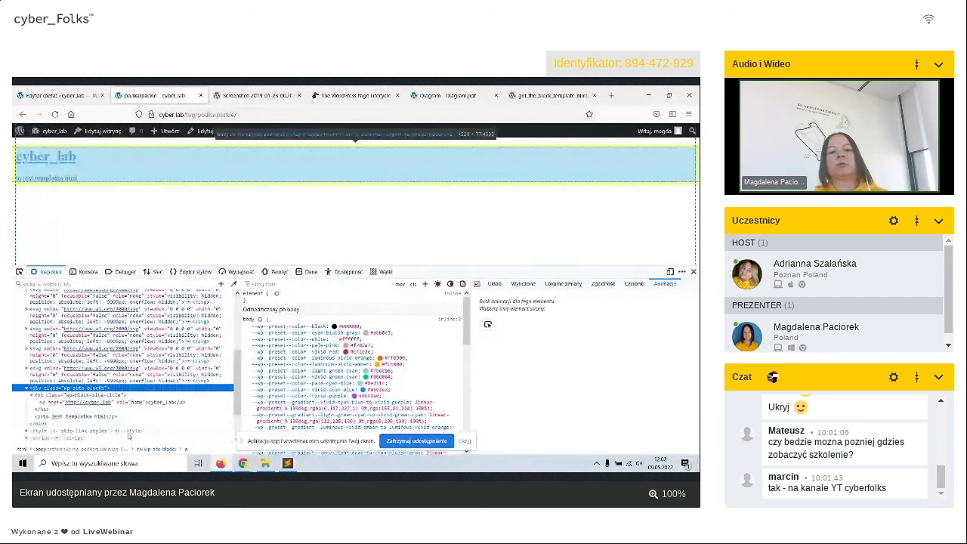
scroll(128, 436, up, 3)
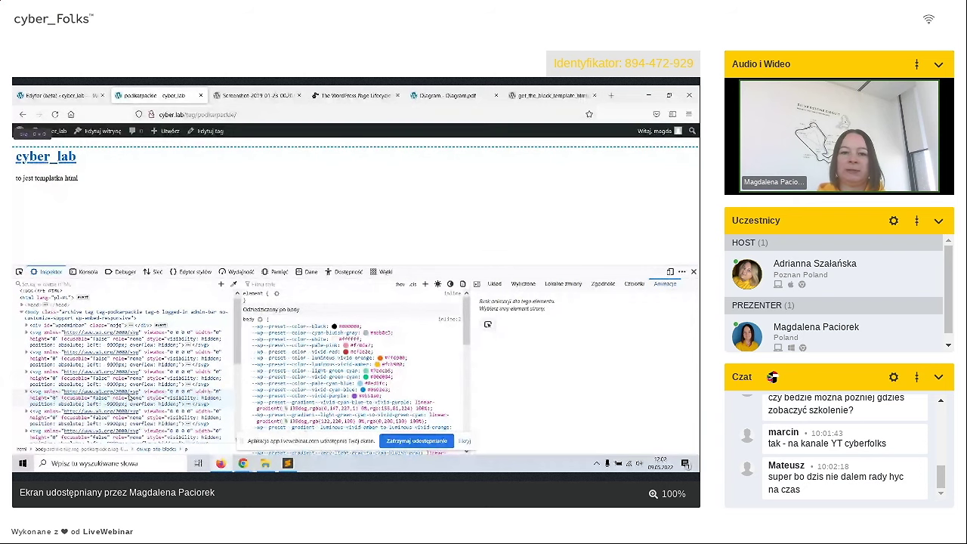
key(F12)
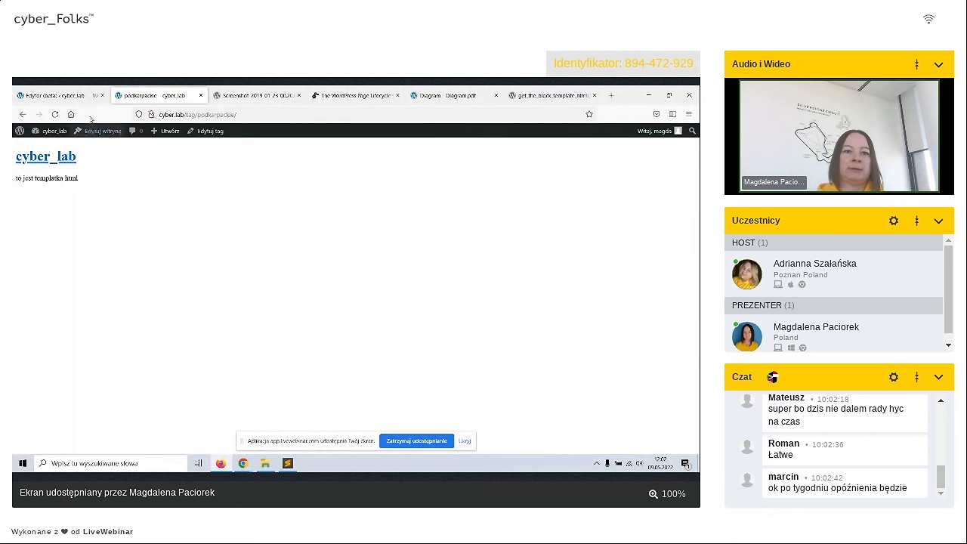
- Insert a Pętla zapytania block below the paragraph in the Indeks template in the site editor, using the "Tytuł i data" variant
click(47, 89)
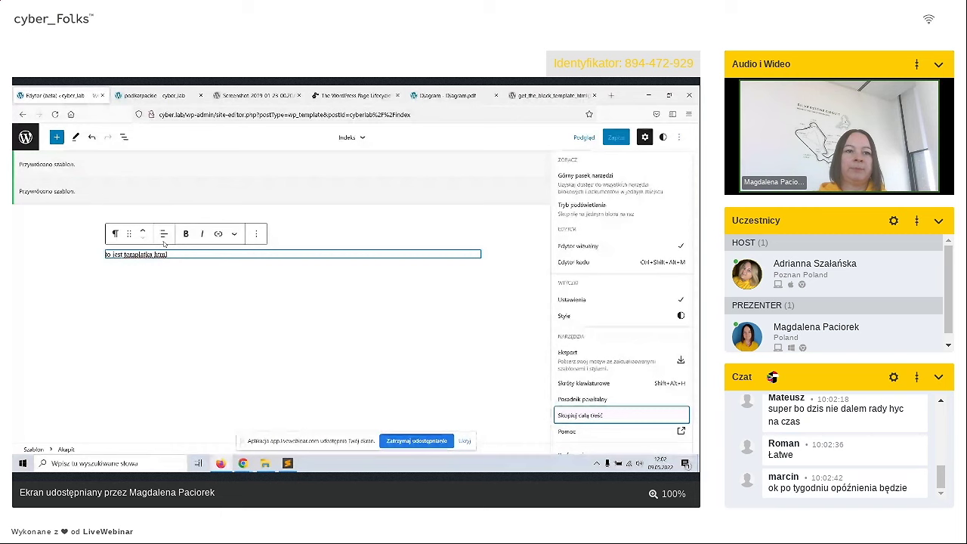
click(57, 137)
scroll(79, 309, down, 10)
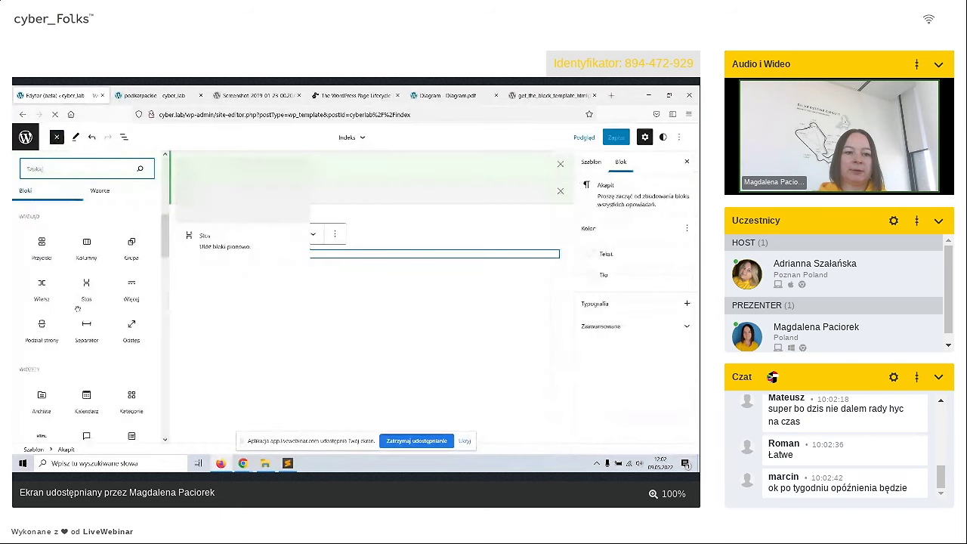
scroll(78, 312, down, 3)
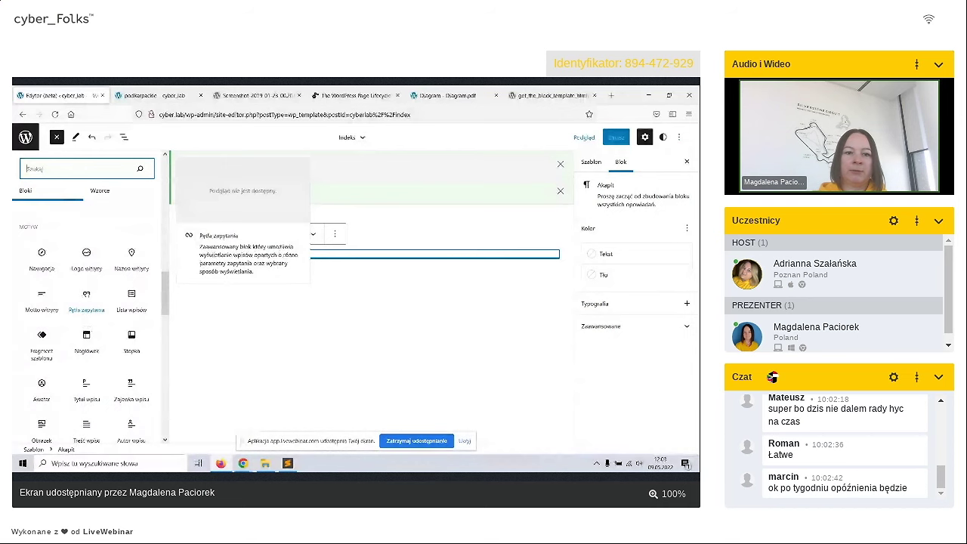
click(86, 295)
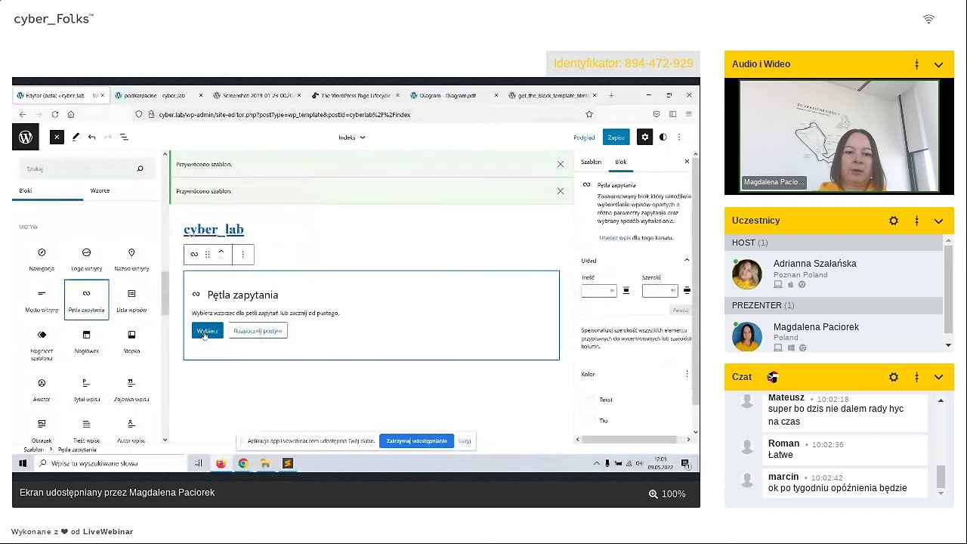
click(130, 330)
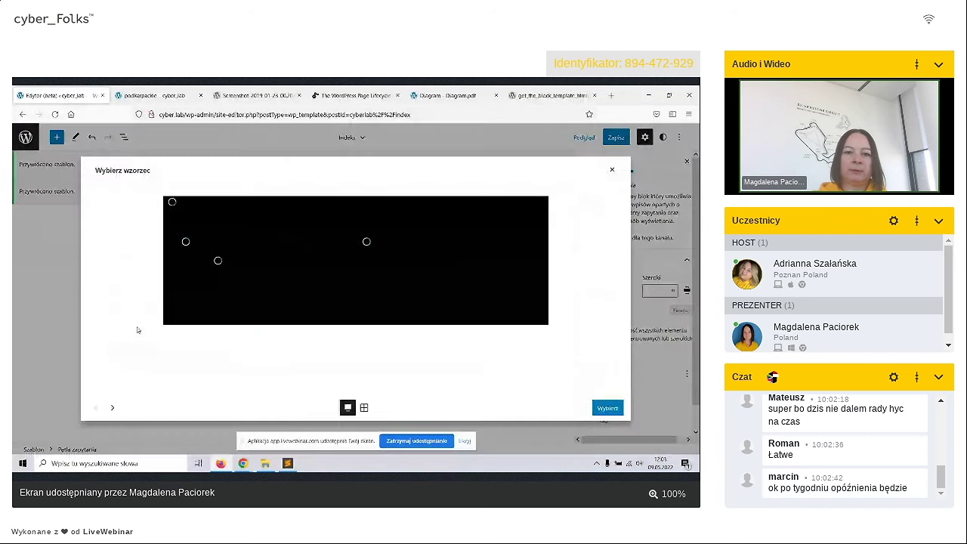
click(613, 170)
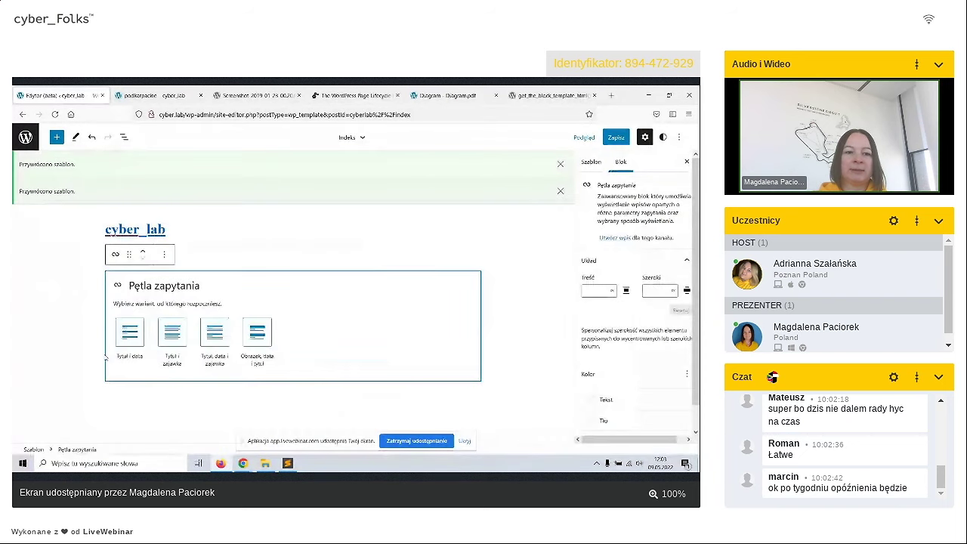
click(128, 332)
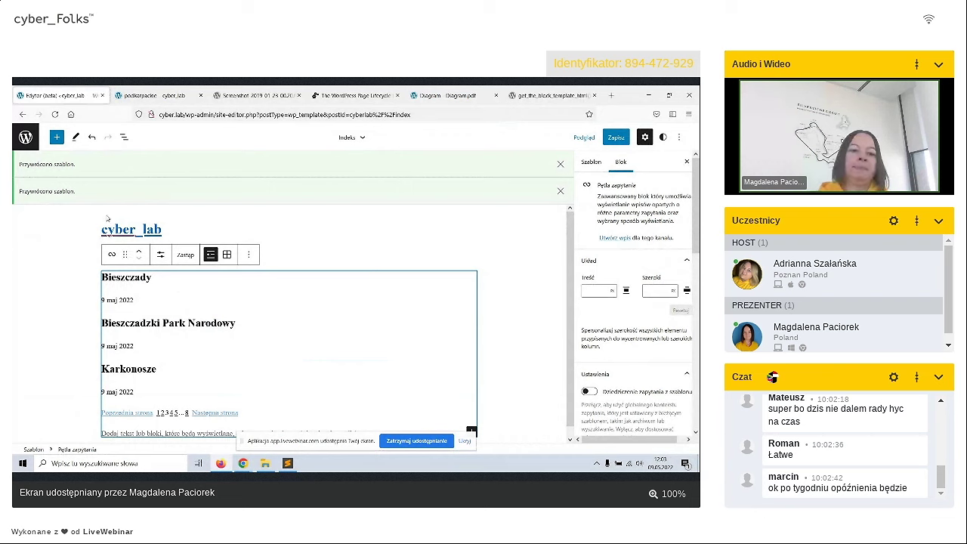
- Open the template's block list, expand Pętla zapytania and its Szablon wpisu to view the nested blocks, and collapse them
scroll(149, 311, down, 1)
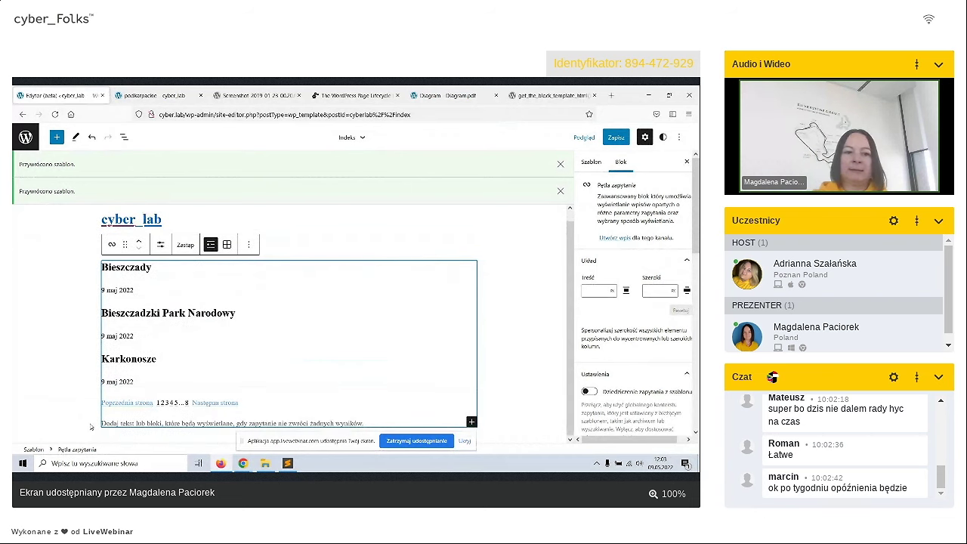
click(125, 137)
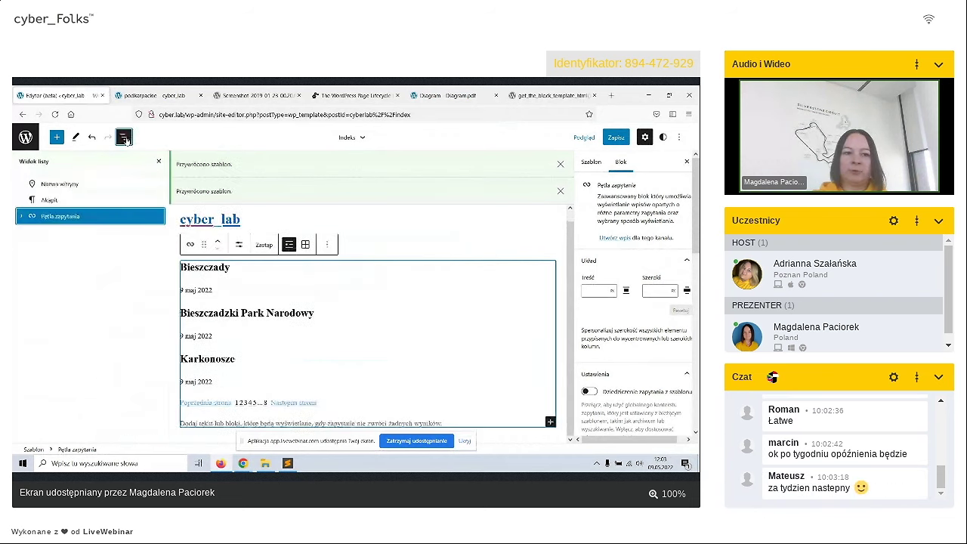
click(55, 218)
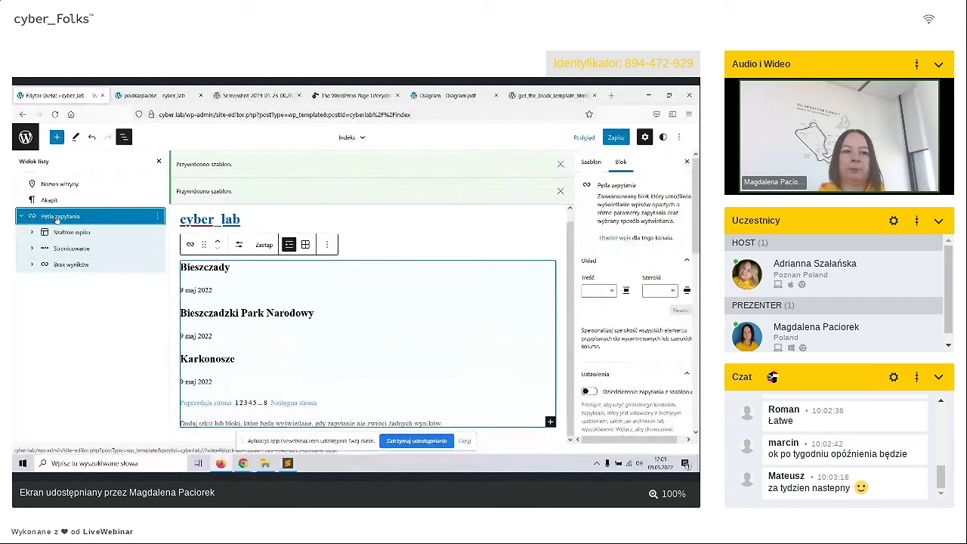
click(32, 234)
click(32, 233)
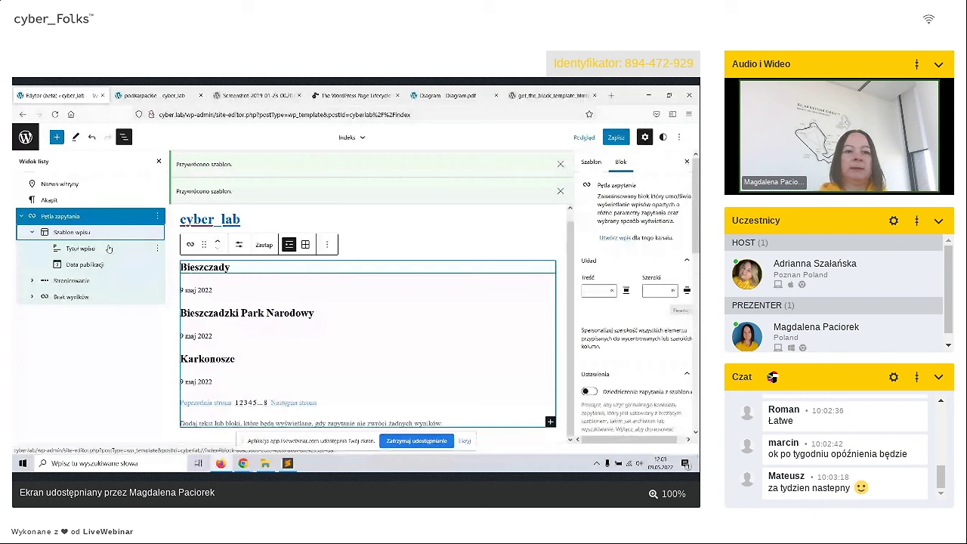
click(32, 232)
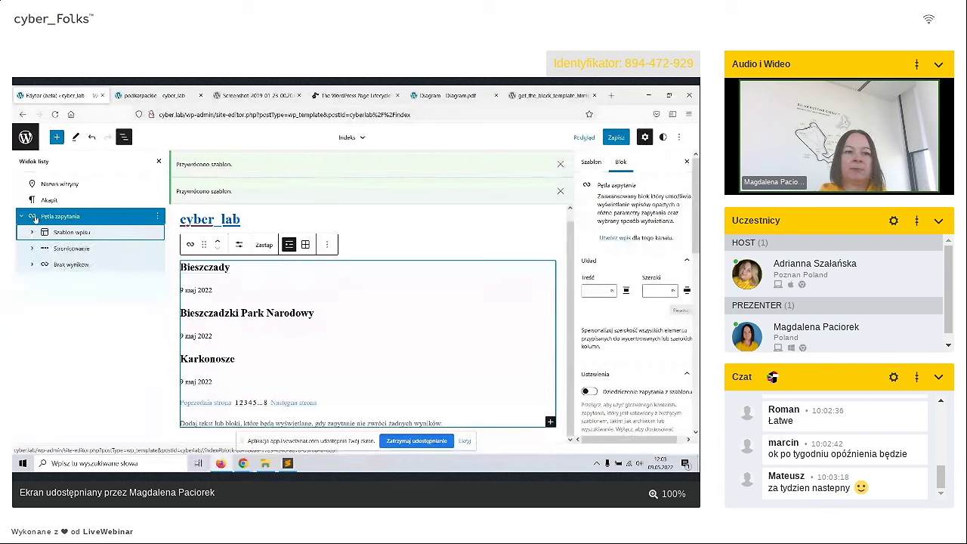
click(21, 217)
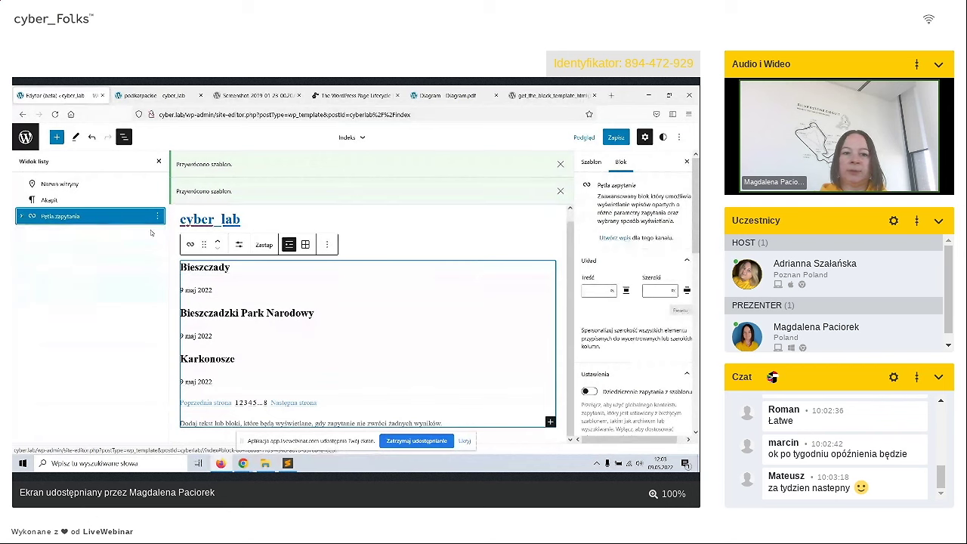
- Review the Pętla zapytania block's settings, including content type and sort order, and toggle the settings sidebar off and on
scroll(623, 202, down, 2)
scroll(622, 208, down, 1)
scroll(621, 216, down, 1)
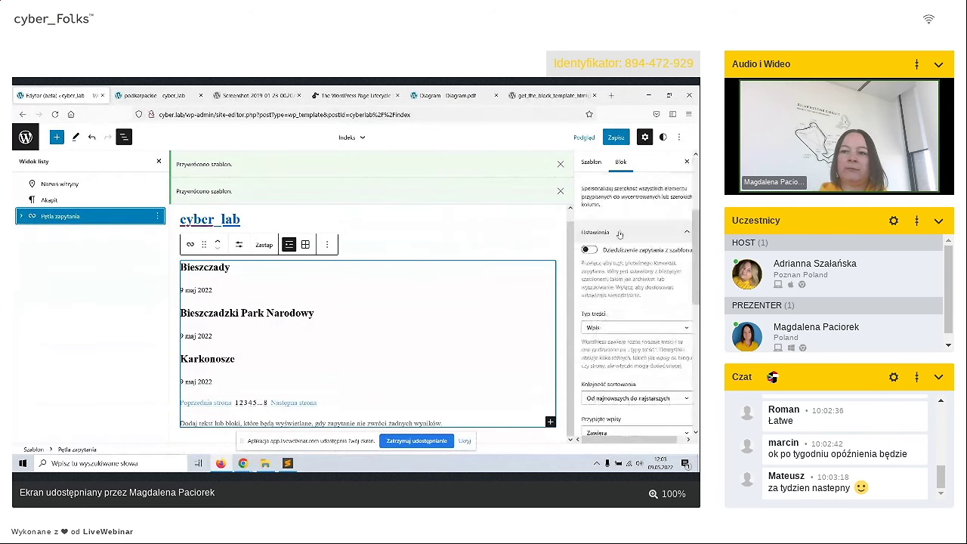
click(645, 138)
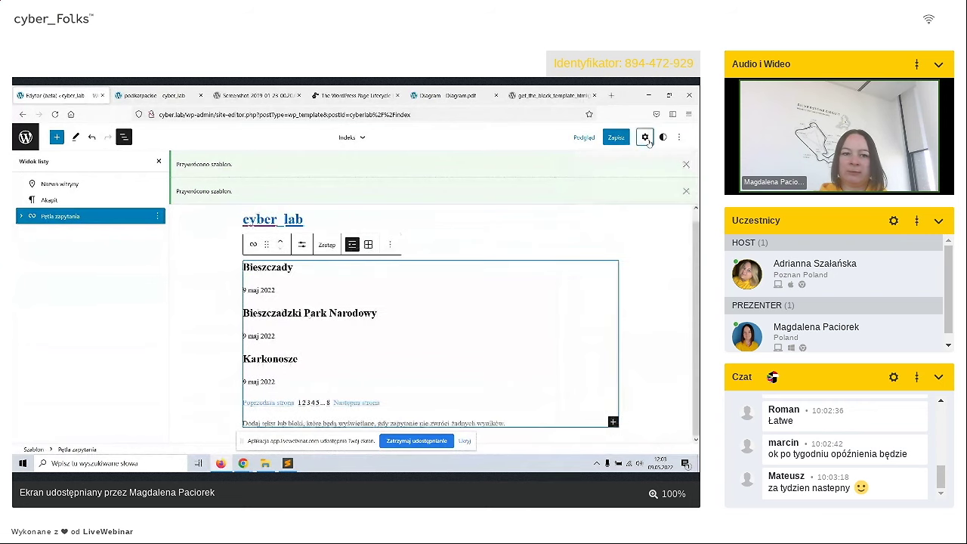
click(644, 138)
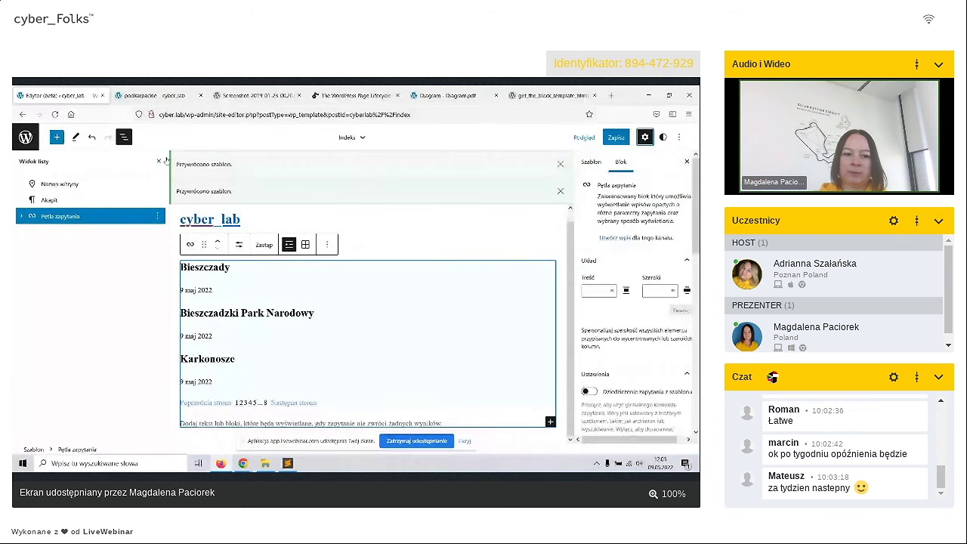
- Close the block list, turn on query inheritance from the template for the Pętla zapytania block, and save the Indeks template
click(159, 161)
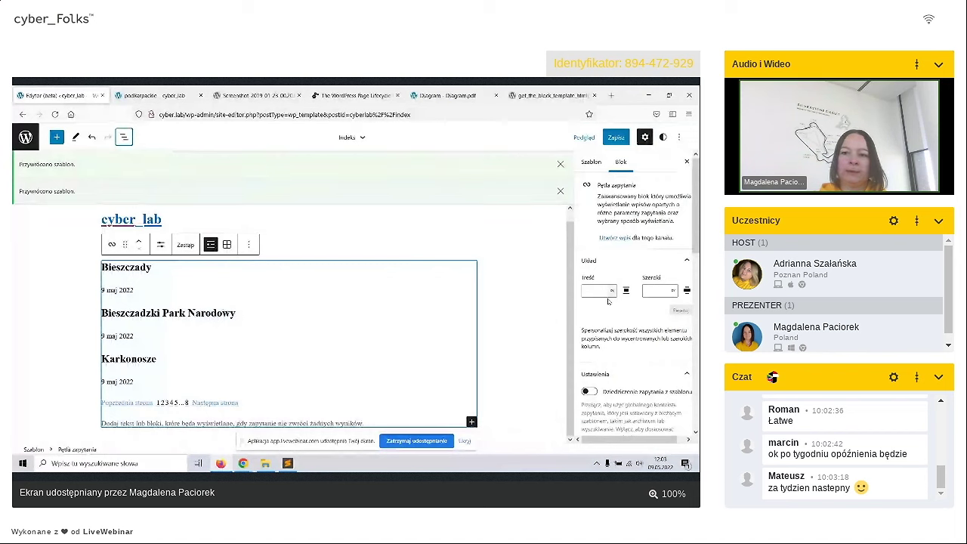
scroll(607, 304, down, 2)
scroll(607, 304, down, 1)
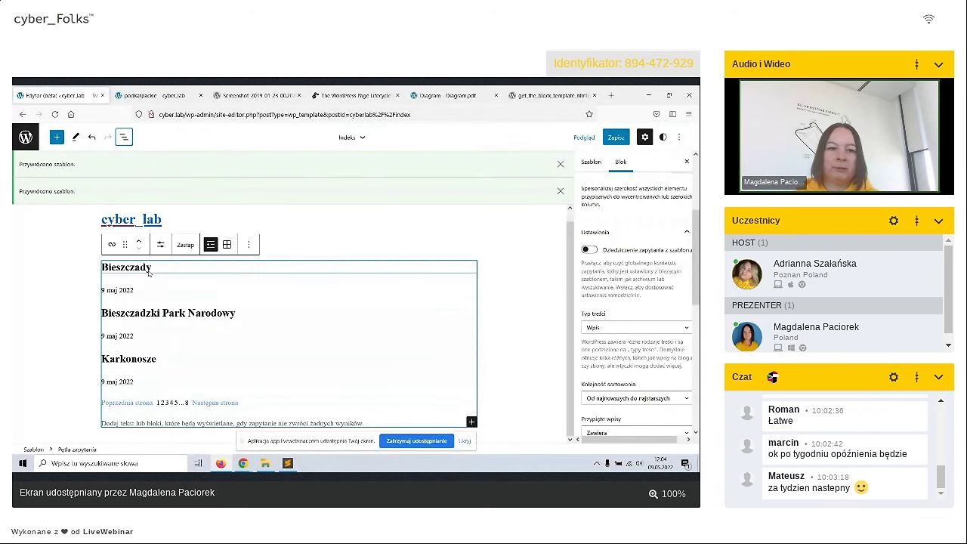
click(589, 250)
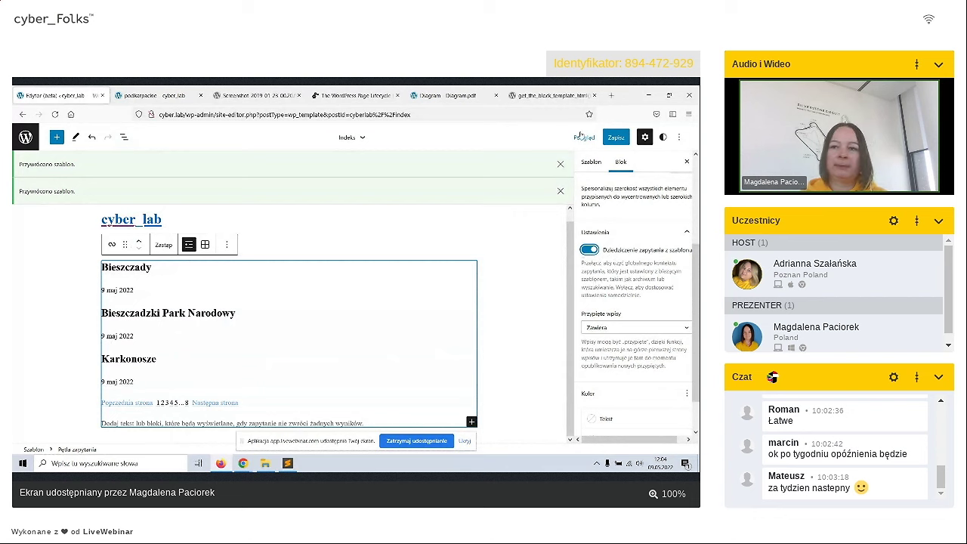
click(611, 136)
click(617, 140)
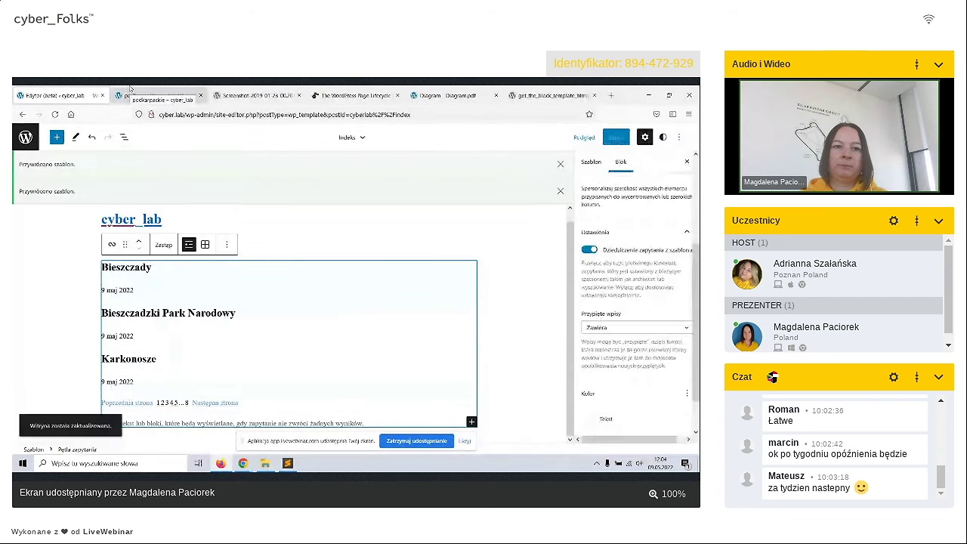
- Reload the podkarpackie tag page to check the posts listed under the inherited query, and return to the site editor
click(151, 95)
click(53, 115)
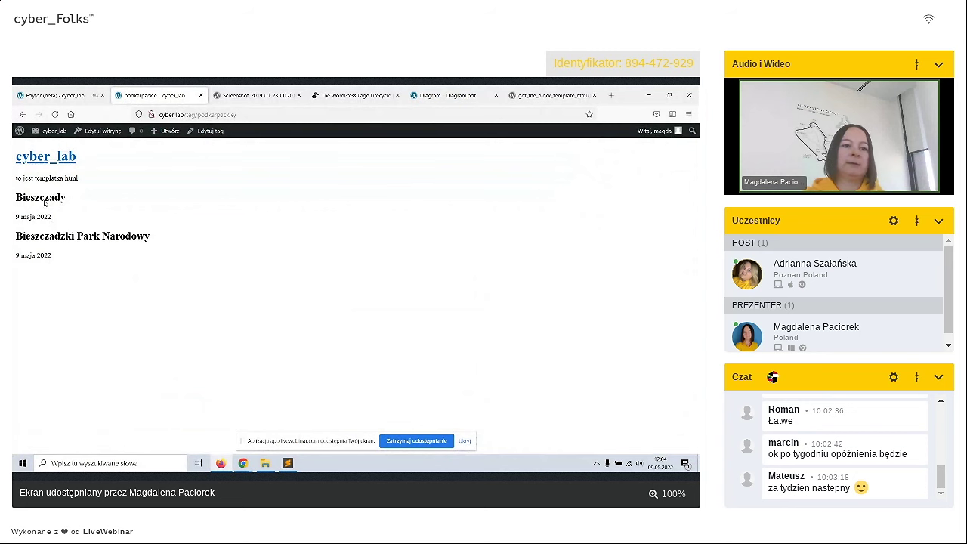
click(52, 88)
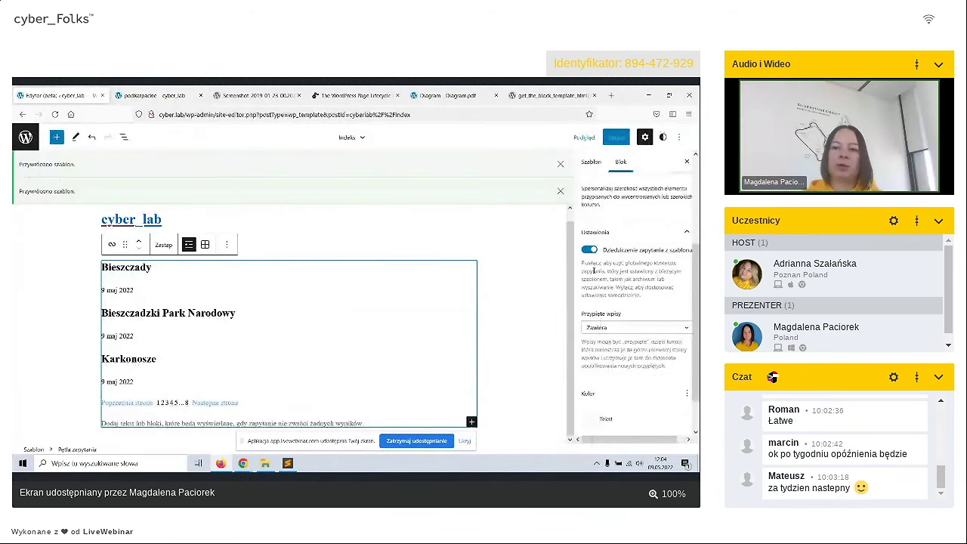
- Turn off query inheritance from the template for the Pętla zapytania block and dismiss both restored-template notices
click(588, 250)
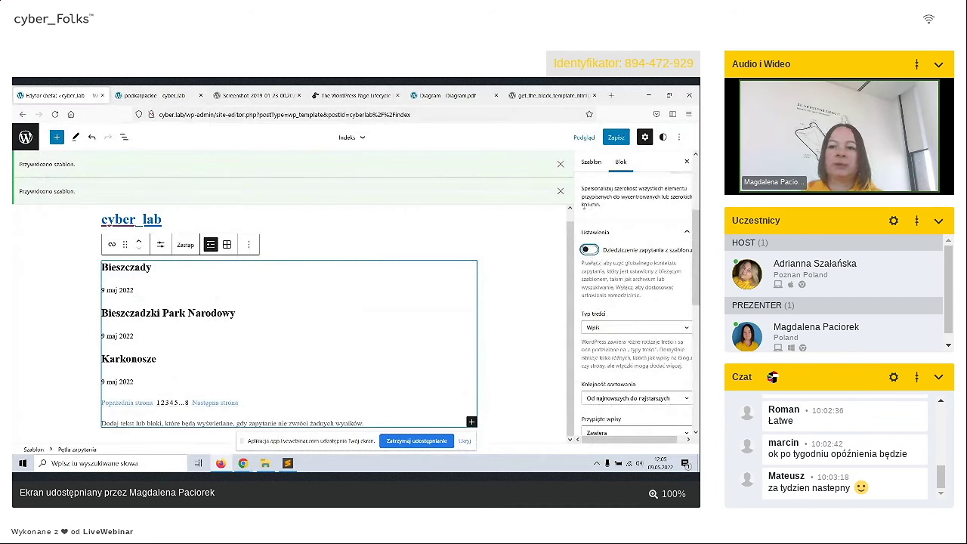
click(561, 190)
click(560, 164)
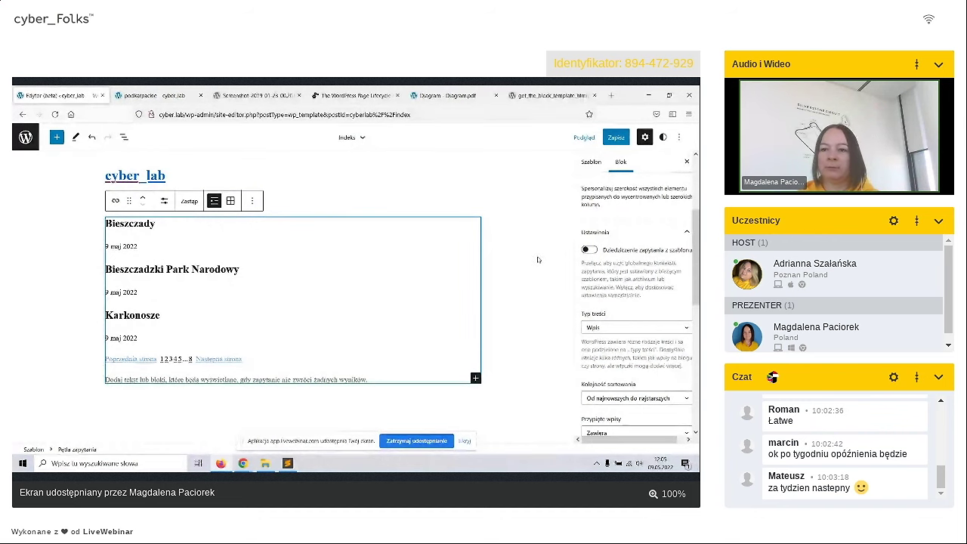
scroll(627, 283, down, 1)
scroll(627, 283, up, 1)
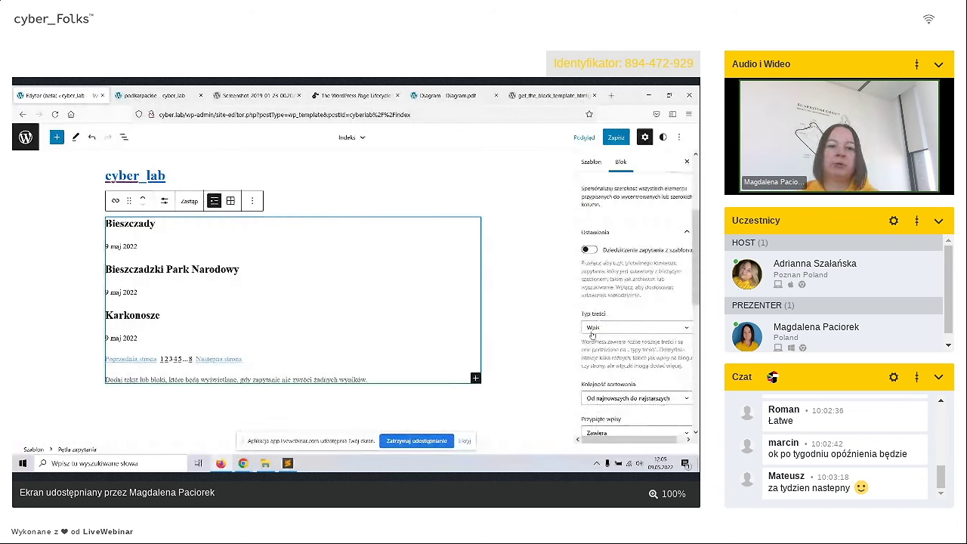
- Review the block's "Typ treści" options, and compare its settings with the podkarpackie tag page
click(597, 327)
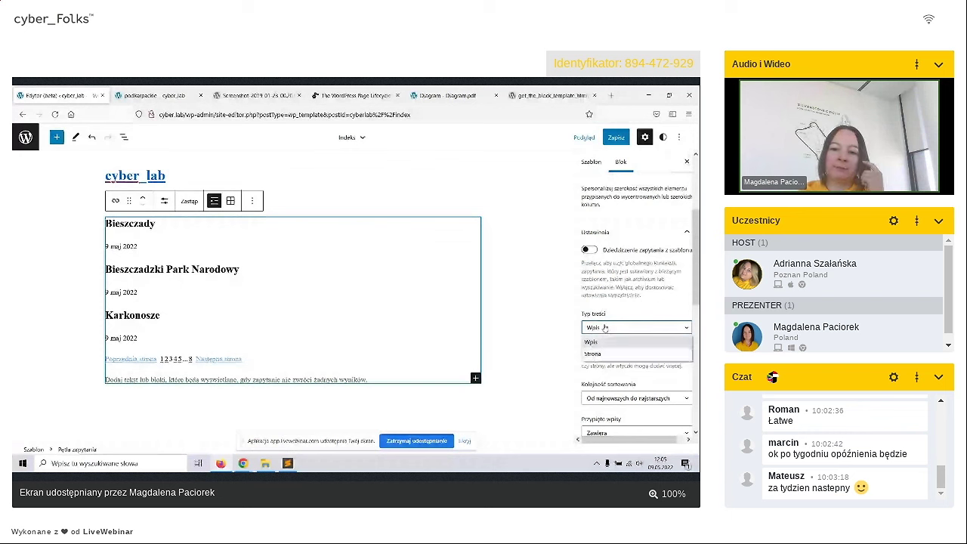
click(616, 318)
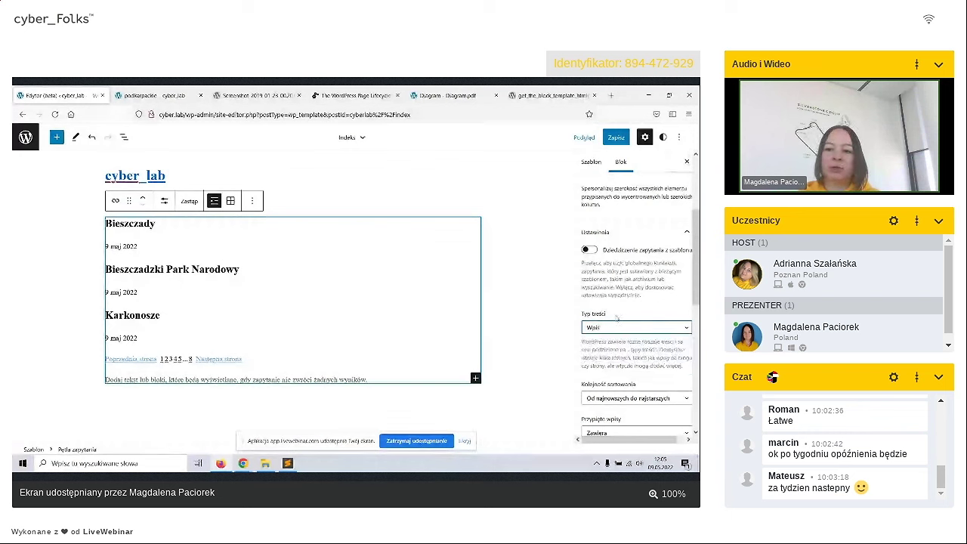
scroll(617, 318, down, 1)
scroll(617, 318, down, 2)
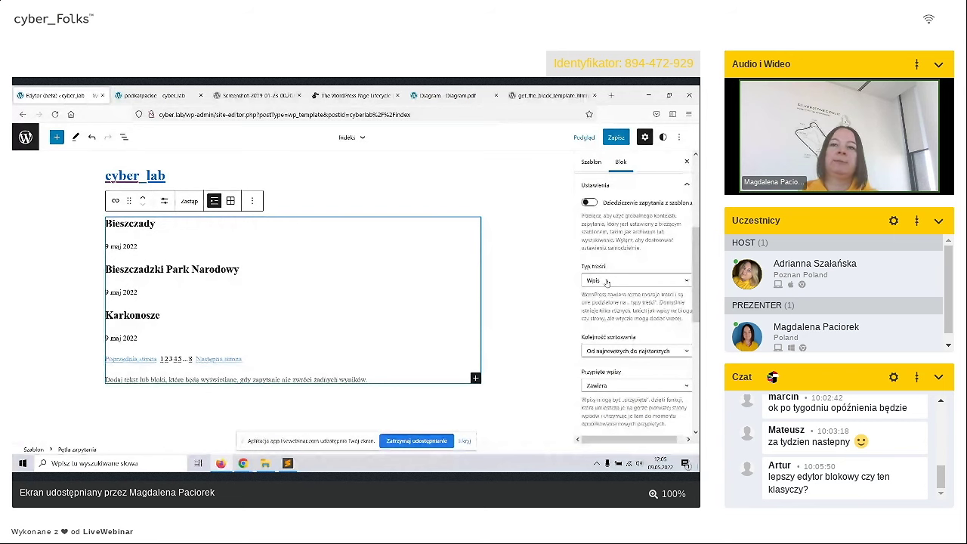
click(151, 98)
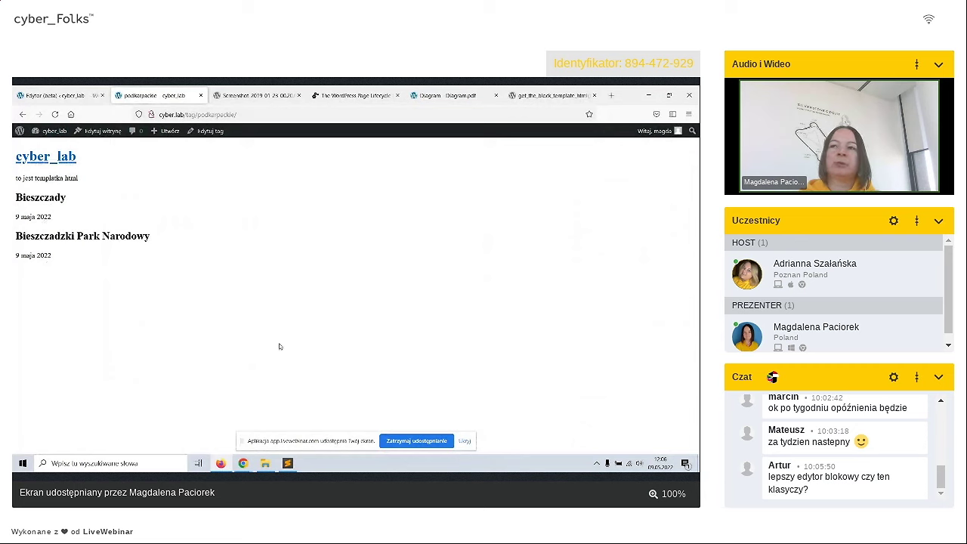
click(51, 95)
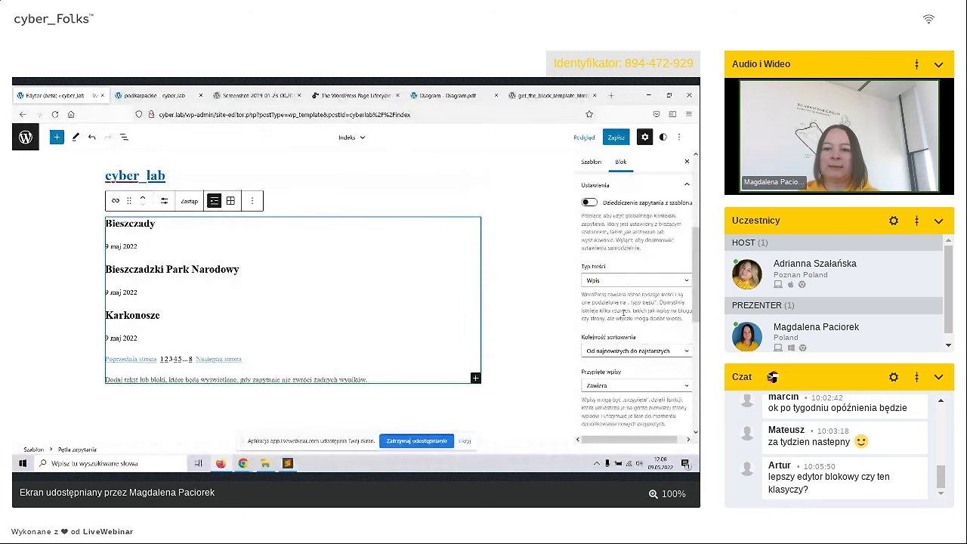
- Examine the block's "Kolejność sortowania" and "Przypięte wpisy" options, keeping the order "Od najnowszych do najstarszych"
scroll(628, 269, down, 1)
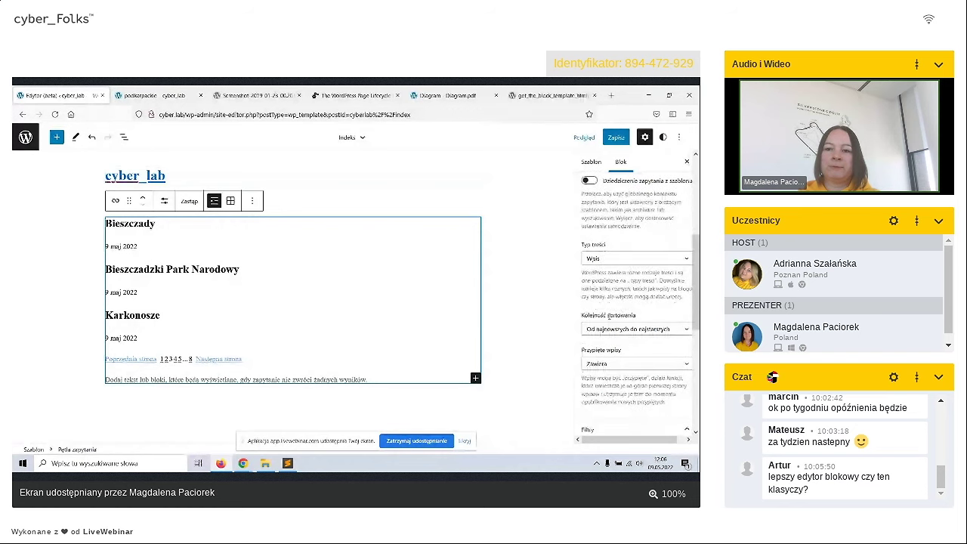
scroll(609, 316, down, 3)
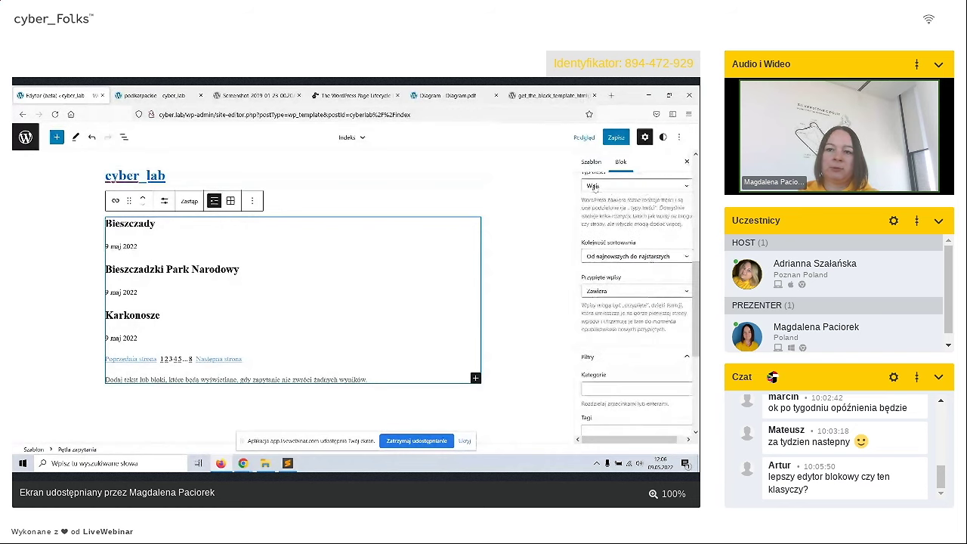
click(593, 259)
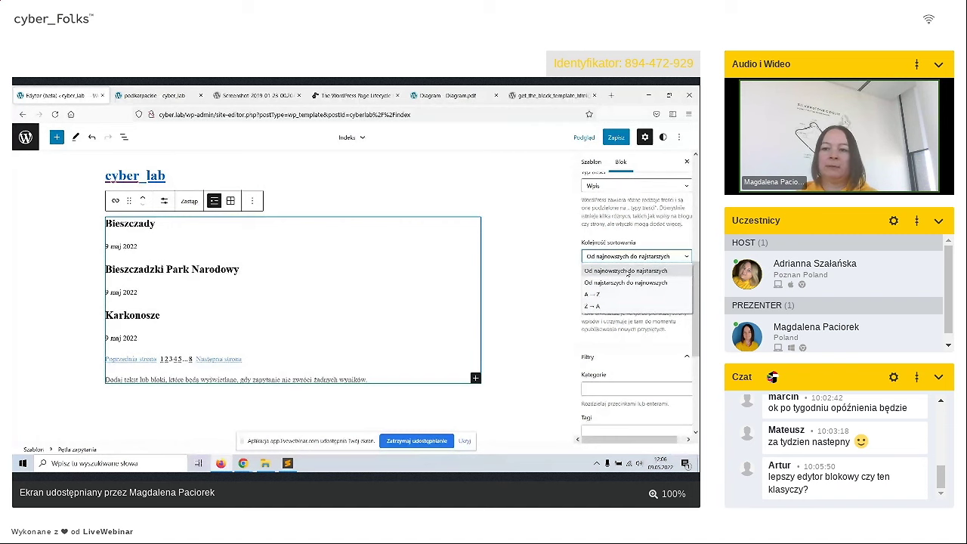
click(625, 234)
scroll(624, 242, up, 1)
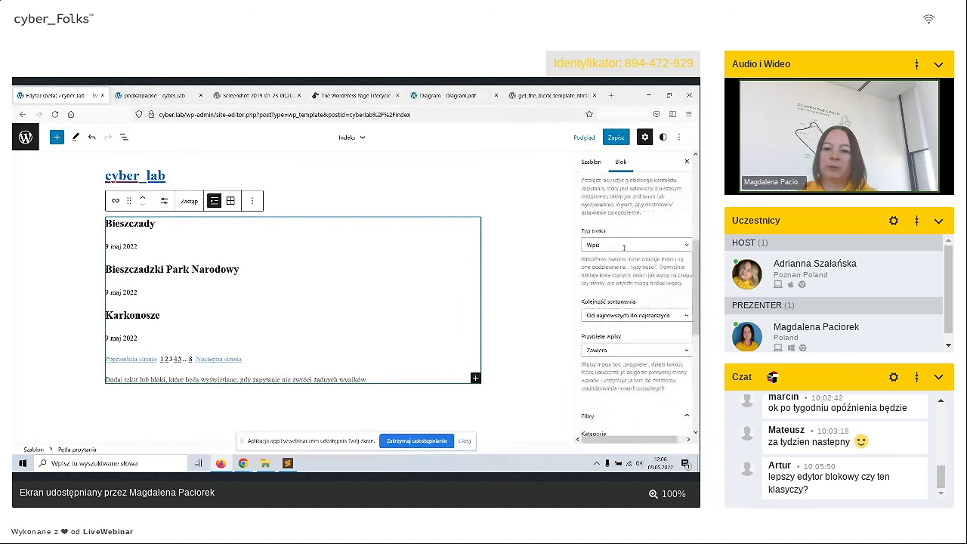
scroll(625, 248, down, 1)
click(601, 256)
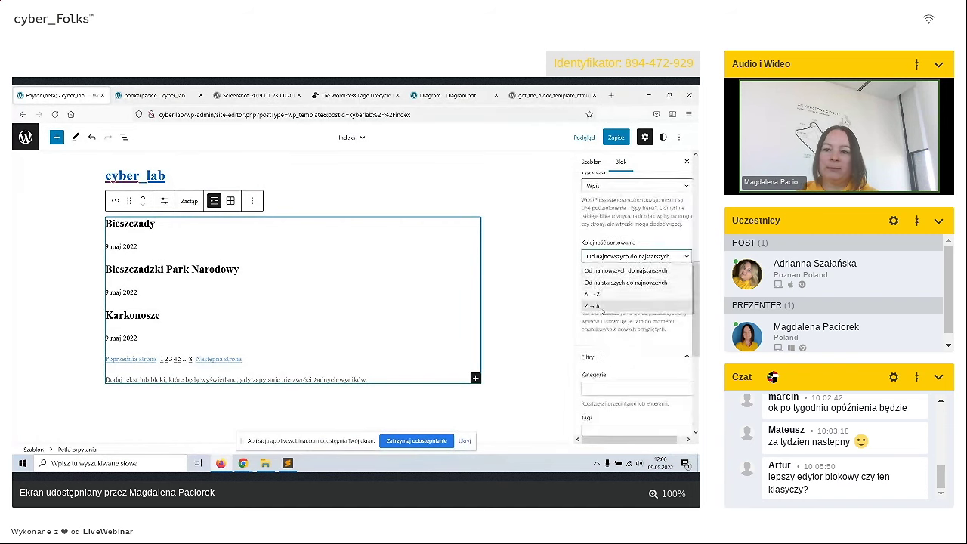
click(604, 270)
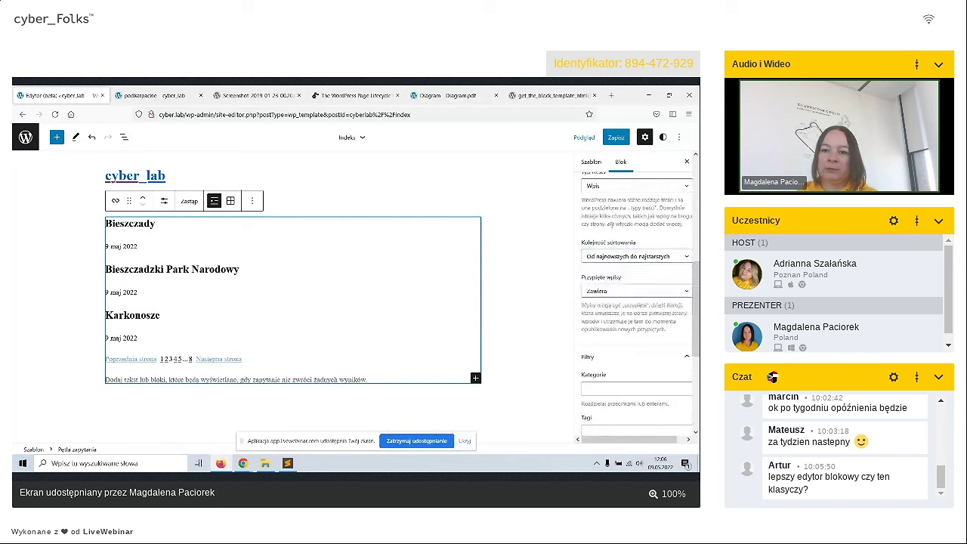
click(604, 292)
click(613, 296)
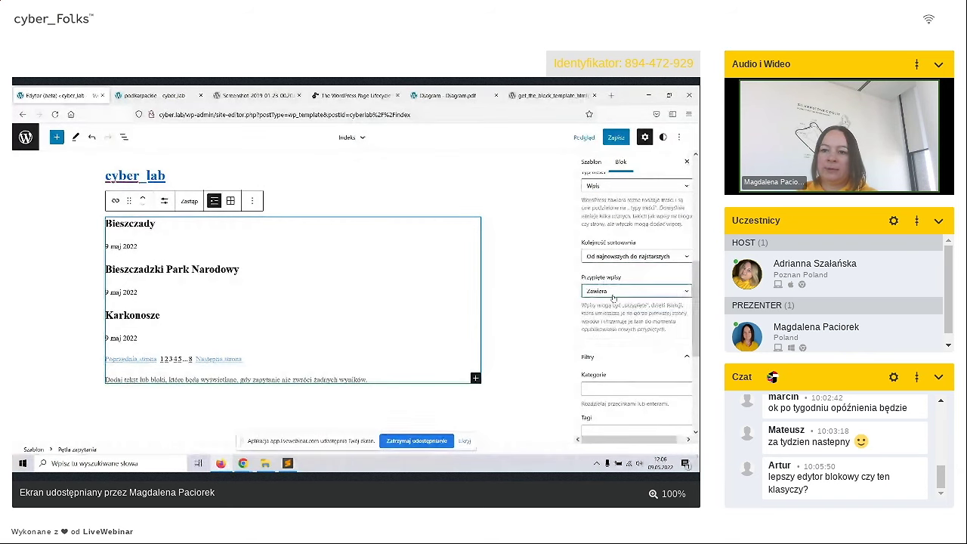
scroll(657, 324, down, 2)
scroll(657, 323, down, 2)
- Filter the Pętla zapytania block's posts by the tag dolnośląskie
click(598, 200)
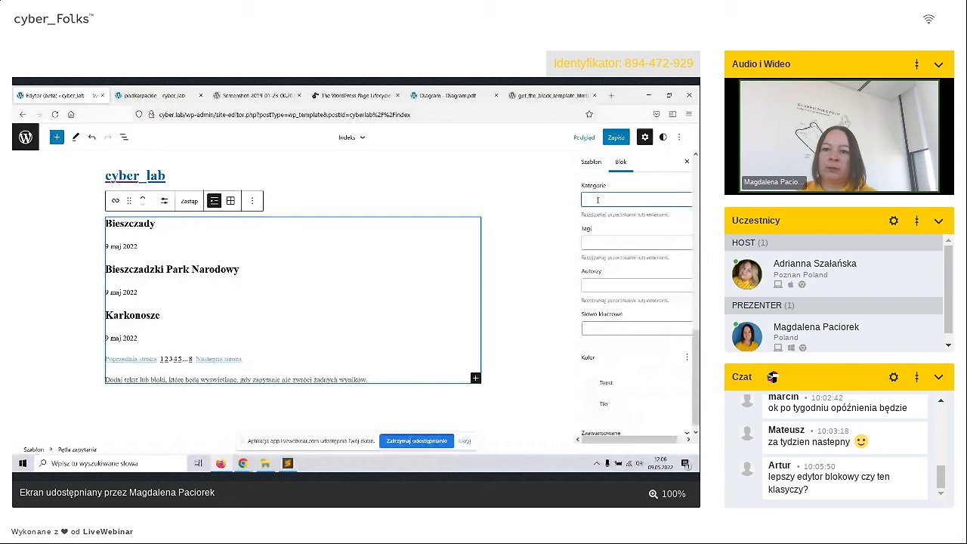
click(600, 240)
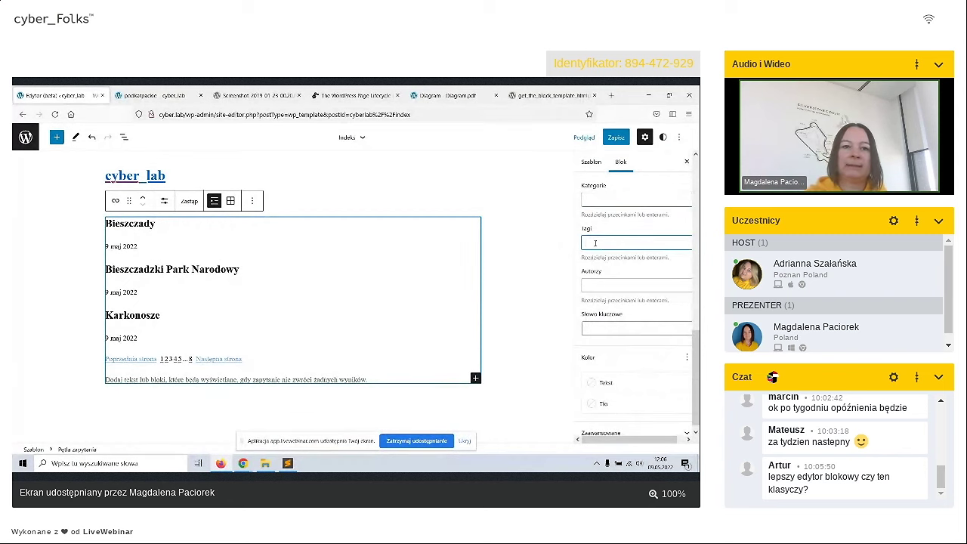
click(151, 95)
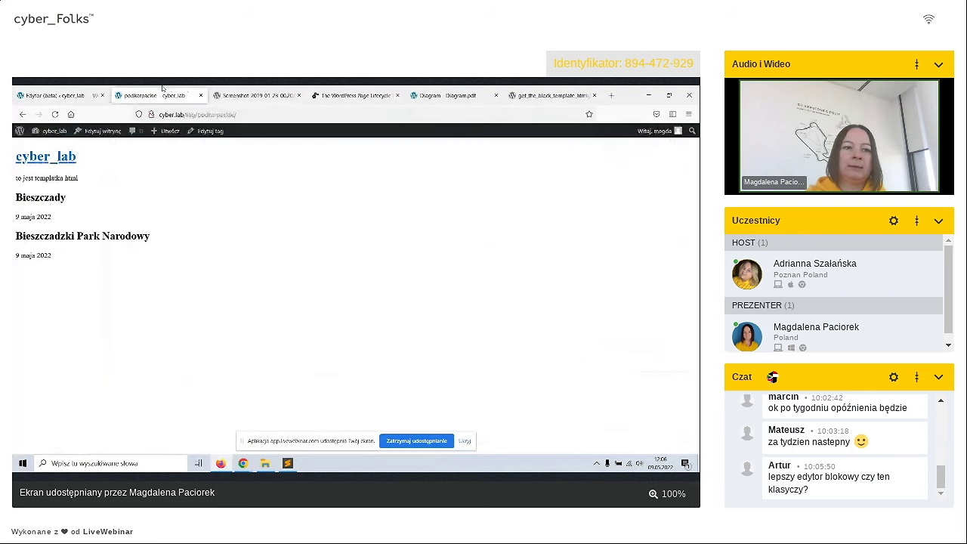
click(91, 92)
click(593, 242)
text(dolno)
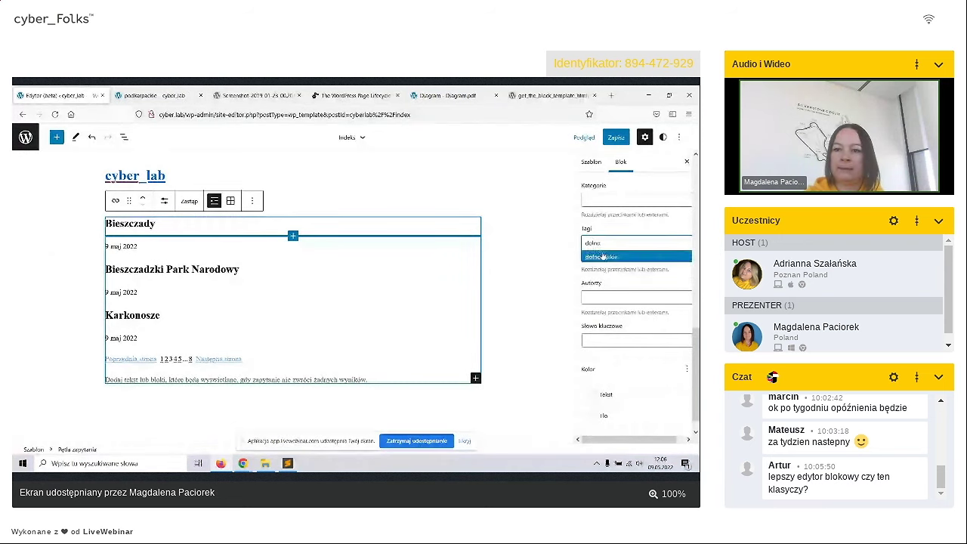
click(602, 256)
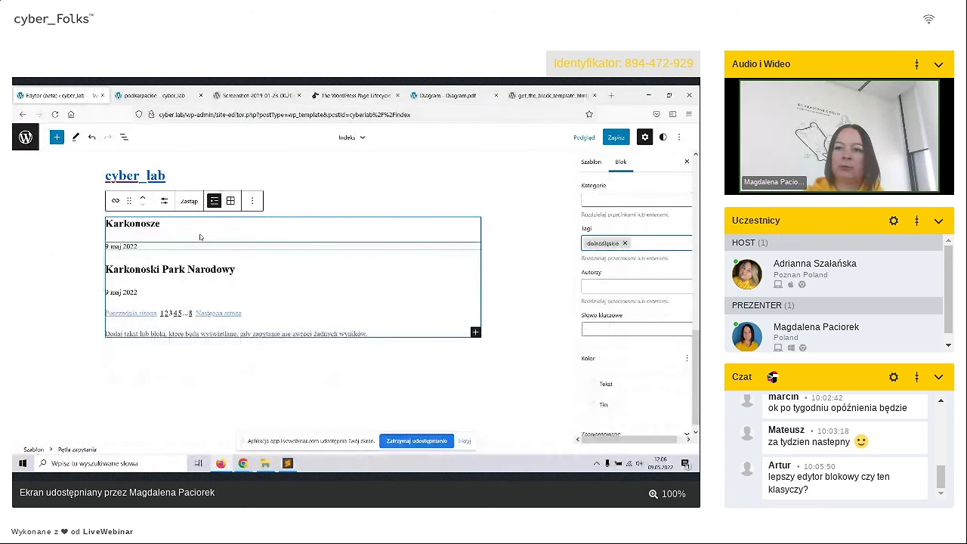
- Save the Indeks template and check the posts and address of the podkarpackie tag page
click(615, 139)
click(613, 135)
click(151, 96)
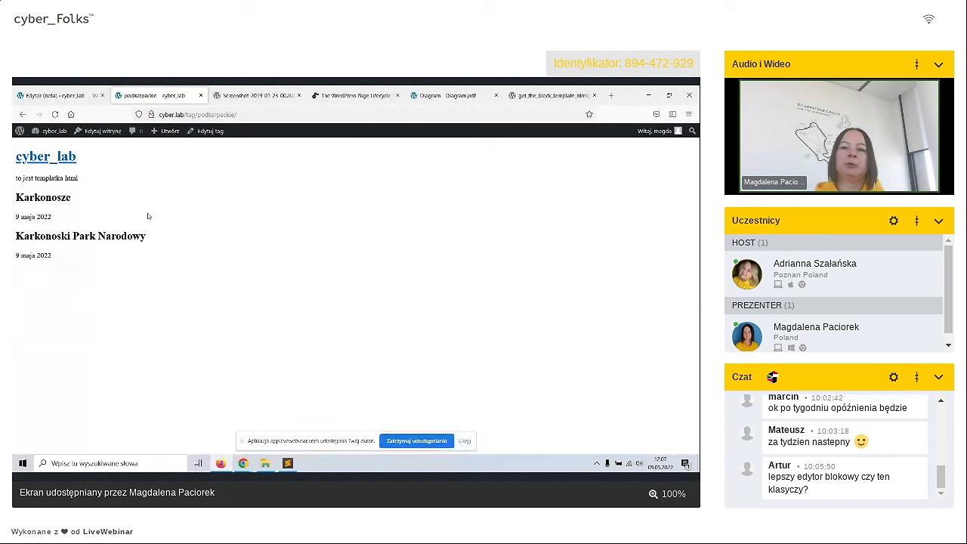
click(201, 115)
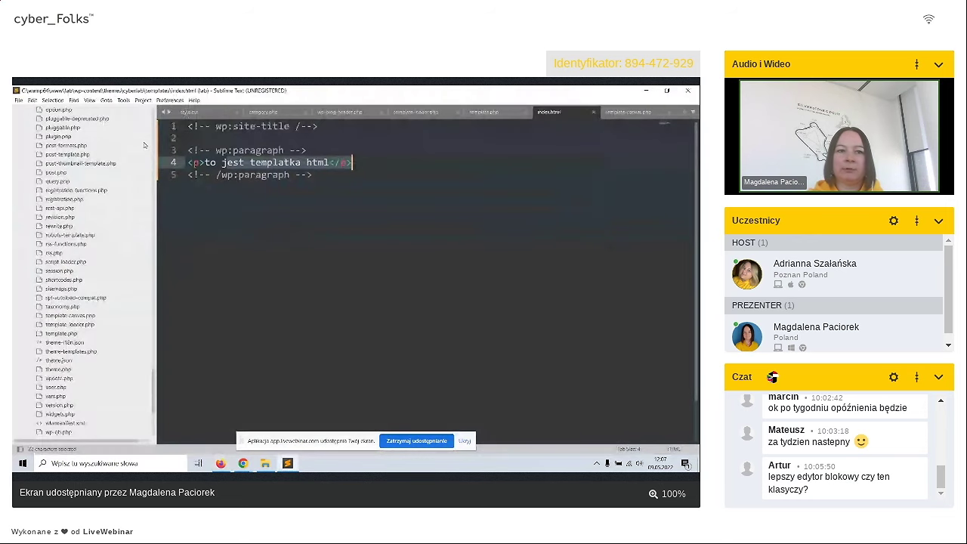
- Open the cyberlab theme's category.php in Sublime Text, examine its have_posts() loop, and return to the site editor in the browser
scroll(113, 250, up, 10)
drag(170, 337, 147, 183)
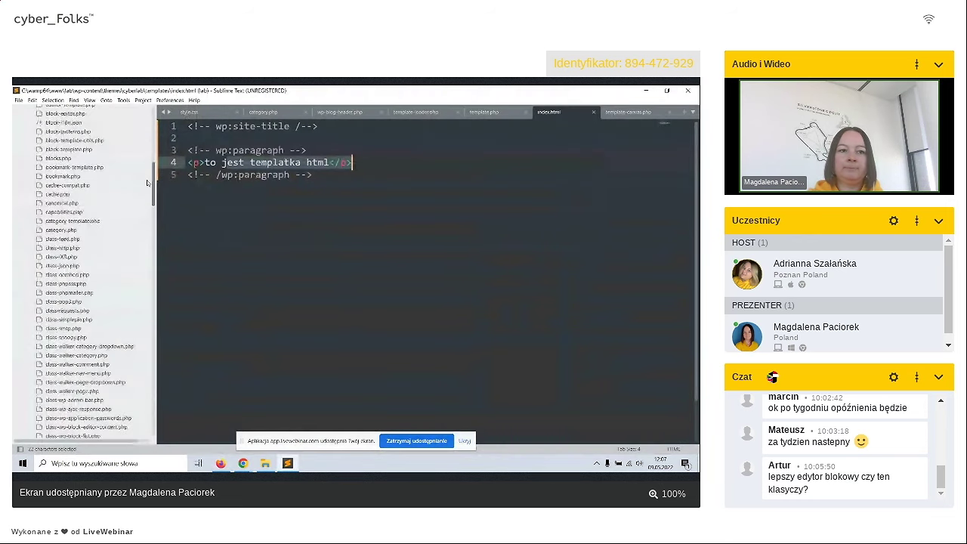
scroll(74, 216, up, 10)
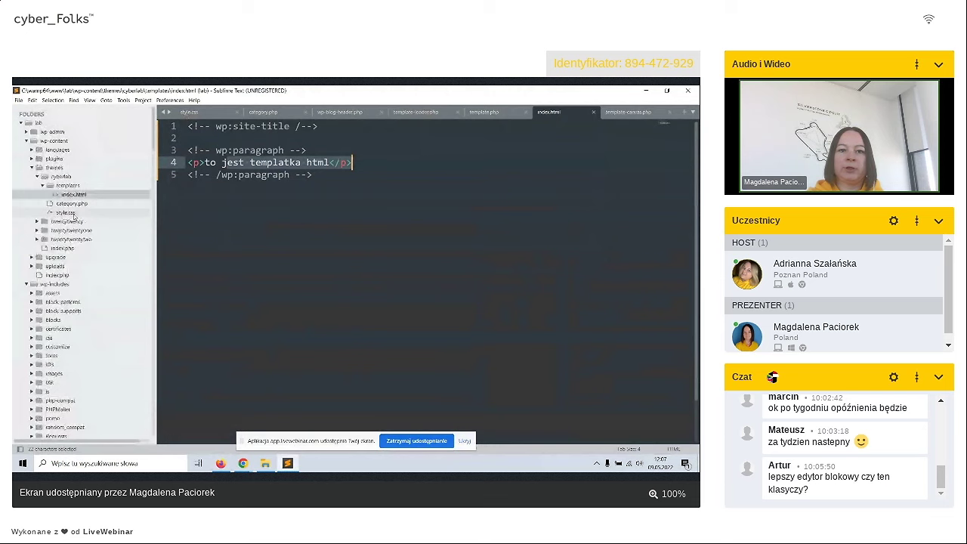
click(72, 204)
scroll(270, 193, up, 9)
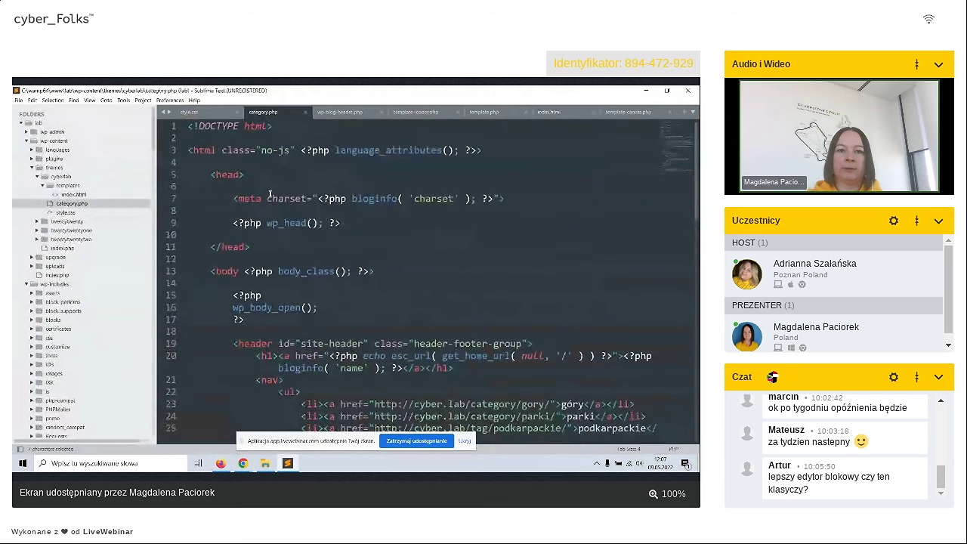
scroll(270, 193, down, 4)
scroll(243, 257, down, 5)
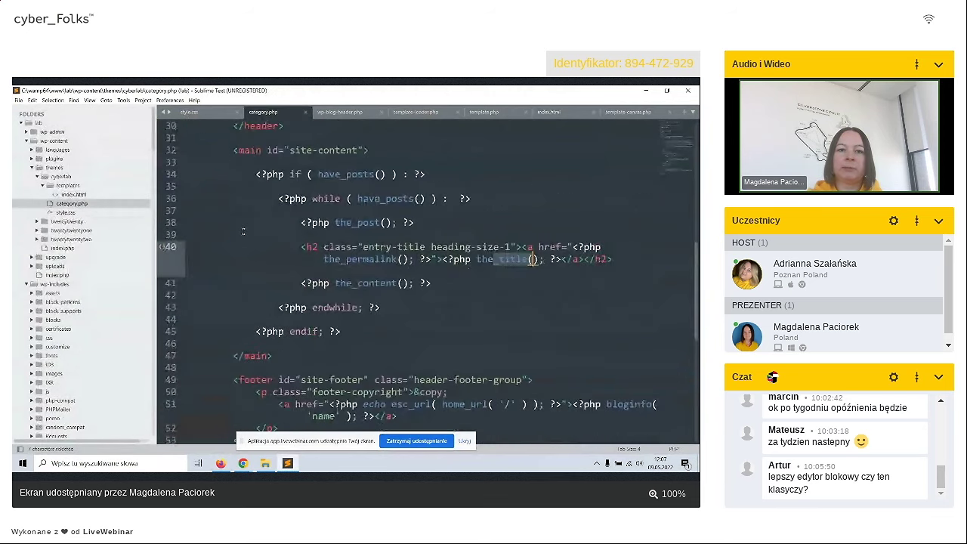
drag(318, 175, 386, 174)
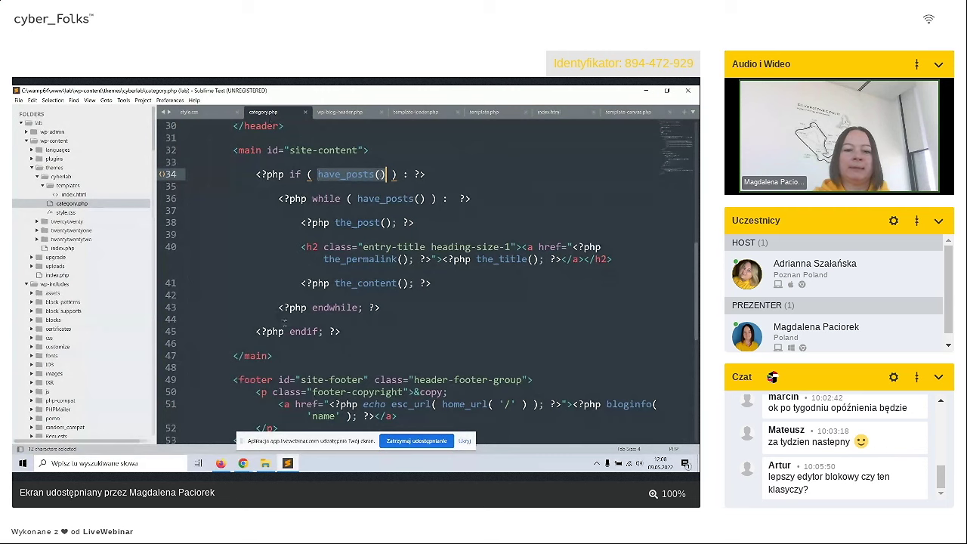
click(224, 464)
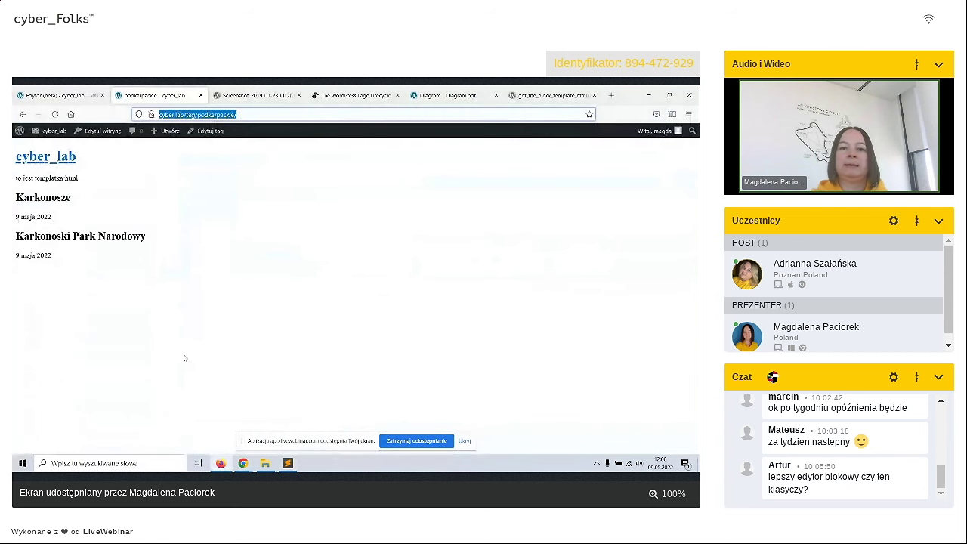
key(ctrl+Page_Up)
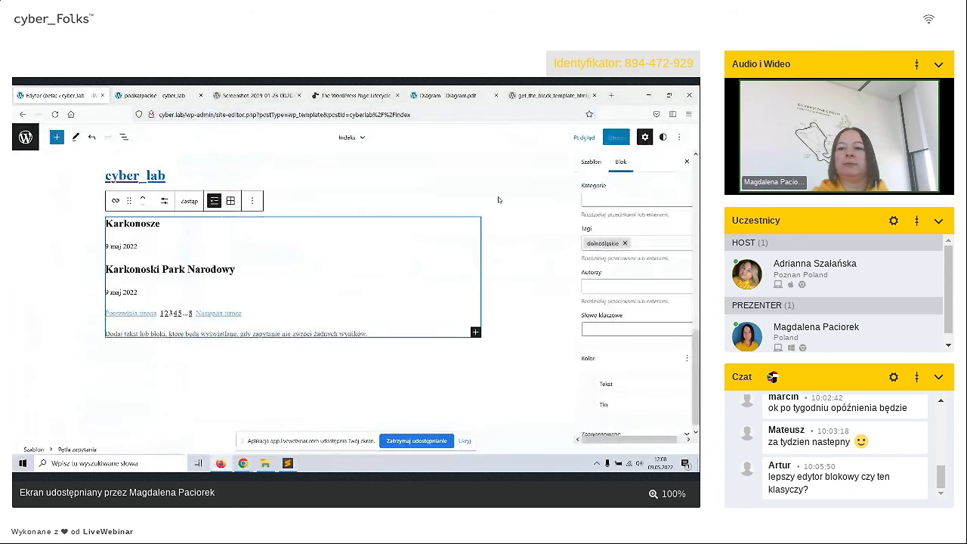
- Examine the Pętla zapytania block's query and layout settings and the site title and post title blocks, then reselect the Pętla zapytania block
scroll(646, 254, up, 5)
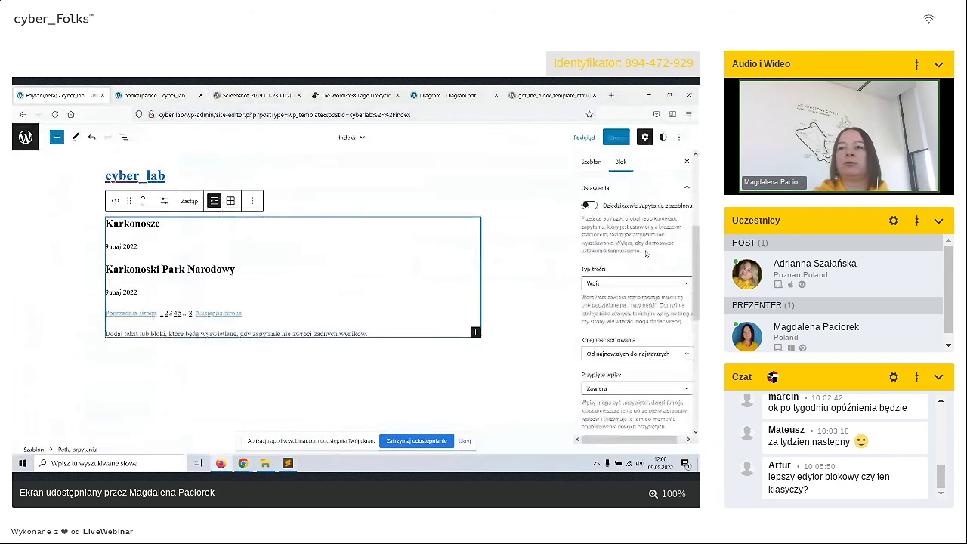
scroll(641, 259, up, 3)
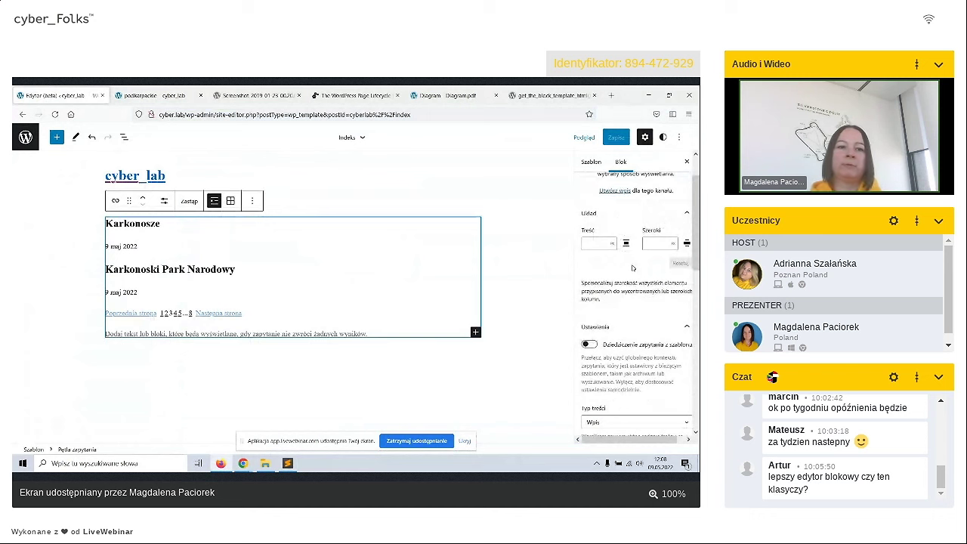
click(173, 179)
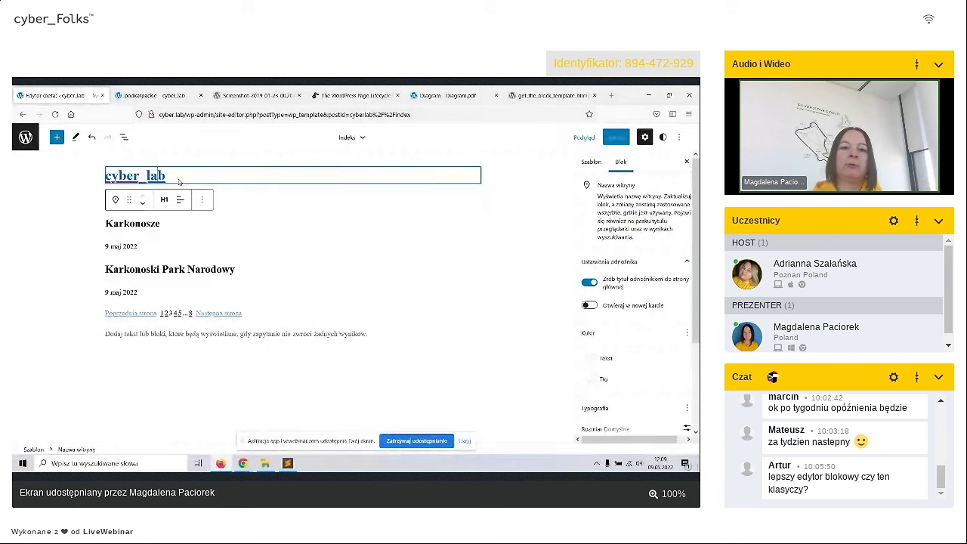
click(241, 221)
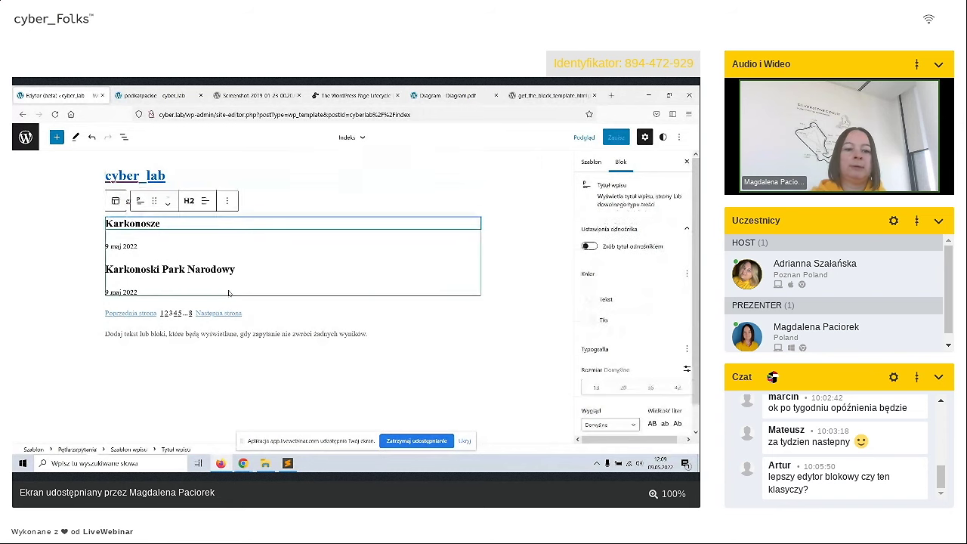
click(87, 452)
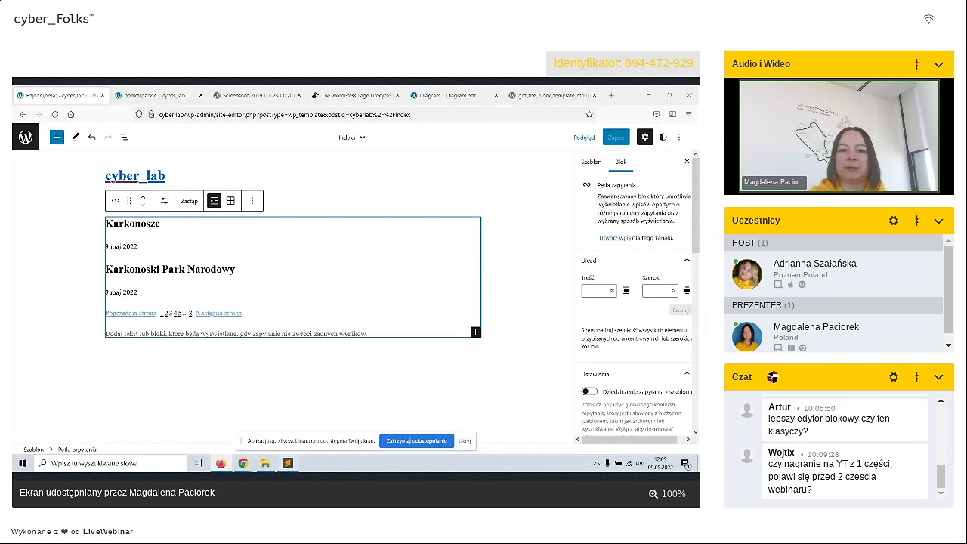
- Glance at the loop in category.php in Sublime Text, return to the site editor, and browse the block library down to the theme blocks
click(287, 463)
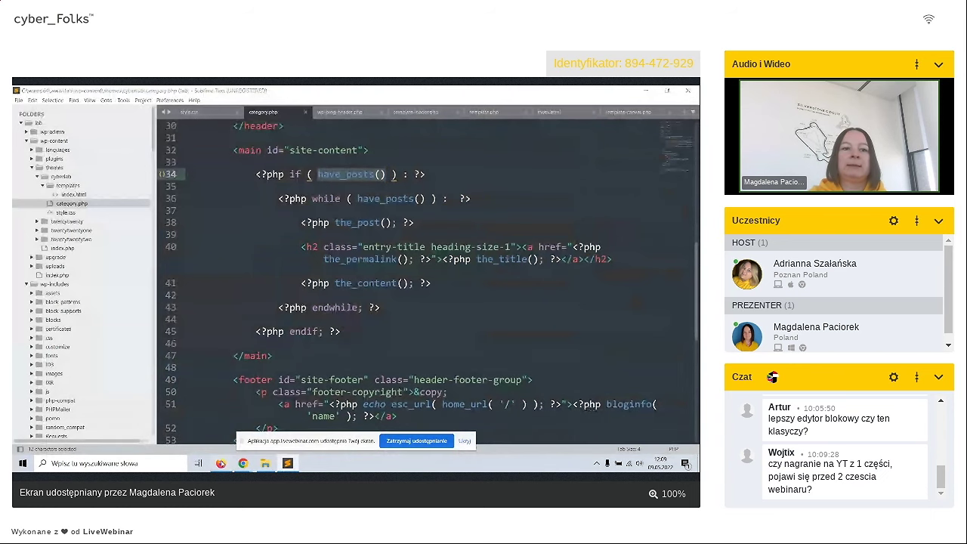
key(alt+Tab)
click(57, 137)
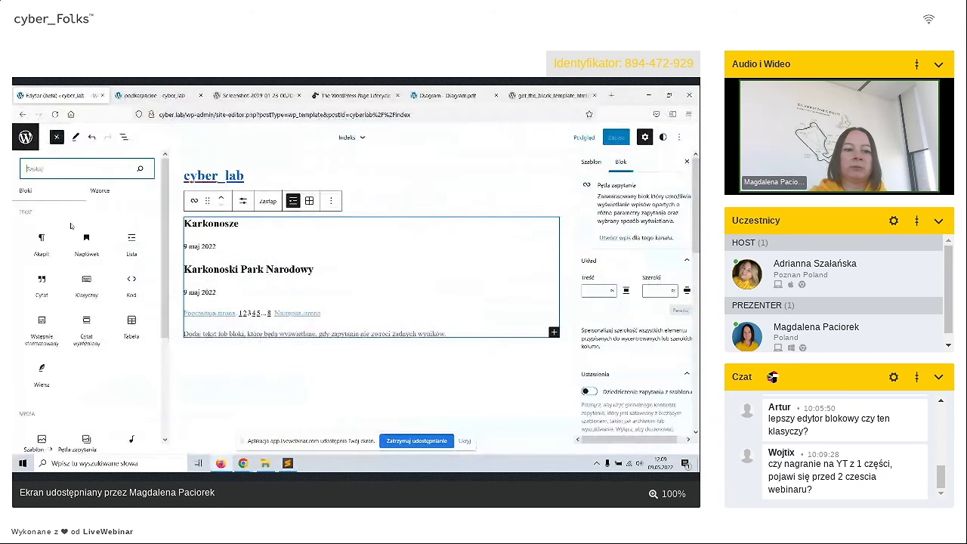
scroll(106, 353, down, 4)
scroll(105, 353, down, 4)
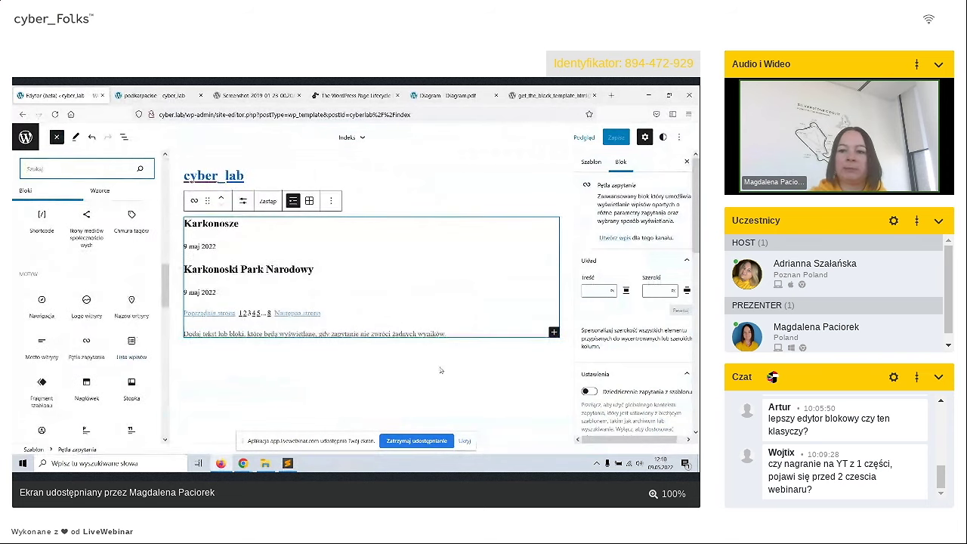
- Turn on "Dziedziczenie zapytania z szablonu" for the Pętla zapytania block and save the Indeks template
scroll(616, 297, down, 3)
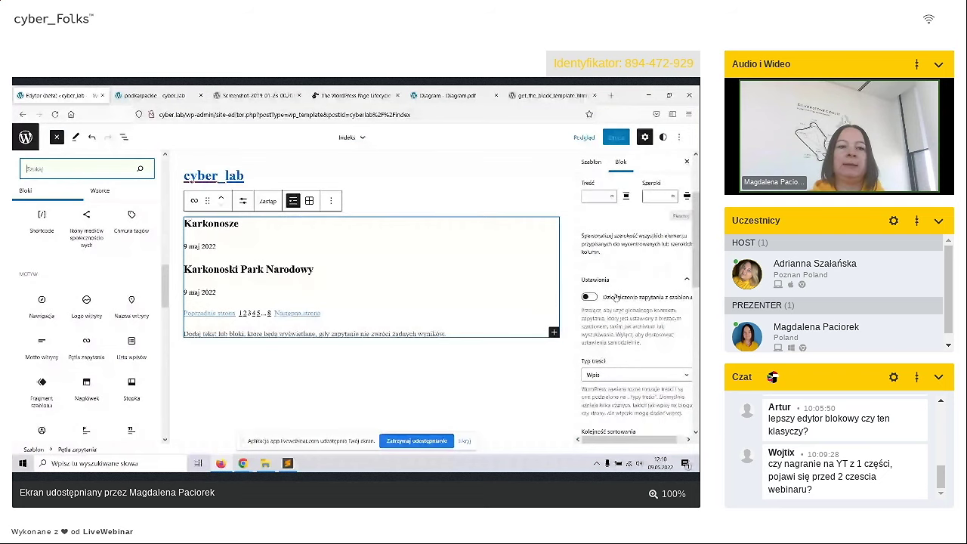
click(616, 298)
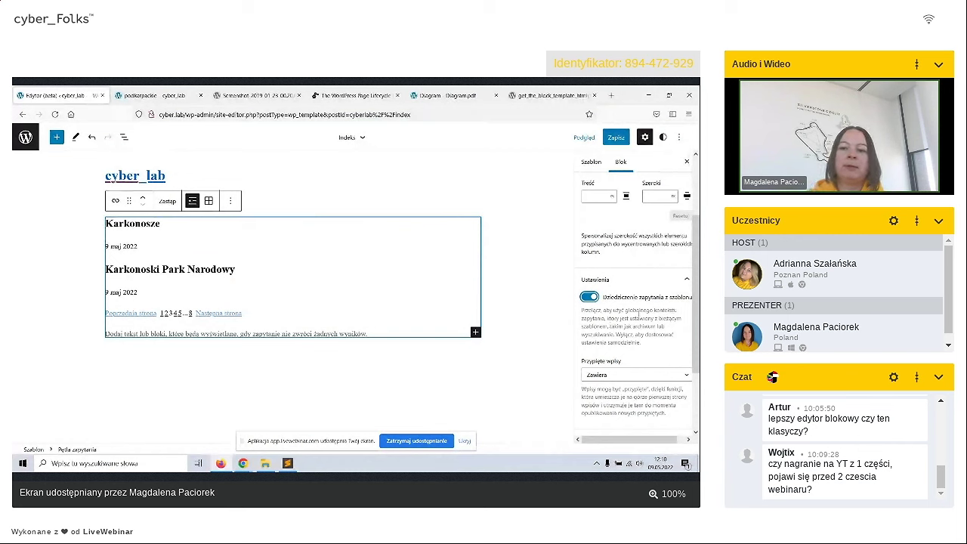
click(620, 138)
click(604, 138)
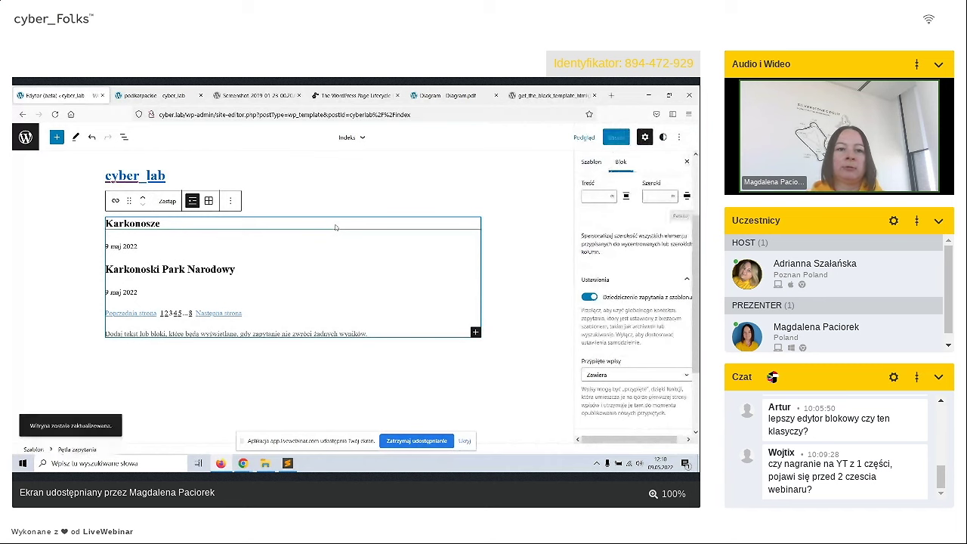
- Reload the podkarpackie tag page, compare it with the Indeks template, and review the Pętla zapytania block's inherited-query settings
click(159, 93)
key(F5)
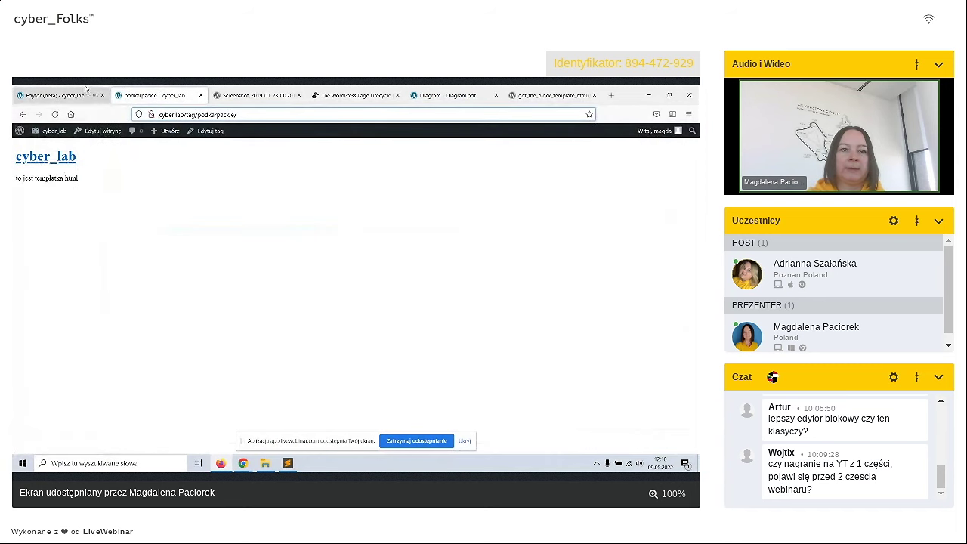
click(85, 90)
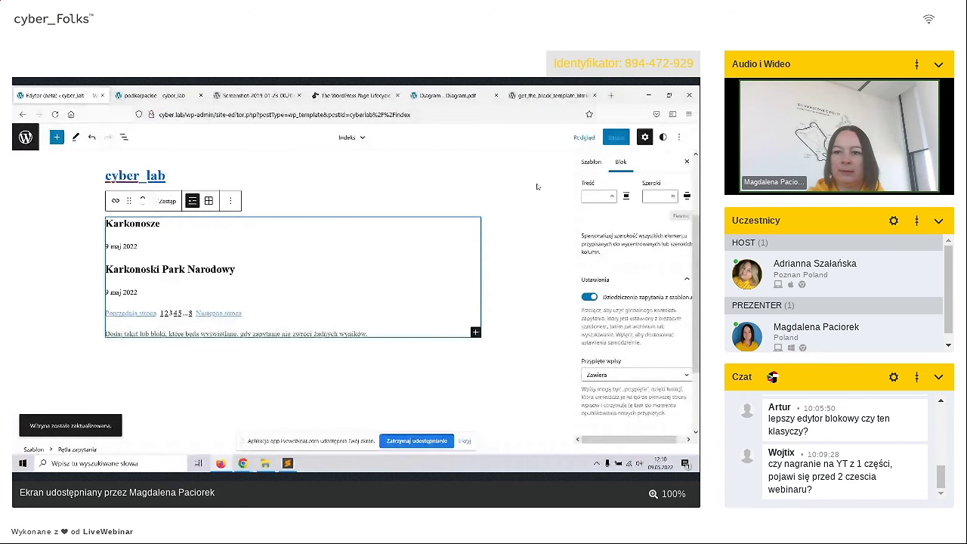
click(144, 90)
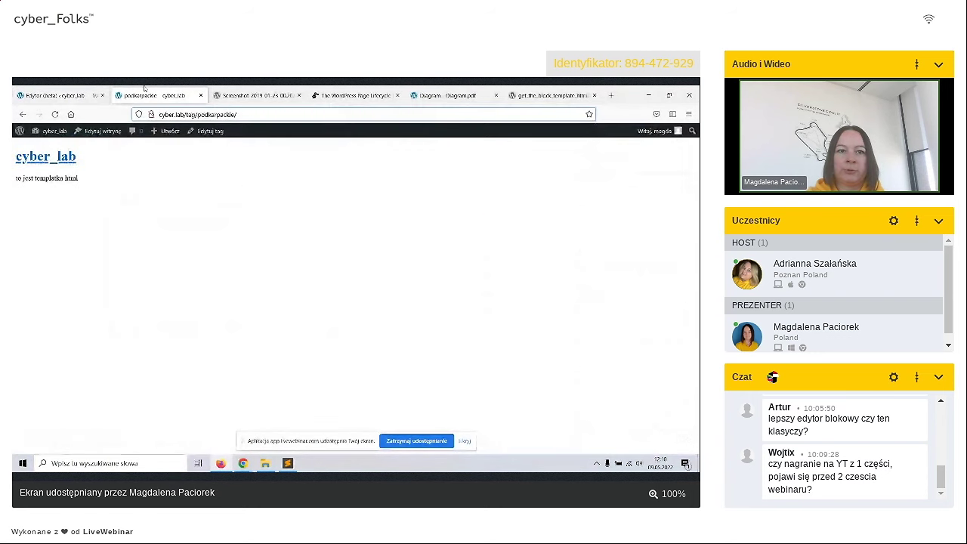
click(53, 90)
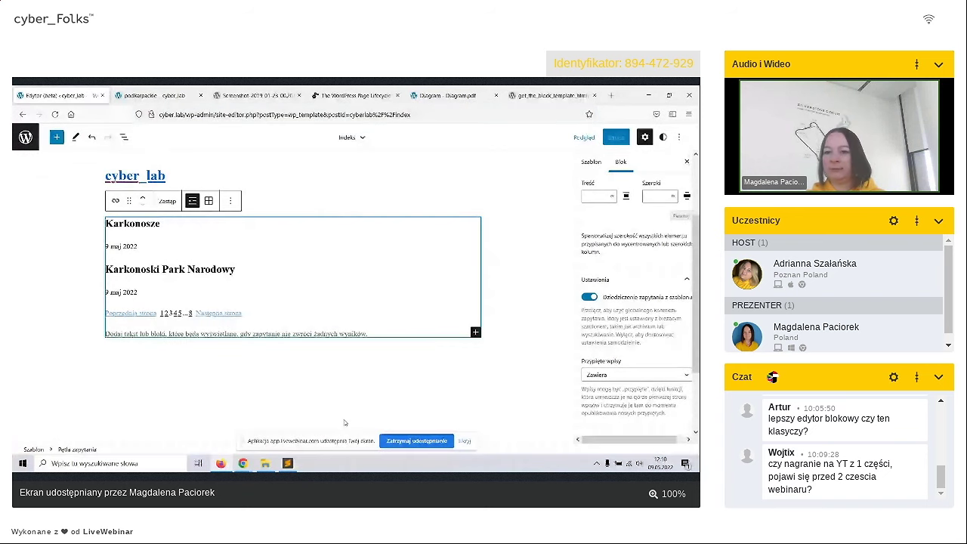
scroll(604, 365, down, 1)
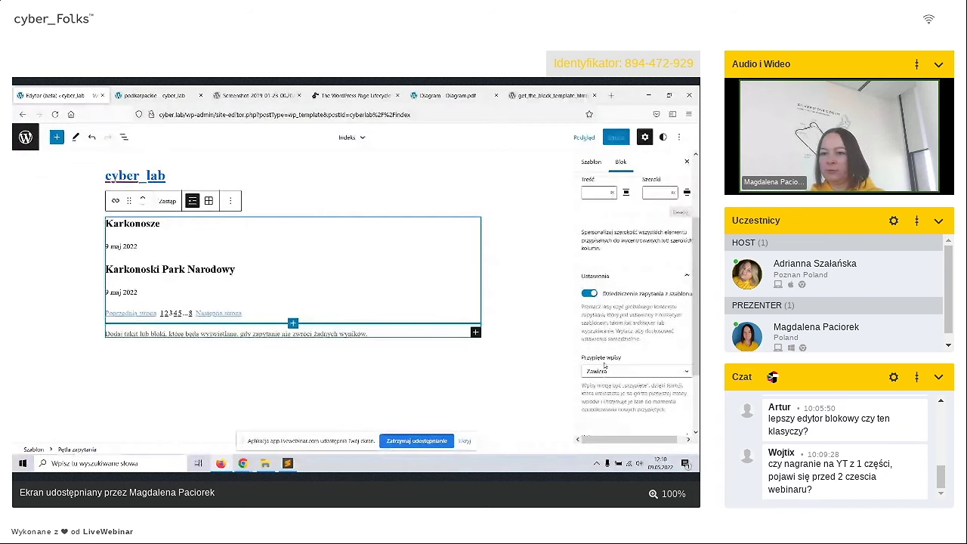
scroll(605, 366, down, 2)
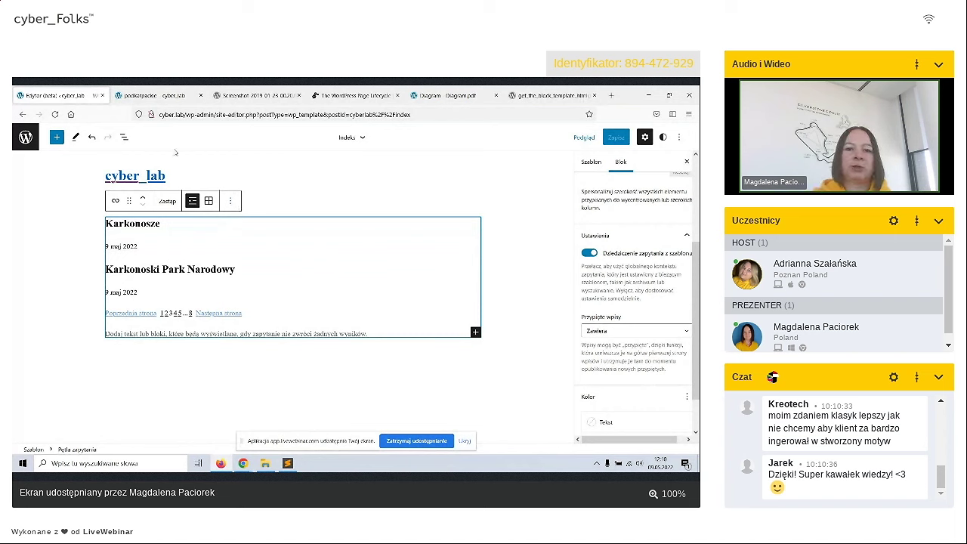
- Open the Szablony list, display the template types that can be added, and check them against the podkarpackie tag page
click(111, 179)
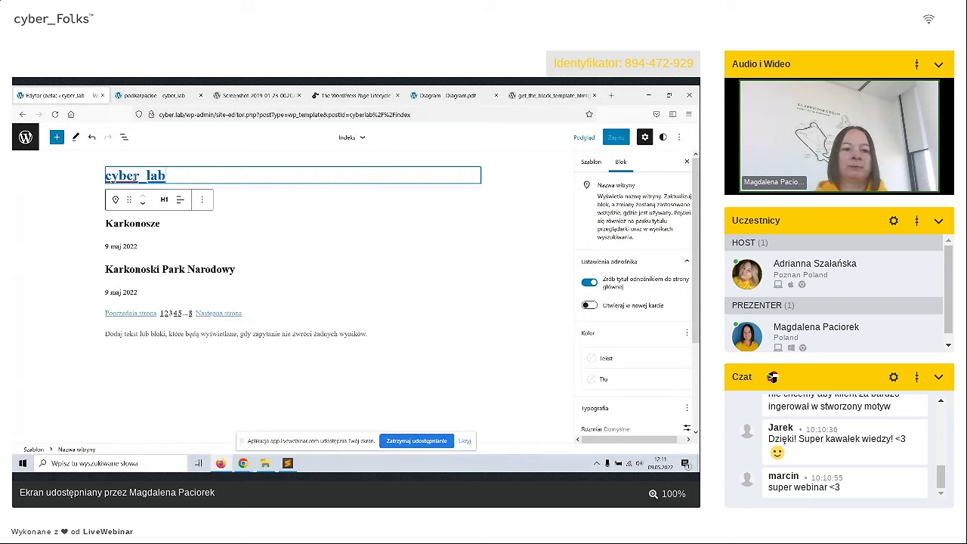
click(25, 137)
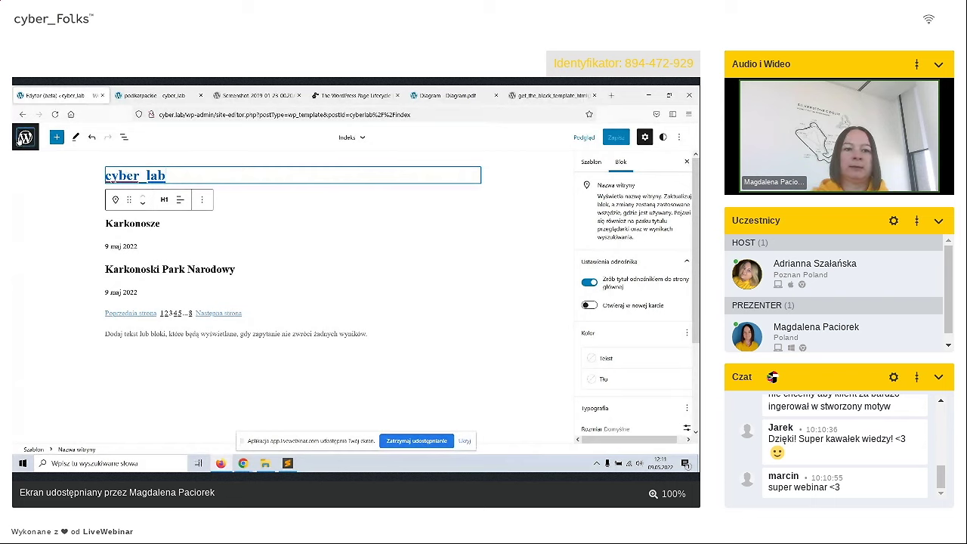
click(53, 240)
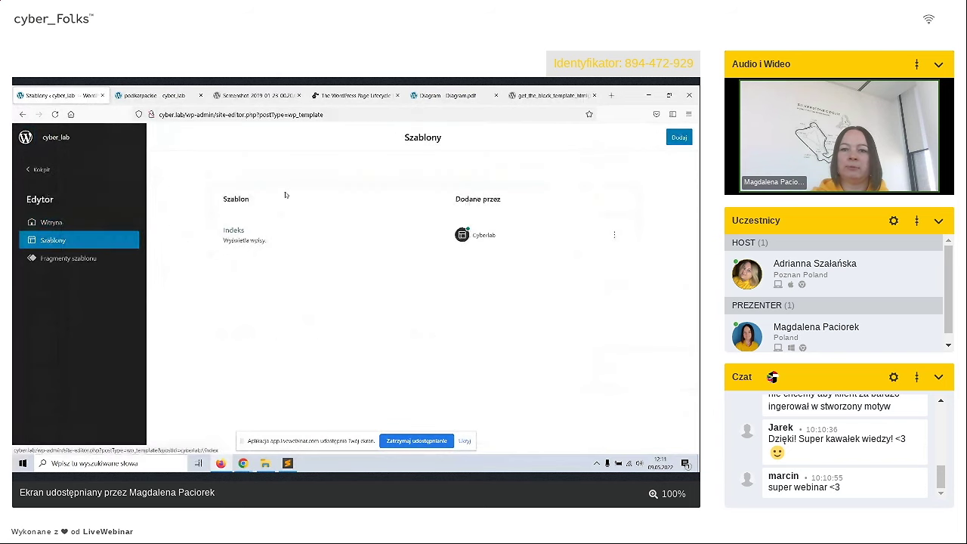
click(680, 137)
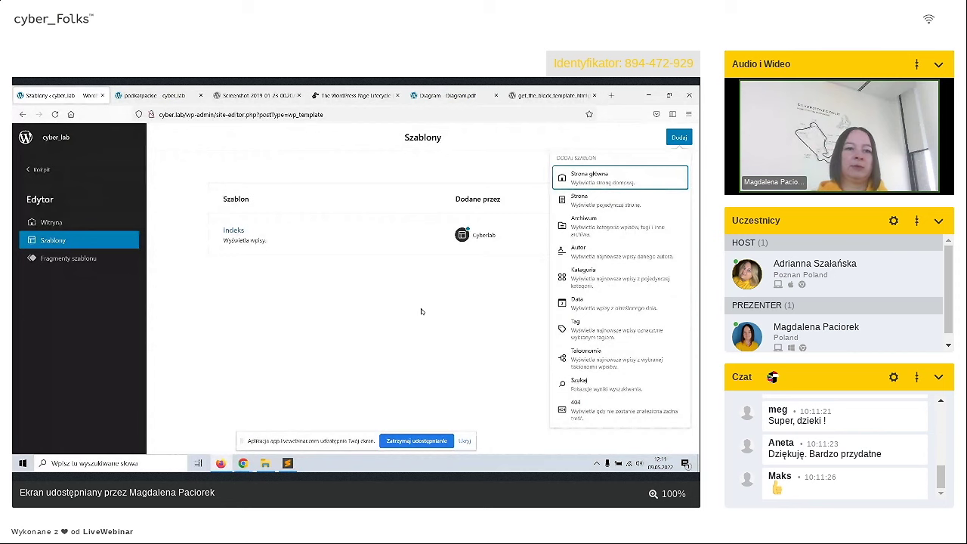
click(145, 90)
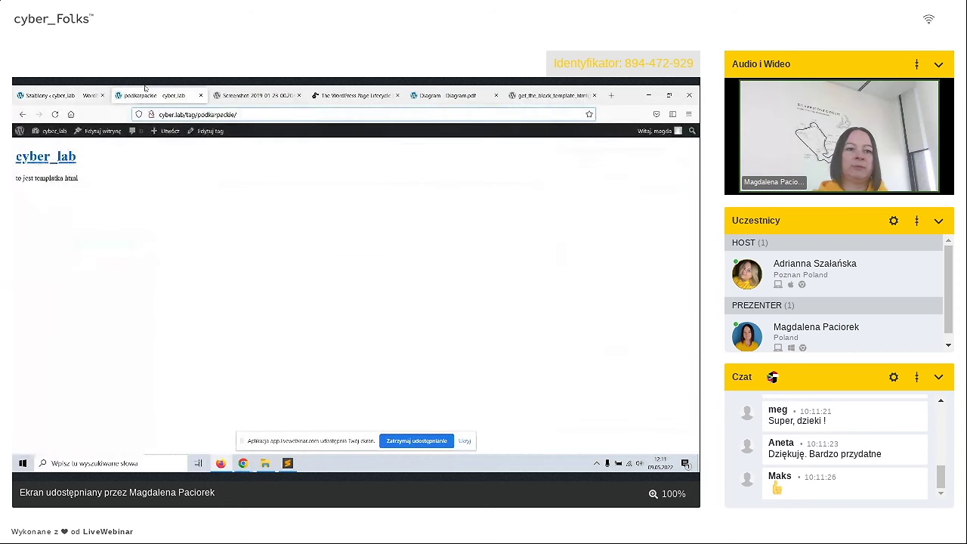
click(32, 88)
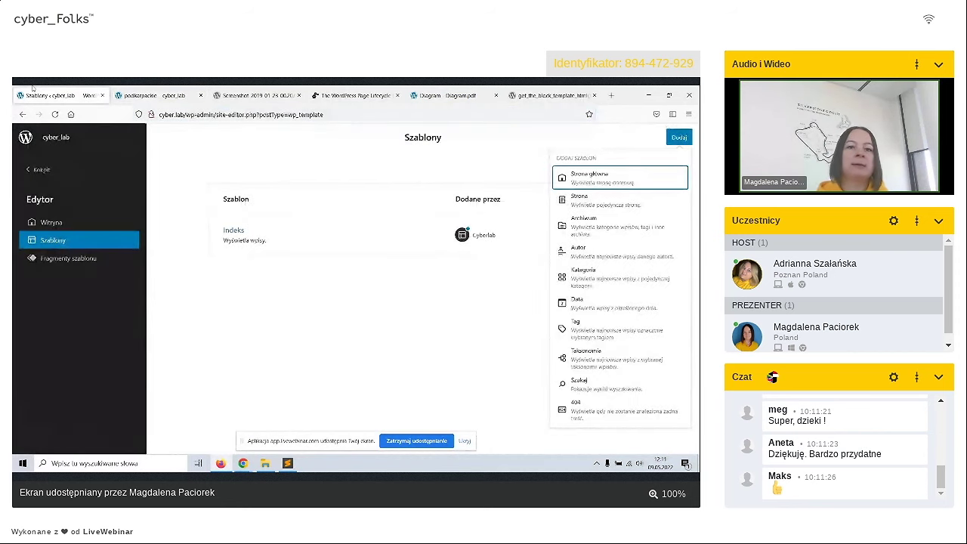